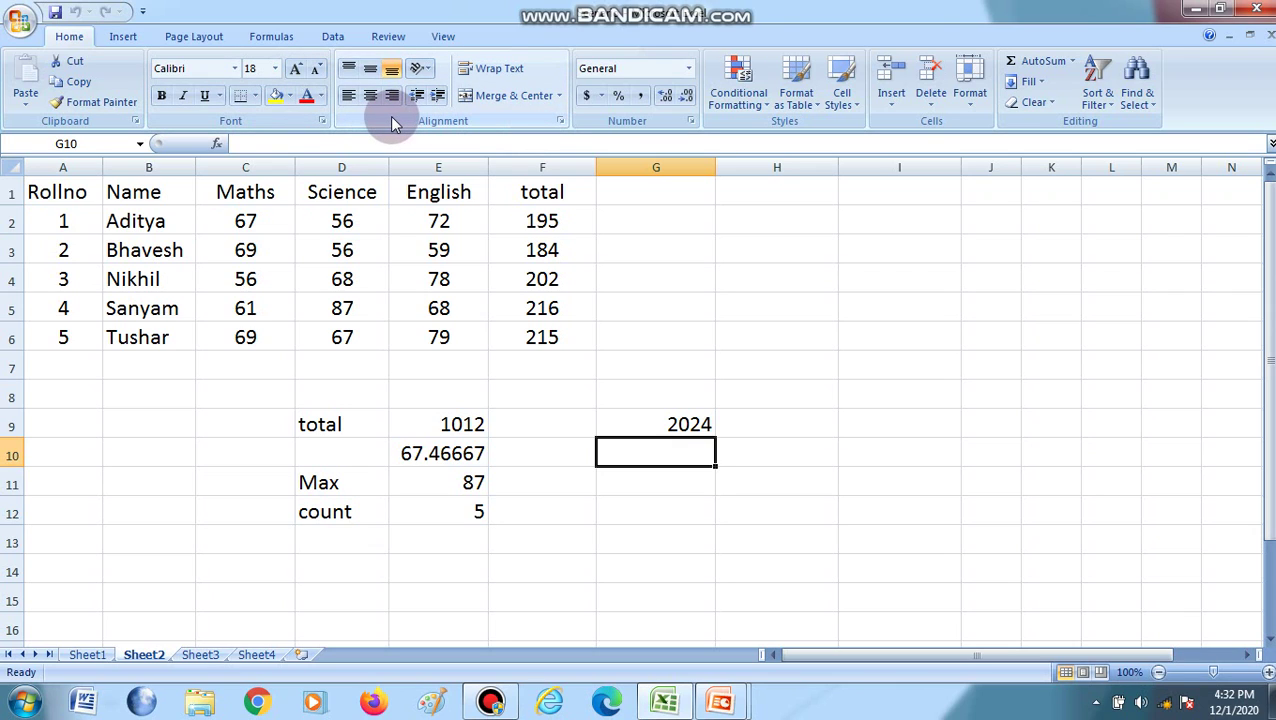
{"action": "left_click", "coordinate": [190, 36]}
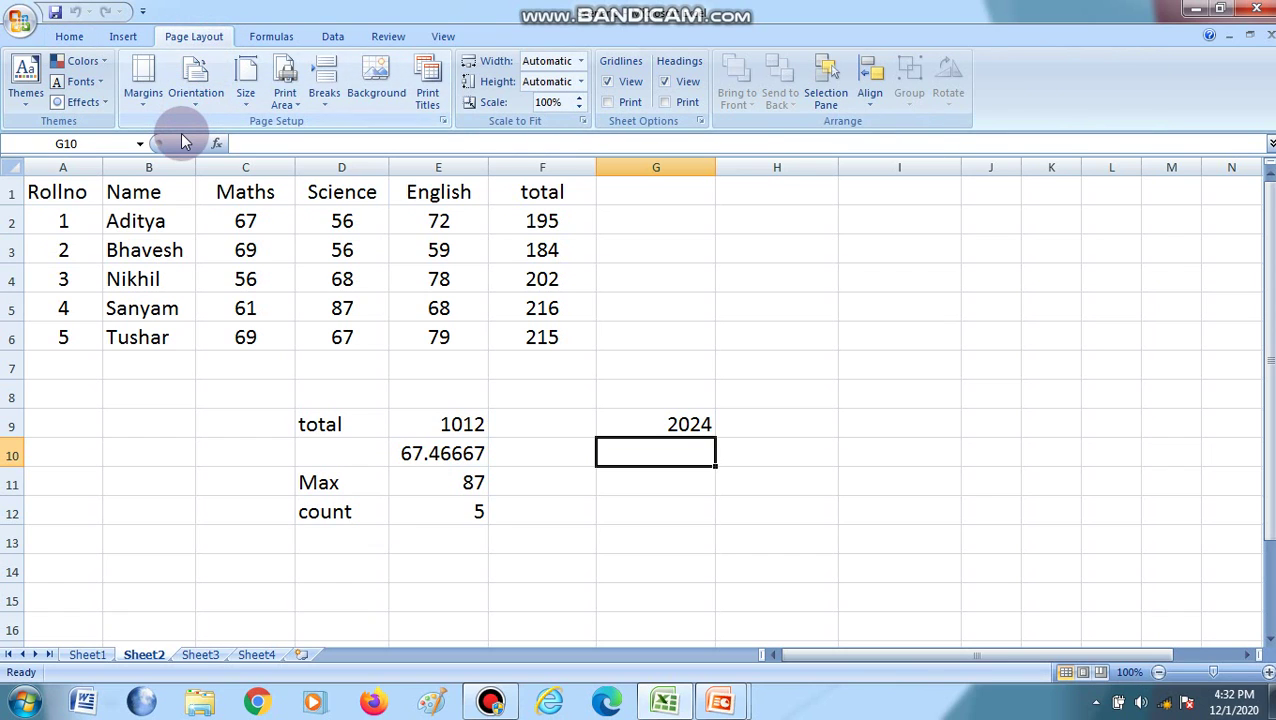
{"action": "left_click", "coordinate": [72, 37]}
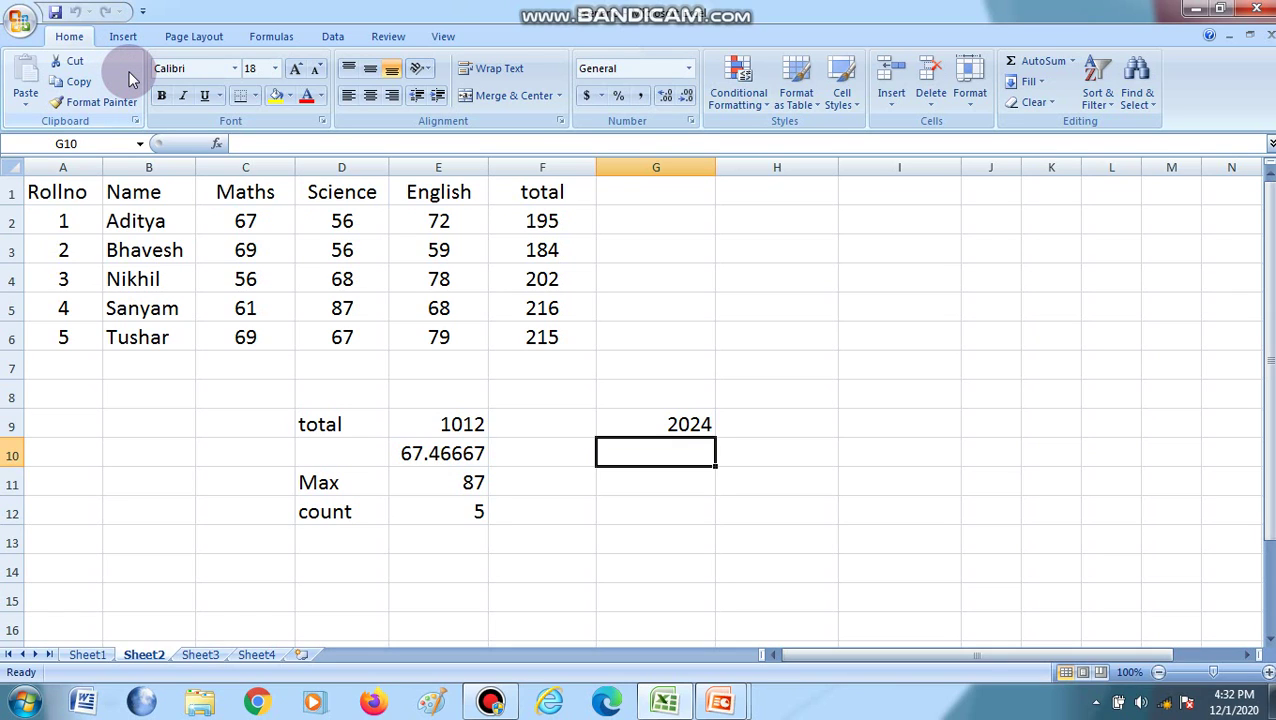
Switch to the running PowerPoint slide show and advance from Formatting Worksheet to the Format Values slide.
{"action": "mouse_move", "coordinate": [728, 707]}
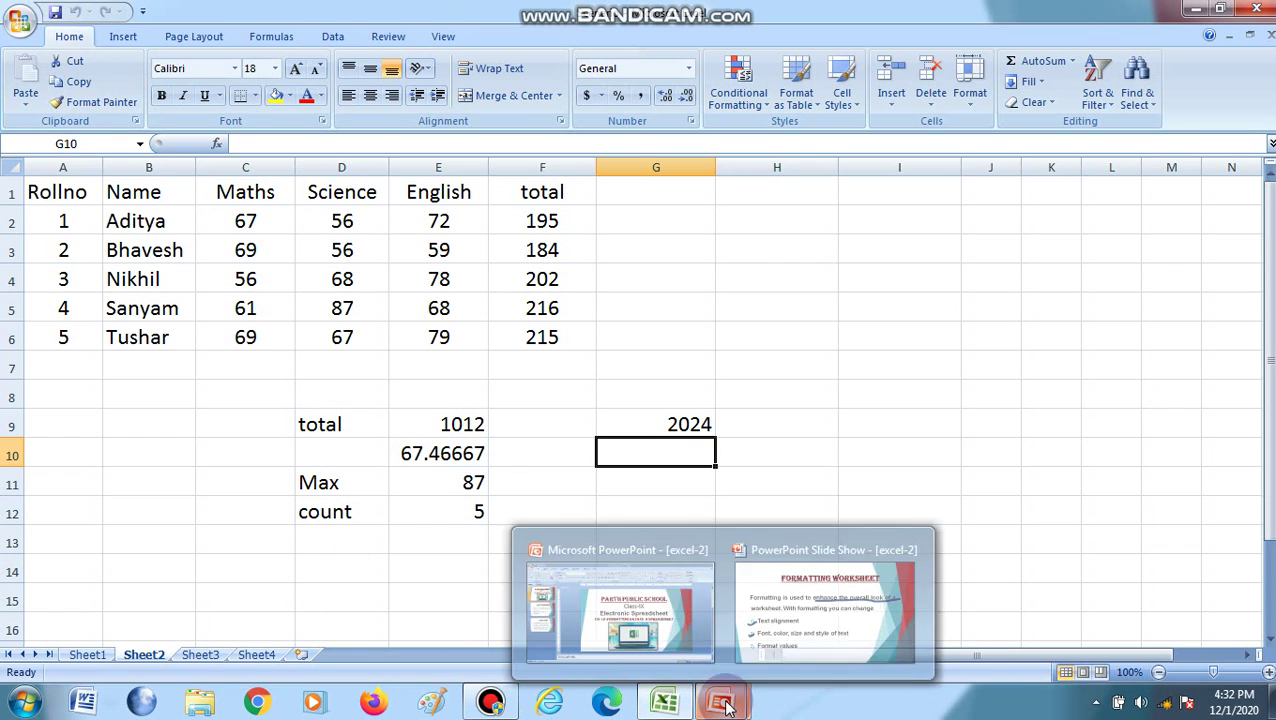
{"action": "left_click", "coordinate": [812, 548]}
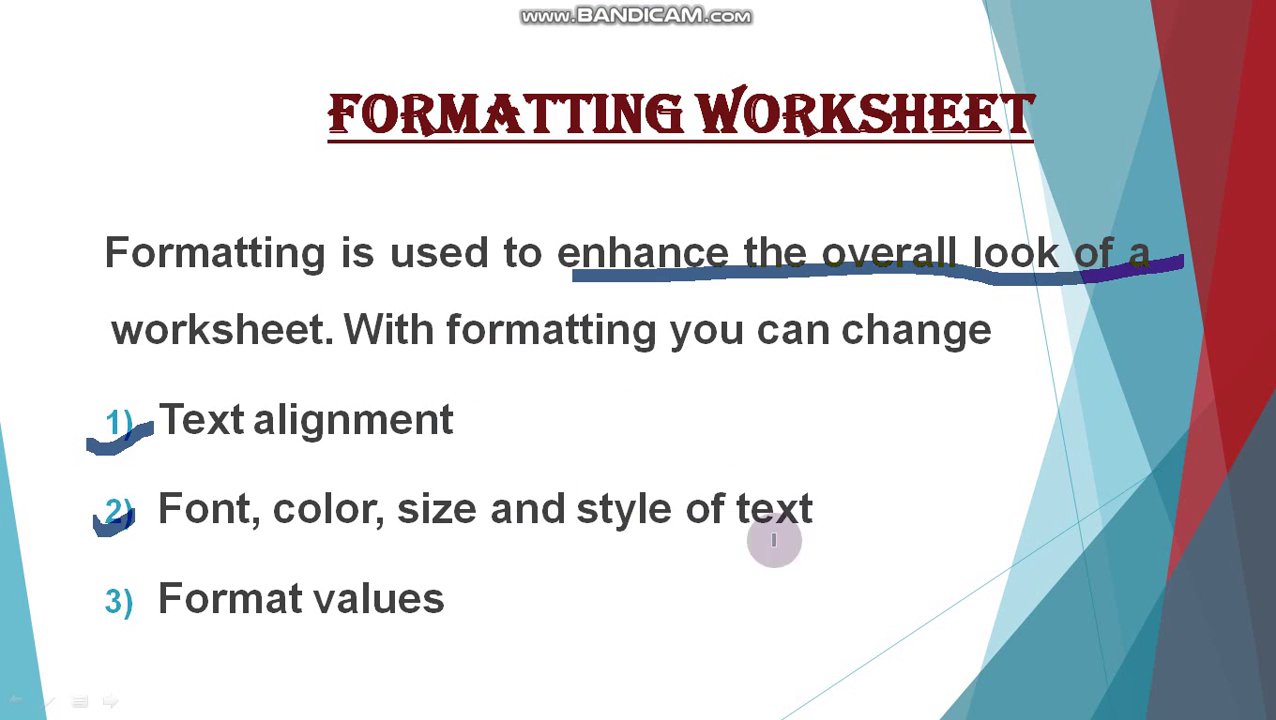
{"action": "left_click", "coordinate": [6, 604]}
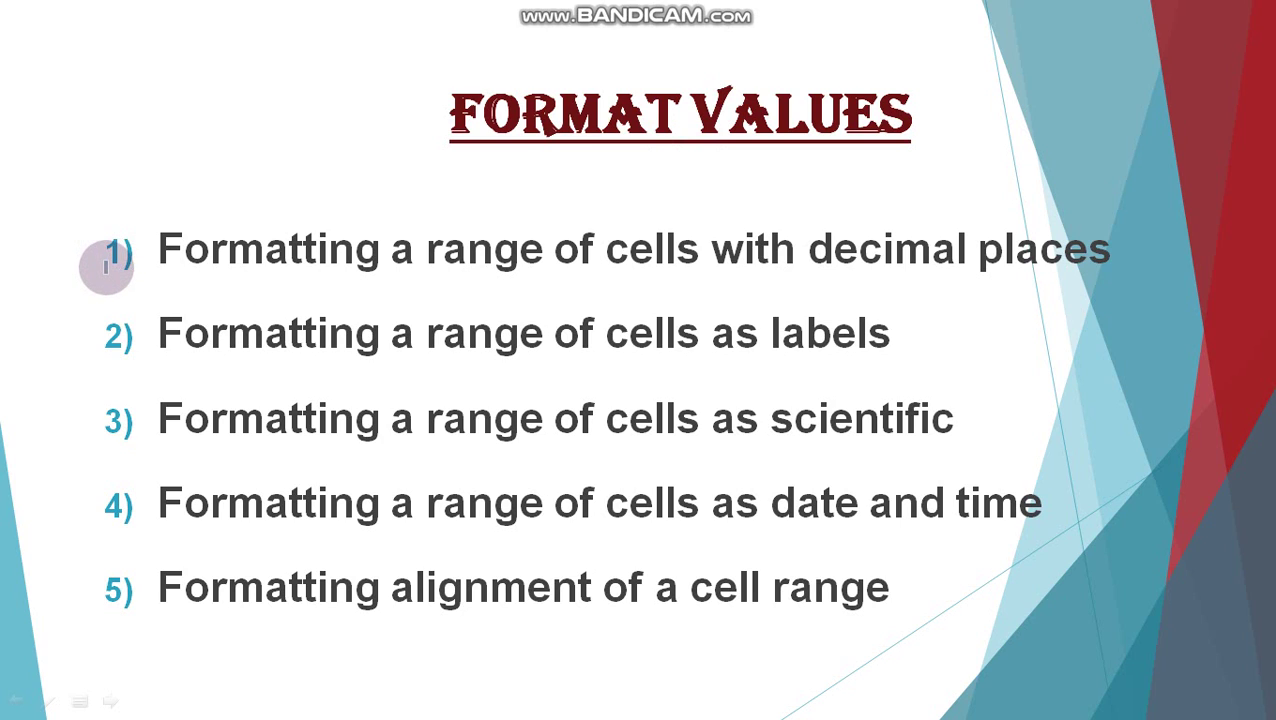
Mark each of the five numbered points on the Format Values slide with a handwritten pen tick.
{"action": "left_click_drag", "start_coordinate": [95, 262], "coordinate": [157, 245]}
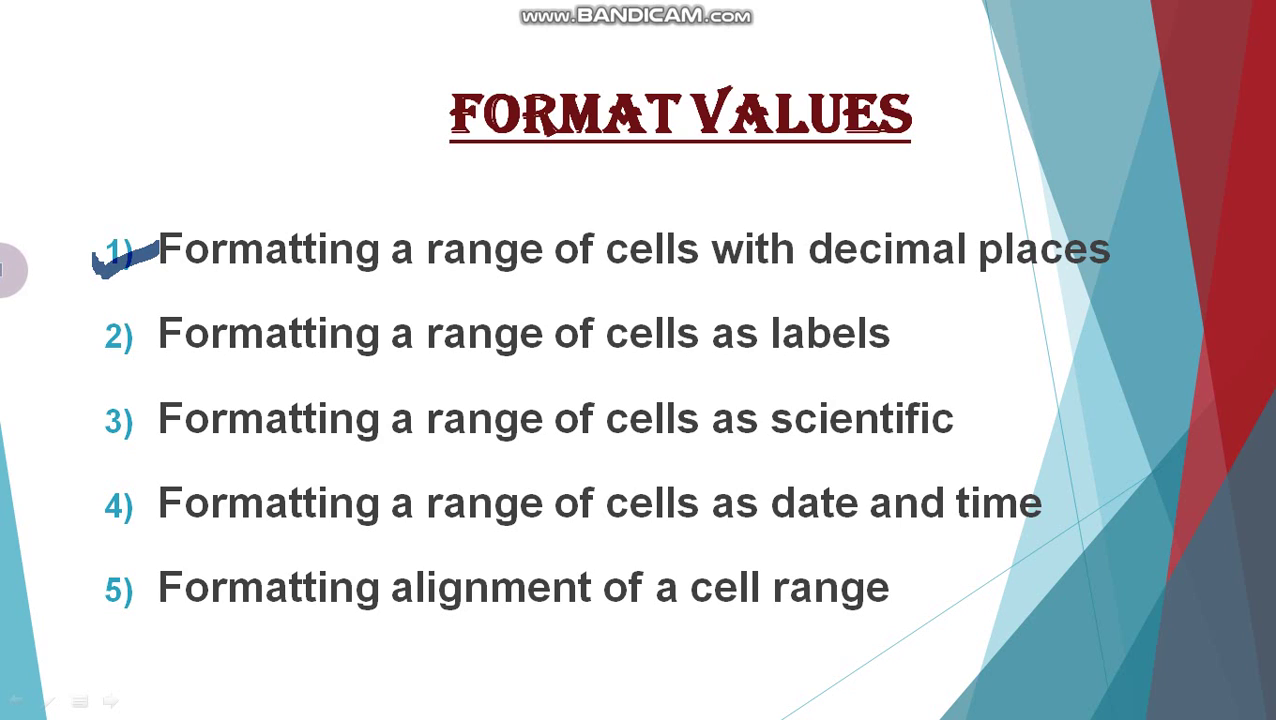
{"action": "mouse_move", "coordinate": [85, 341]}
{"action": "left_mouse_down"}
{"action": "mouse_move", "coordinate": [93, 350]}
{"action": "mouse_move", "coordinate": [130, 324]}
{"action": "left_mouse_up"}
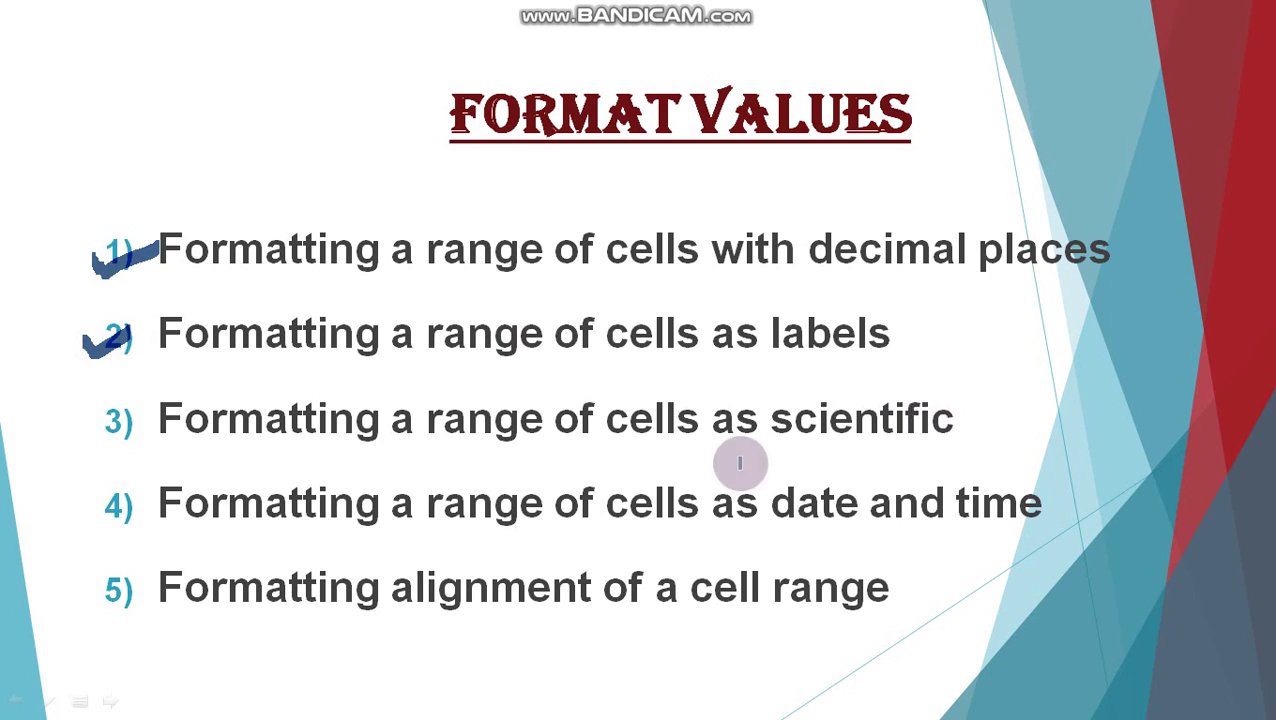
{"action": "mouse_move", "coordinate": [64, 406]}
{"action": "left_mouse_down"}
{"action": "mouse_move", "coordinate": [72, 419]}
{"action": "mouse_move", "coordinate": [128, 381]}
{"action": "left_mouse_up"}
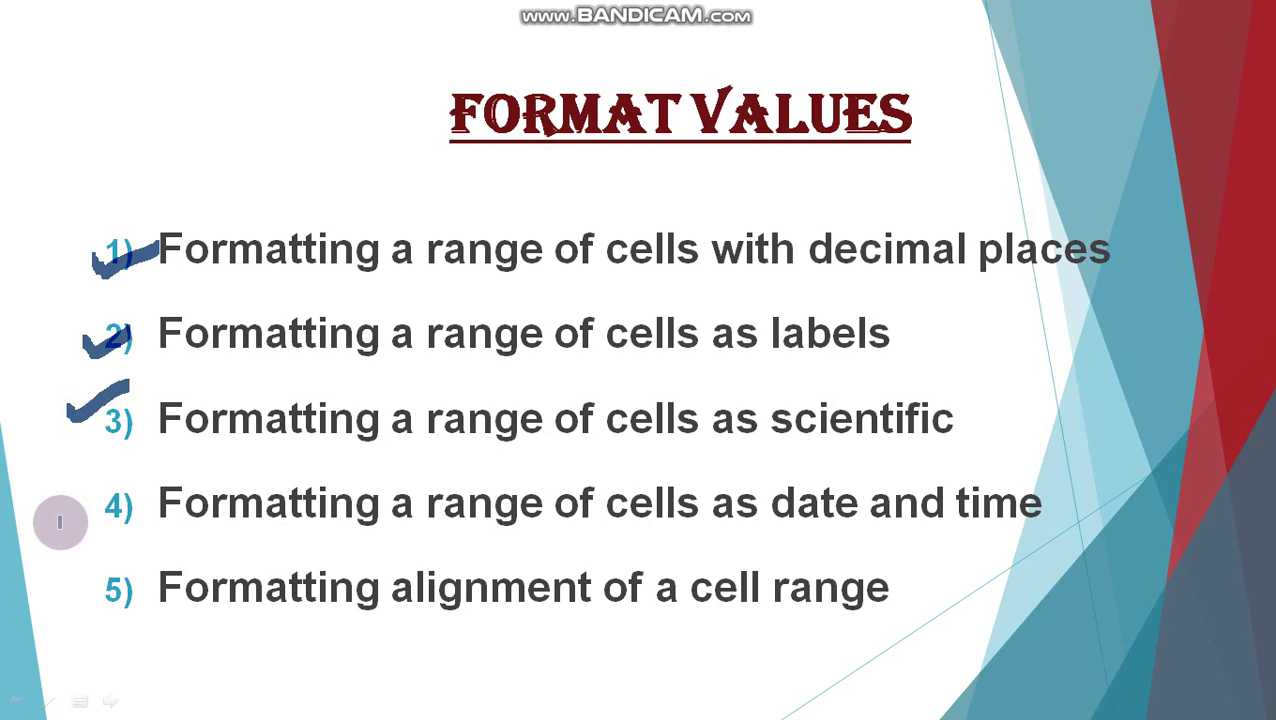
{"action": "left_click_drag", "start_coordinate": [86, 507], "coordinate": [180, 490]}
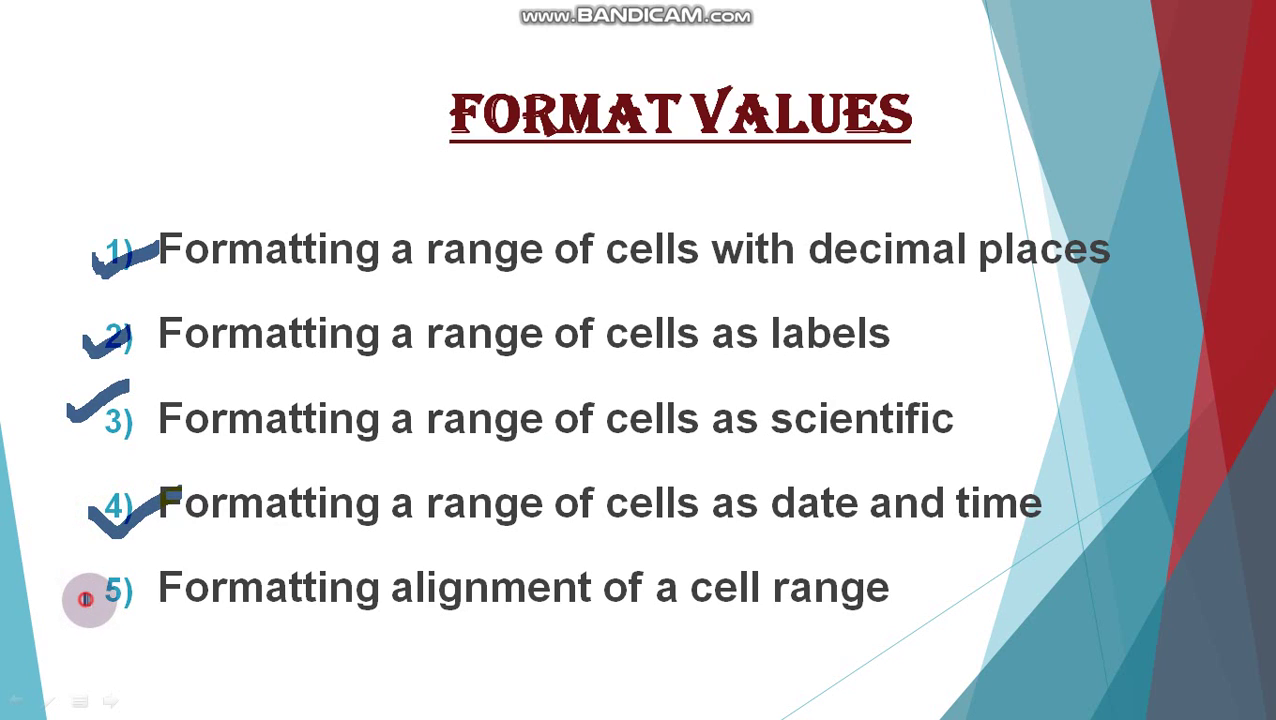
{"action": "left_click_drag", "start_coordinate": [84, 594], "coordinate": [178, 550]}
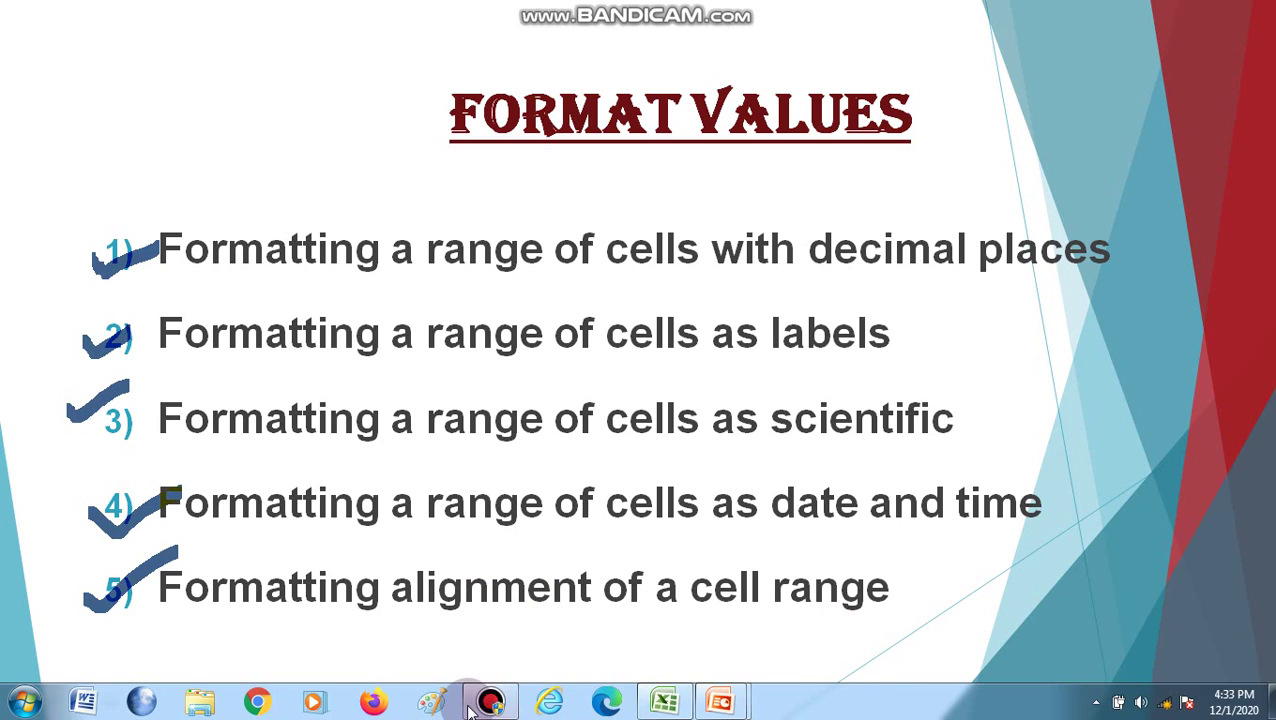
{"action": "left_click", "coordinate": [490, 697]}
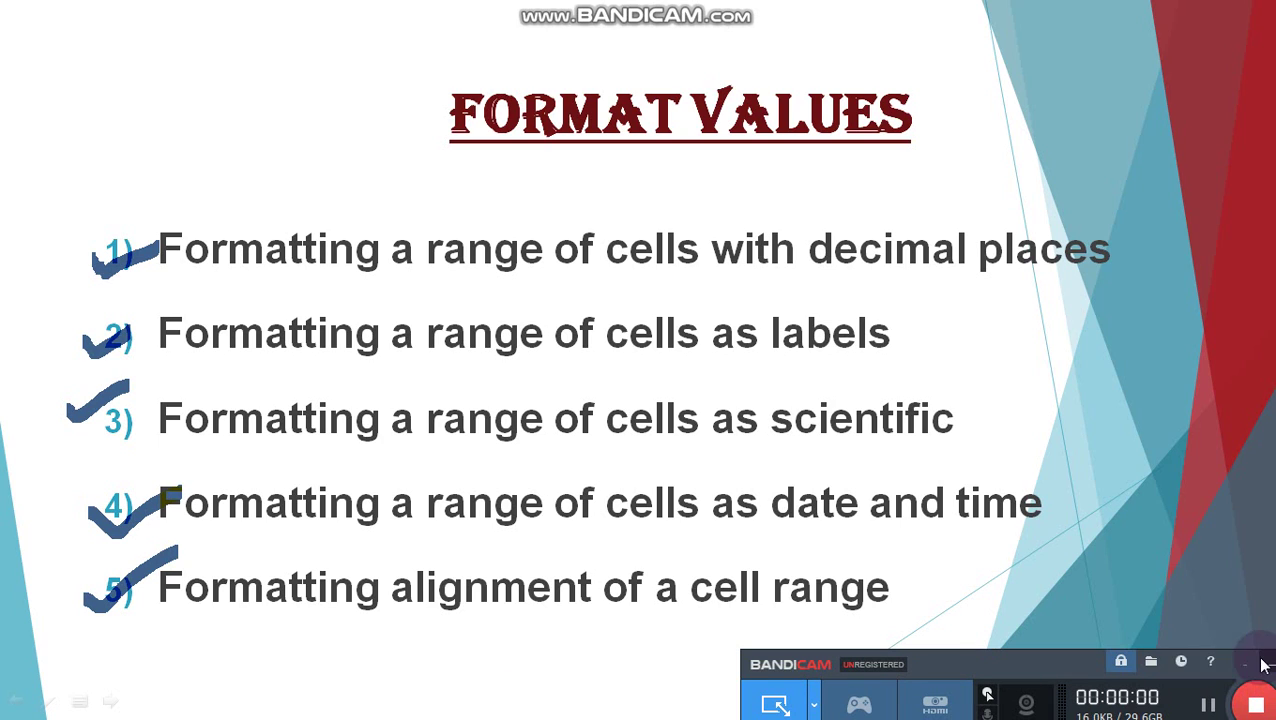
{"action": "left_click", "coordinate": [1245, 663]}
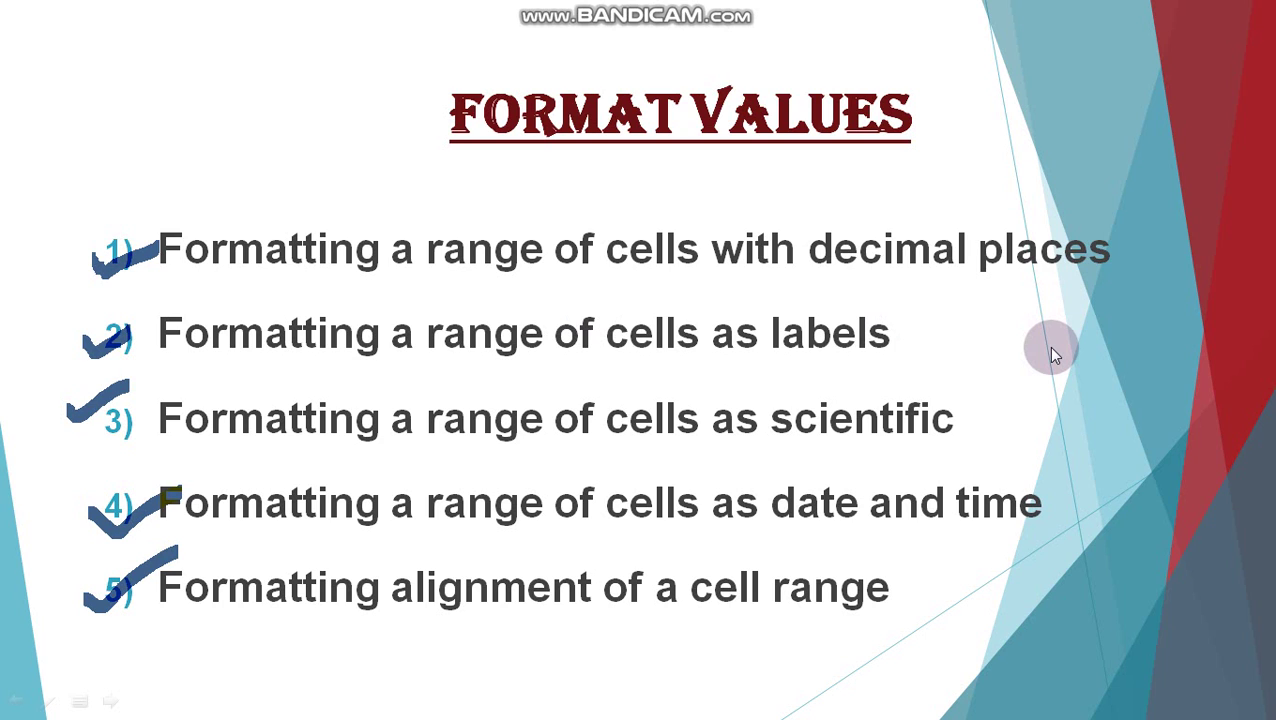
Switch to the Excel workbook and enter 45.789067 in cell C4 of Sheet2.
{"action": "key", "text": "super"}
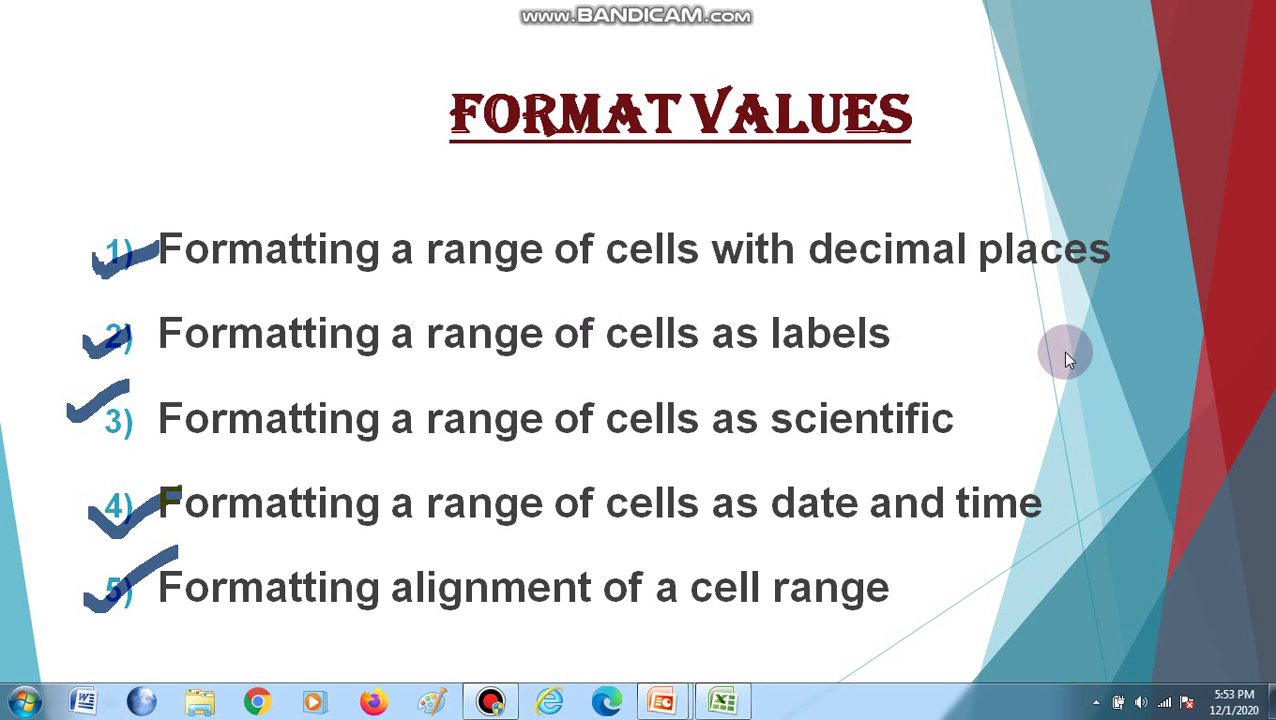
{"action": "left_click", "coordinate": [722, 700]}
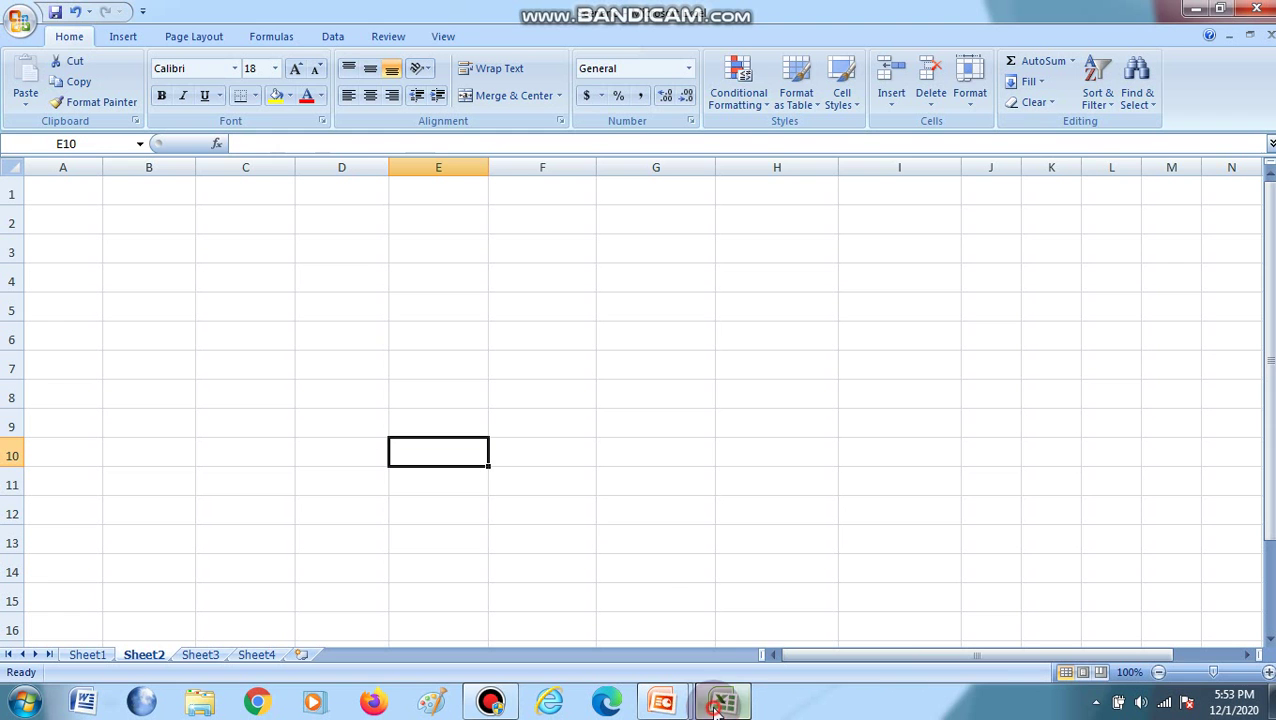
{"action": "left_click", "coordinate": [266, 272]}
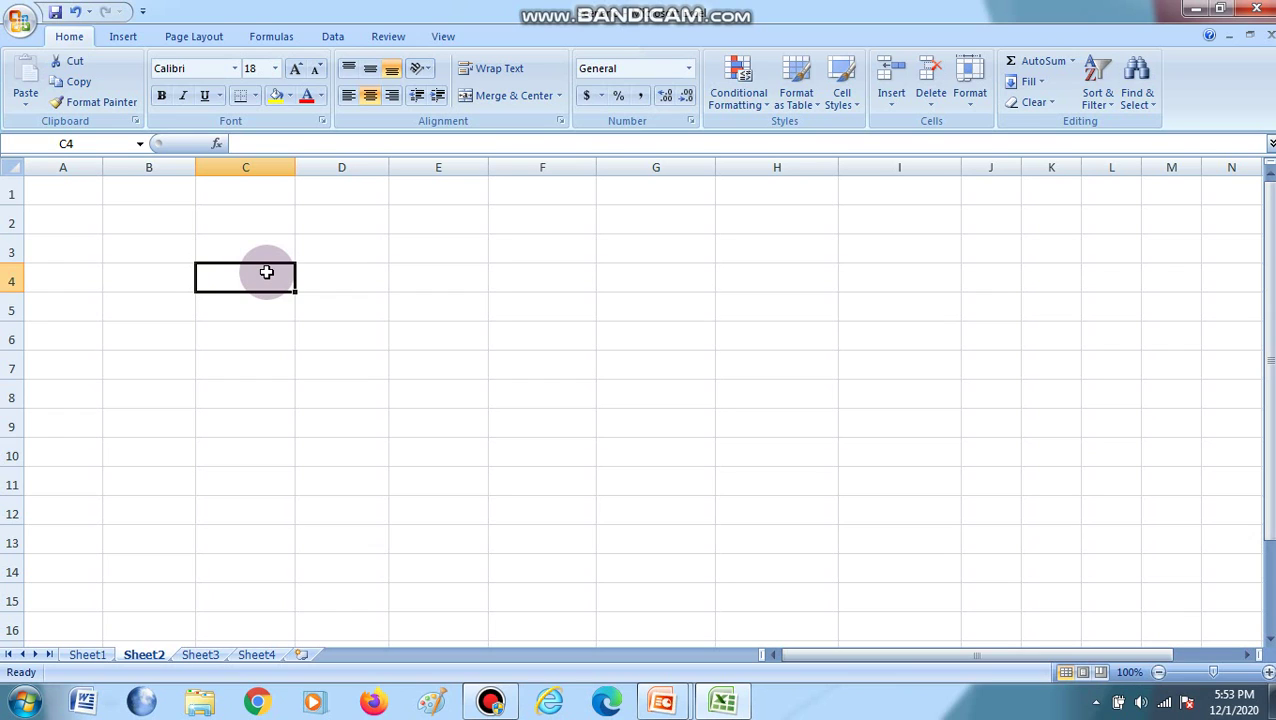
{"action": "type", "text": "4"}
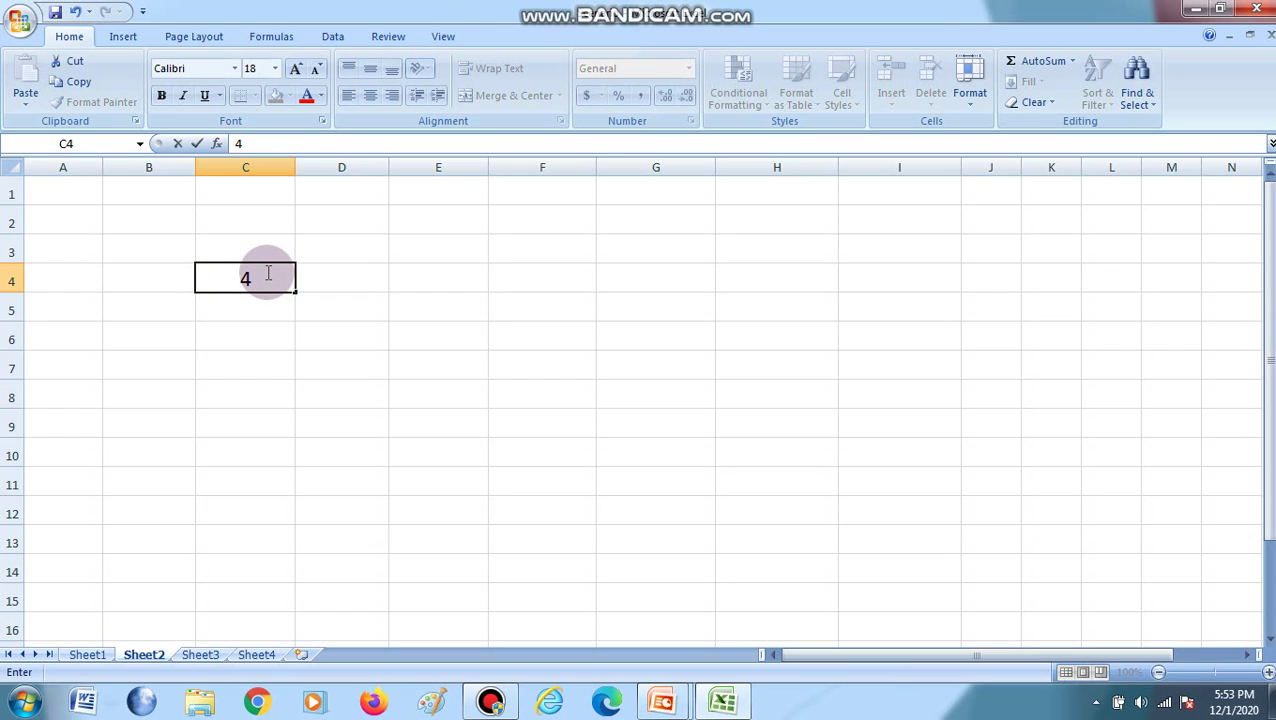
{"action": "type", "text": "5.789067"}
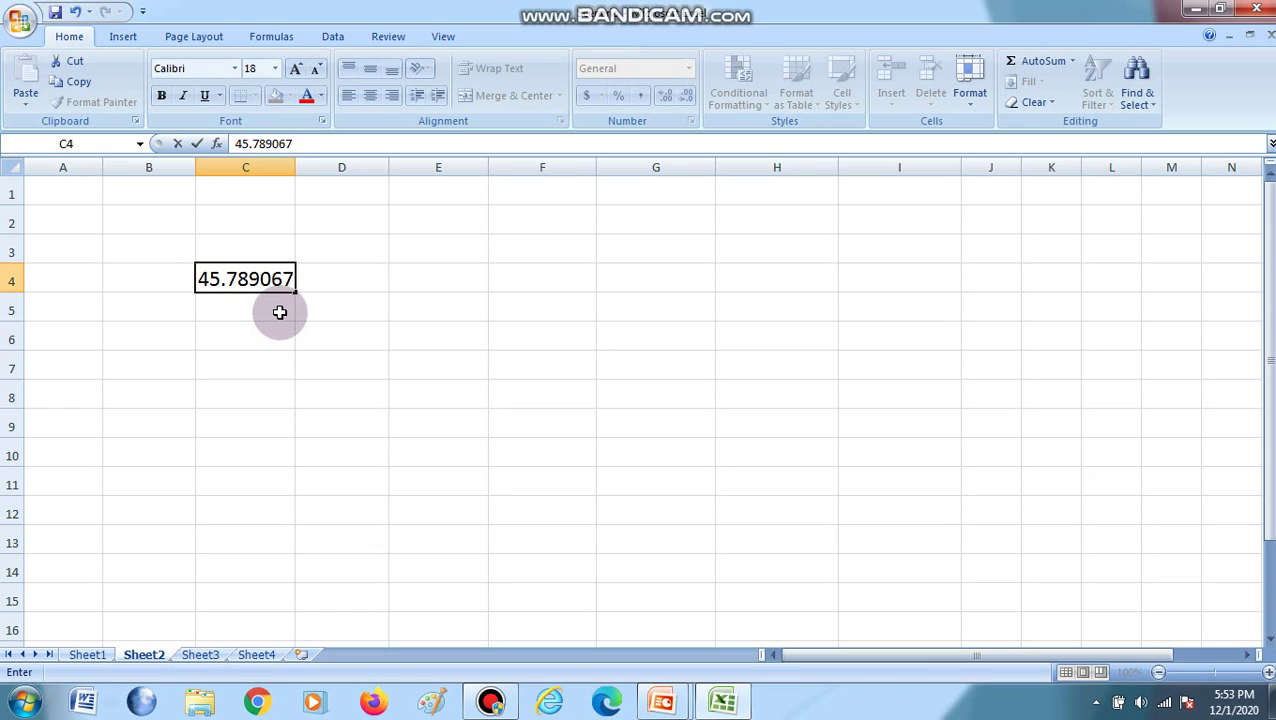
{"action": "left_click", "coordinate": [279, 314]}
Format cell C4 as Number with 3 decimal places.
{"action": "left_click", "coordinate": [275, 276]}
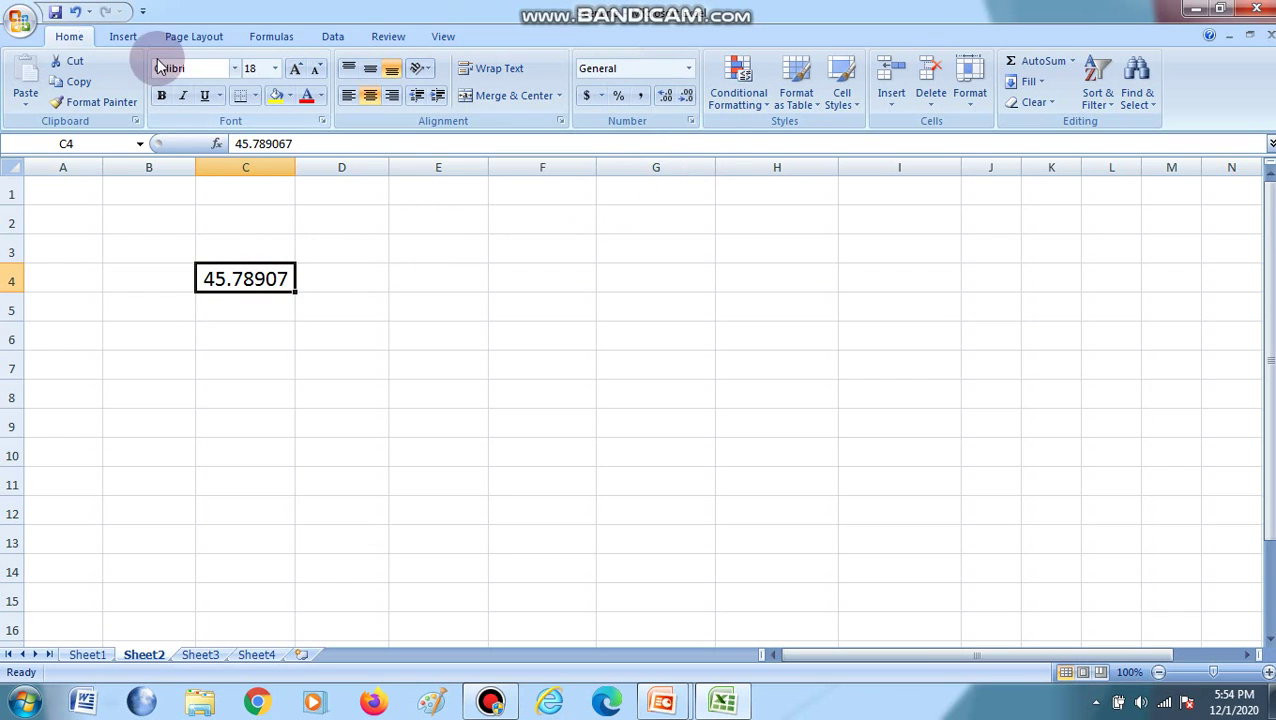
{"action": "left_click", "coordinate": [690, 122]}
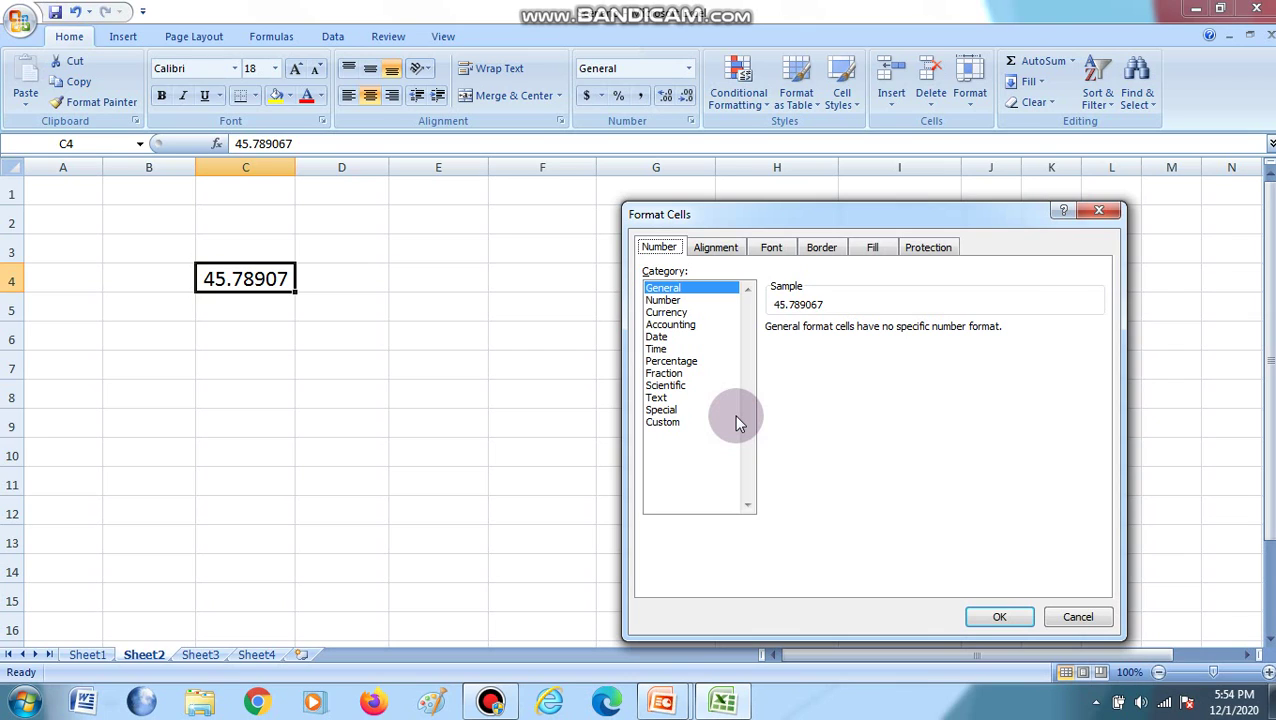
{"action": "left_click", "coordinate": [670, 301]}
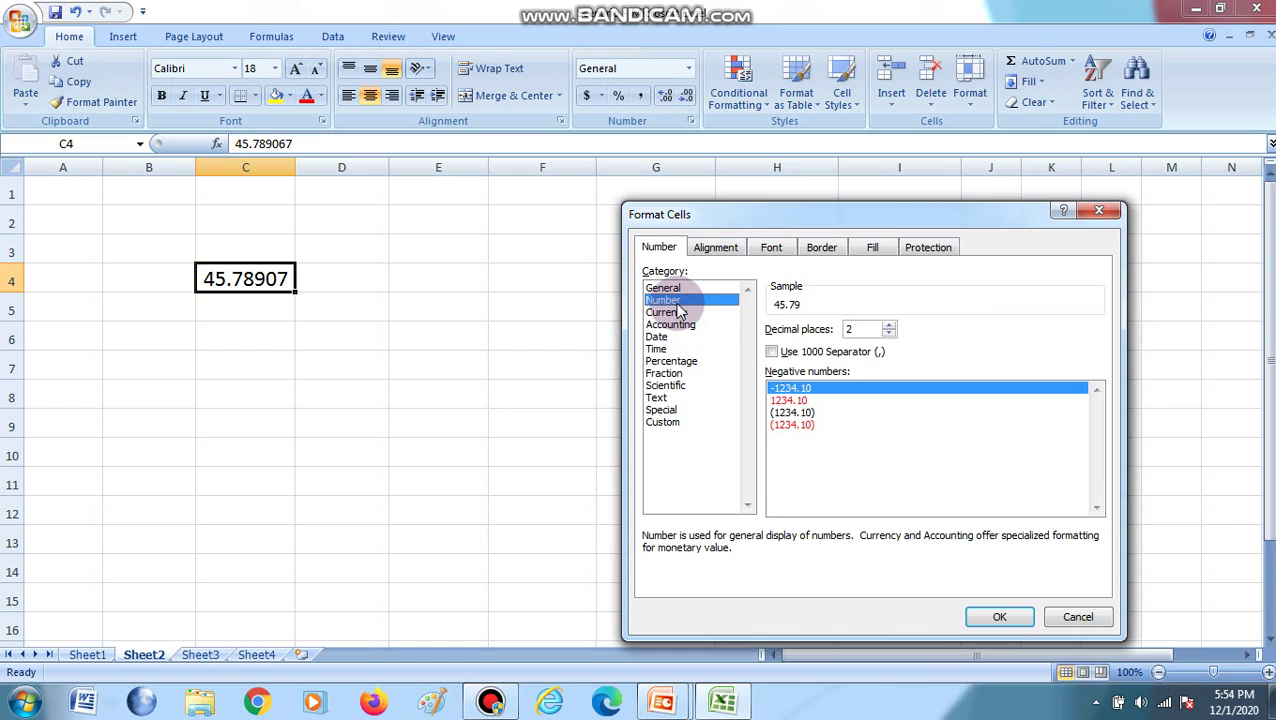
{"action": "left_click", "coordinate": [887, 325]}
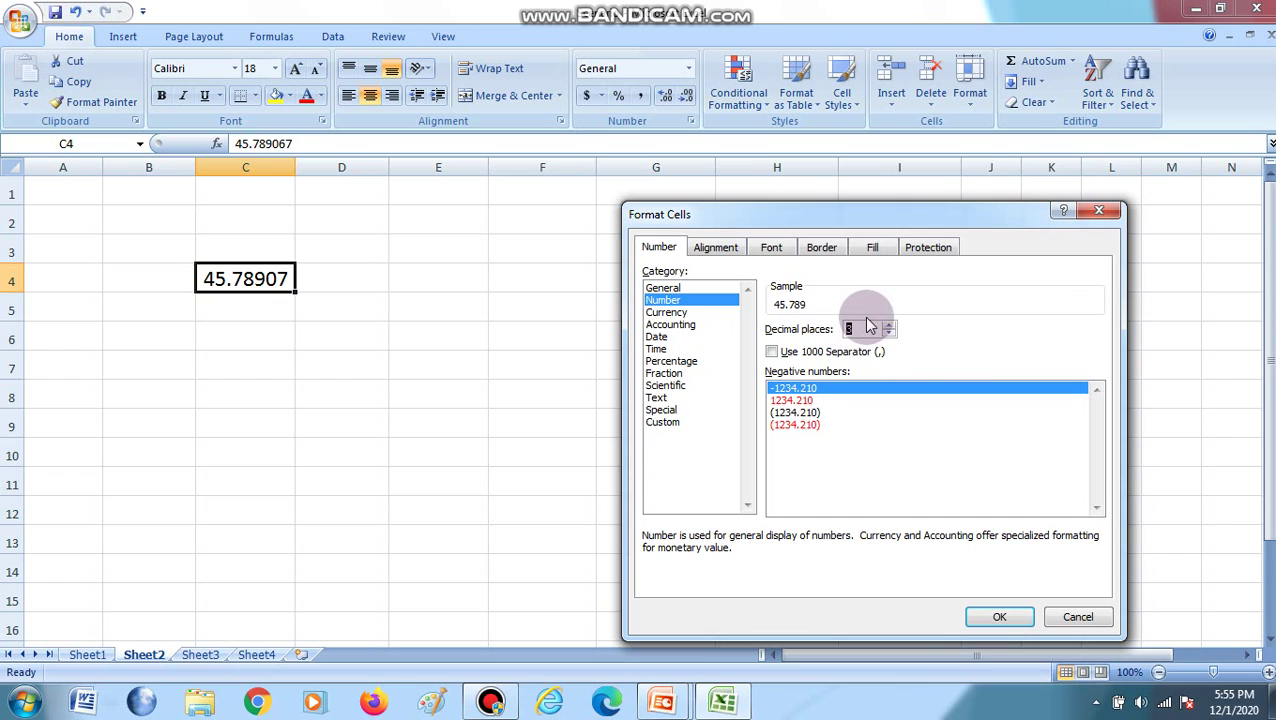
{"action": "left_click", "coordinate": [1008, 616]}
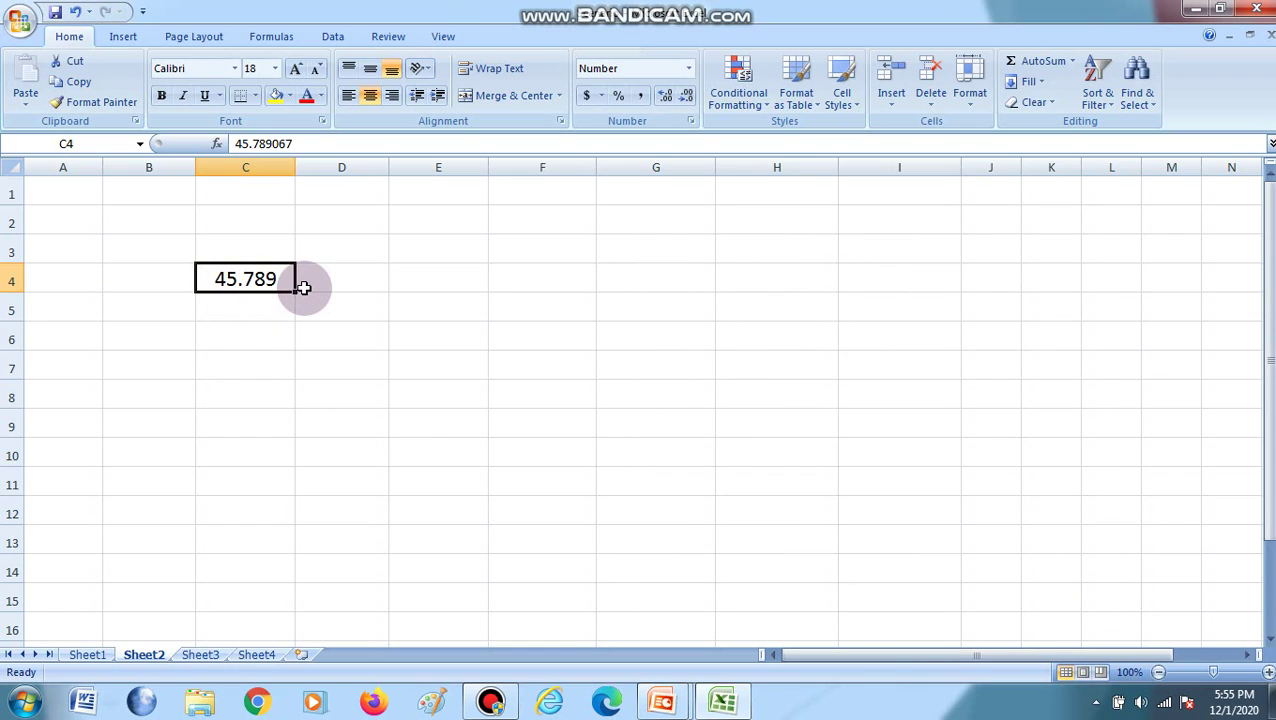
Enter the values 45, 67 and 89 in cells D5 to D7.
{"action": "left_click", "coordinate": [366, 305]}
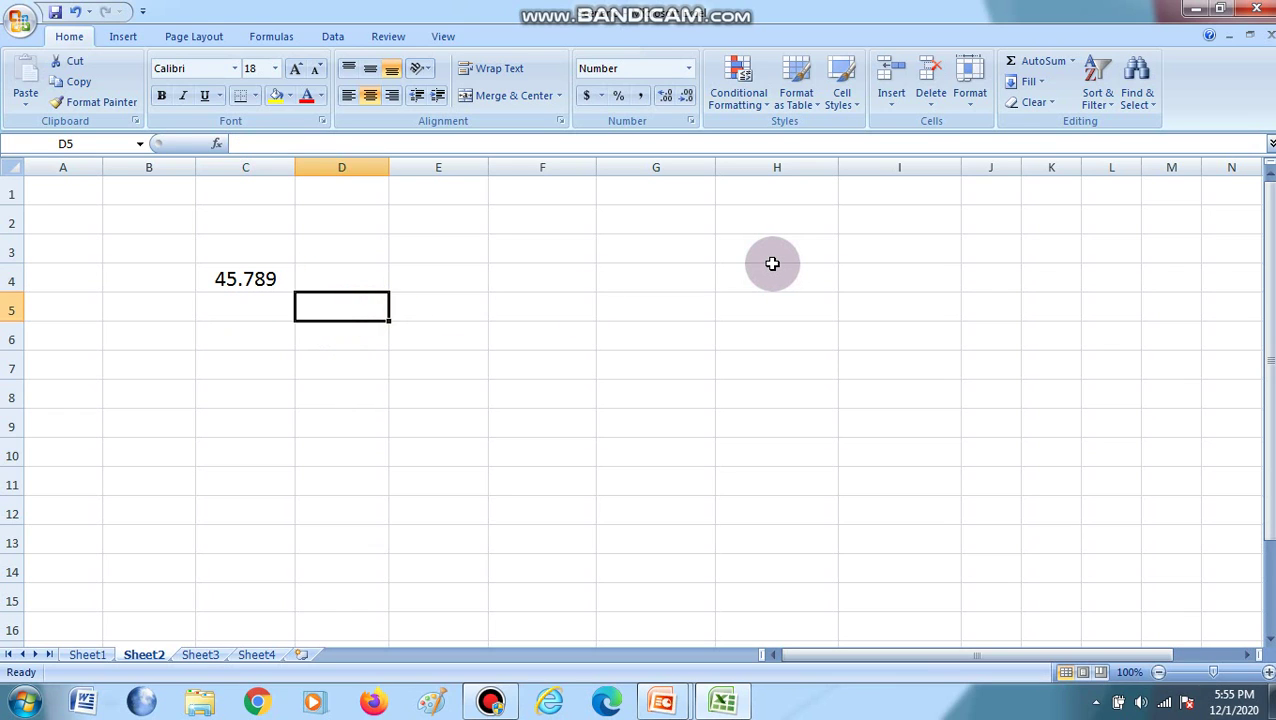
{"action": "type", "text": "45"}
{"action": "key", "text": "Return"}
{"action": "type", "text": "67"}
{"action": "key", "text": "Return"}
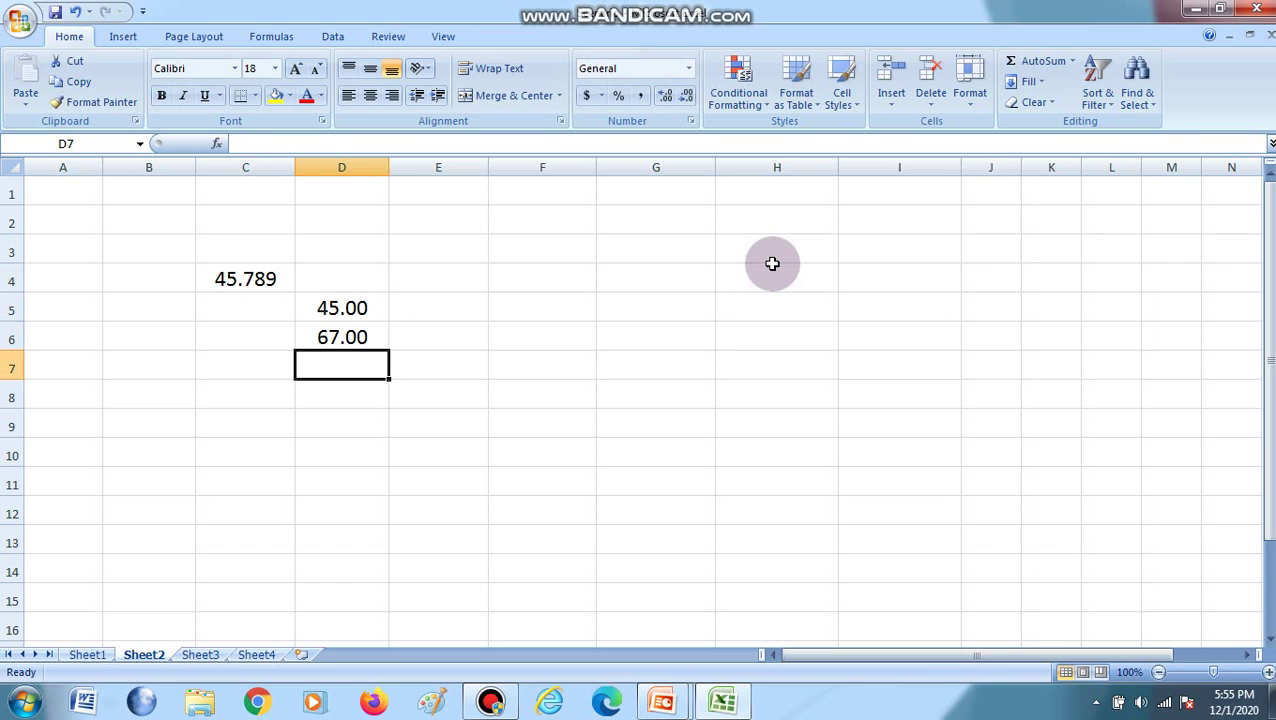
{"action": "type", "text": "89"}
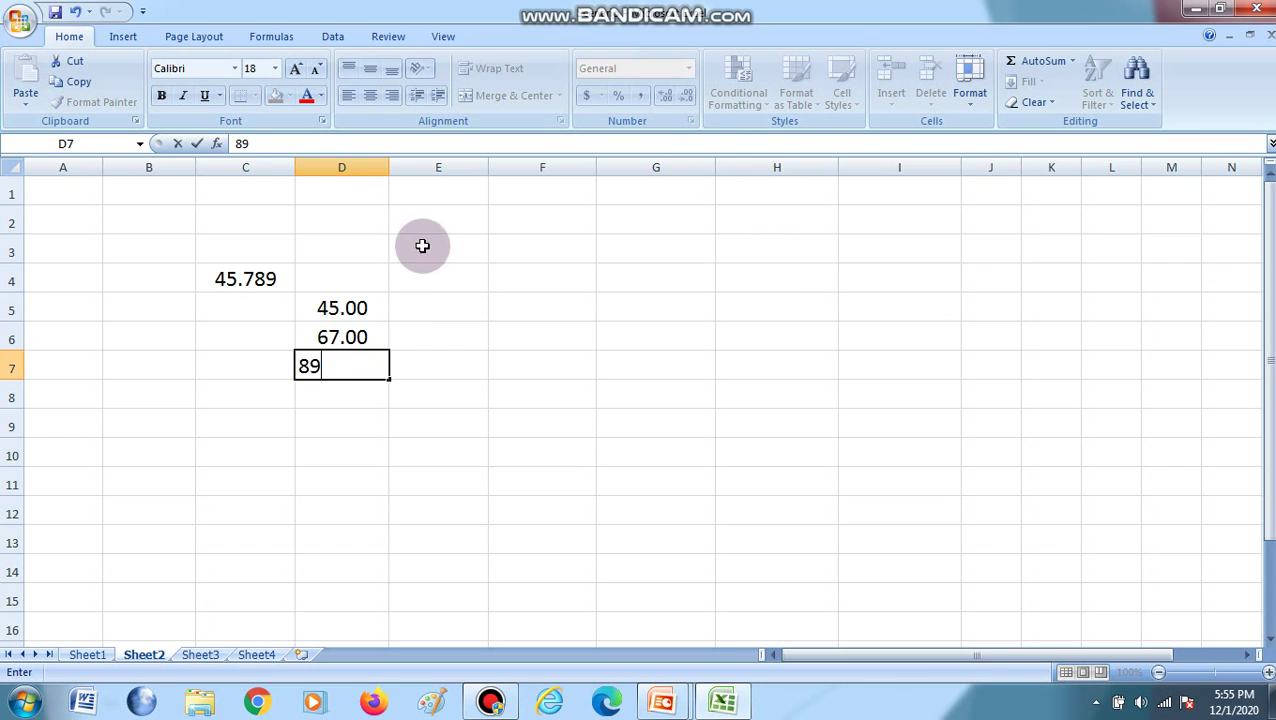
{"action": "left_click", "coordinate": [415, 326]}
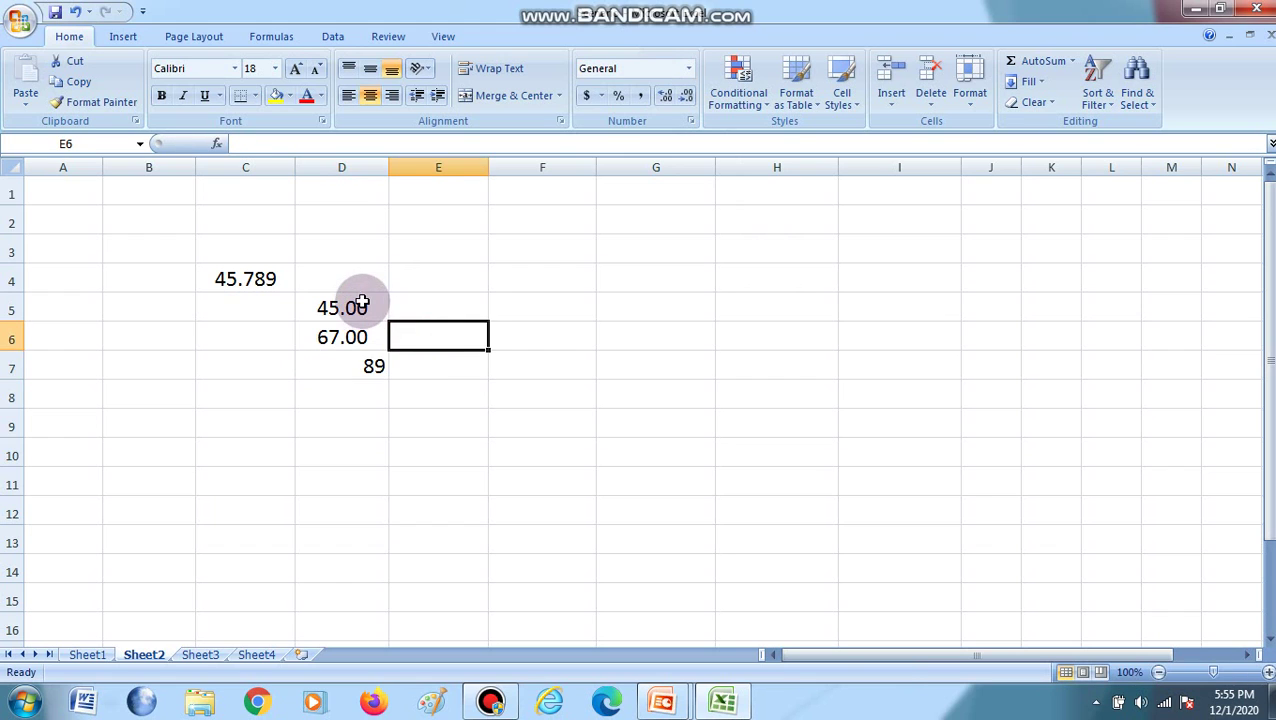
Format the range D5:D7 as Number with 3 decimal places.
{"action": "left_click", "coordinate": [370, 318]}
{"action": "left_click_drag", "start_coordinate": [370, 320], "coordinate": [372, 362]}
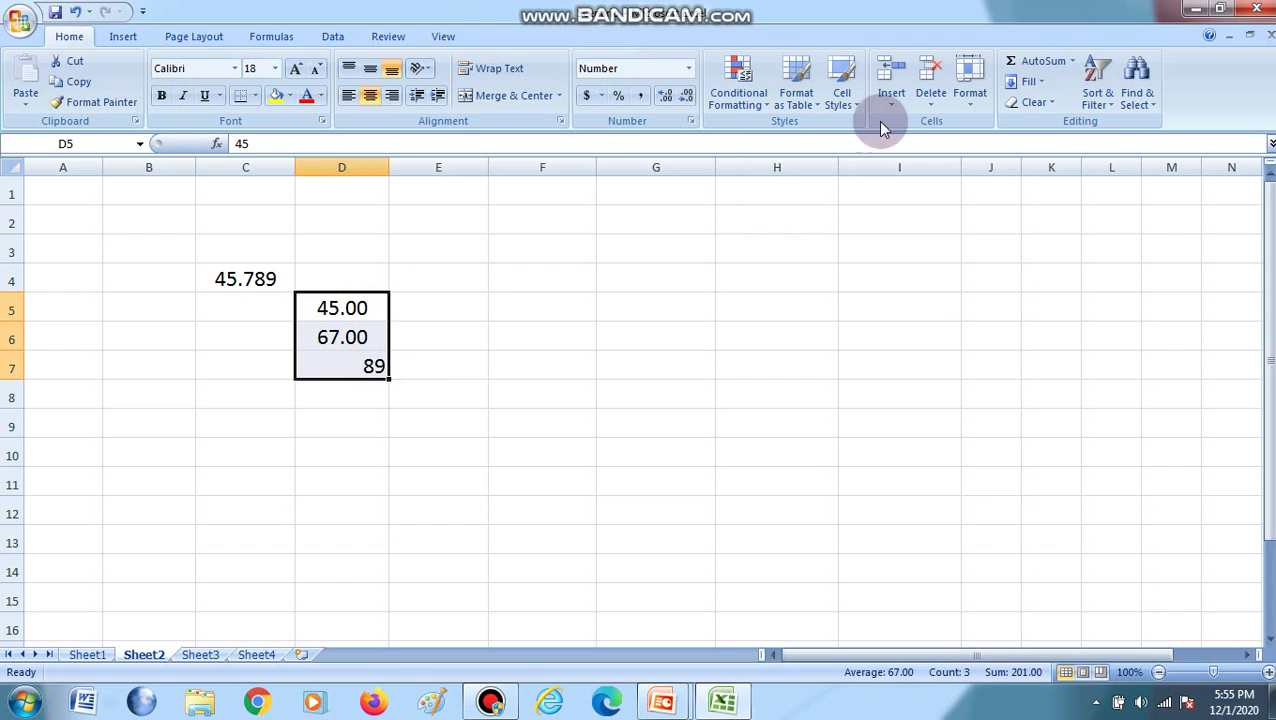
{"action": "left_click", "coordinate": [690, 121]}
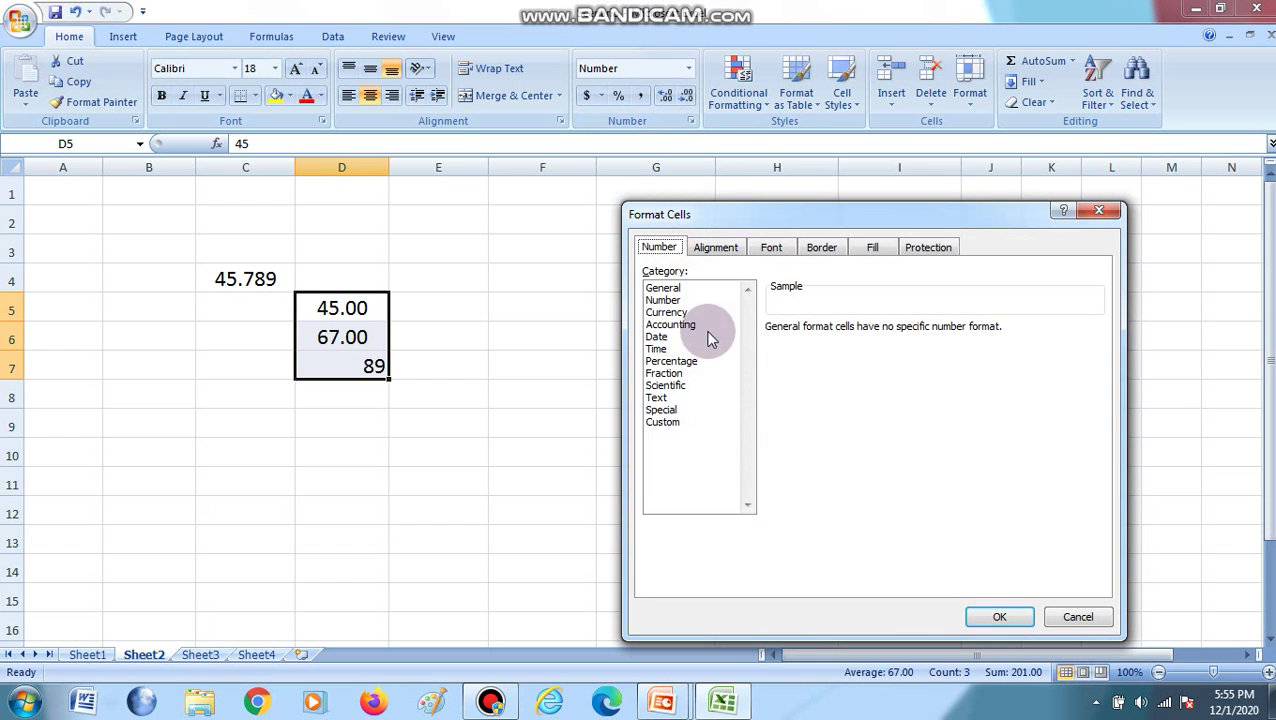
{"action": "left_click", "coordinate": [666, 300]}
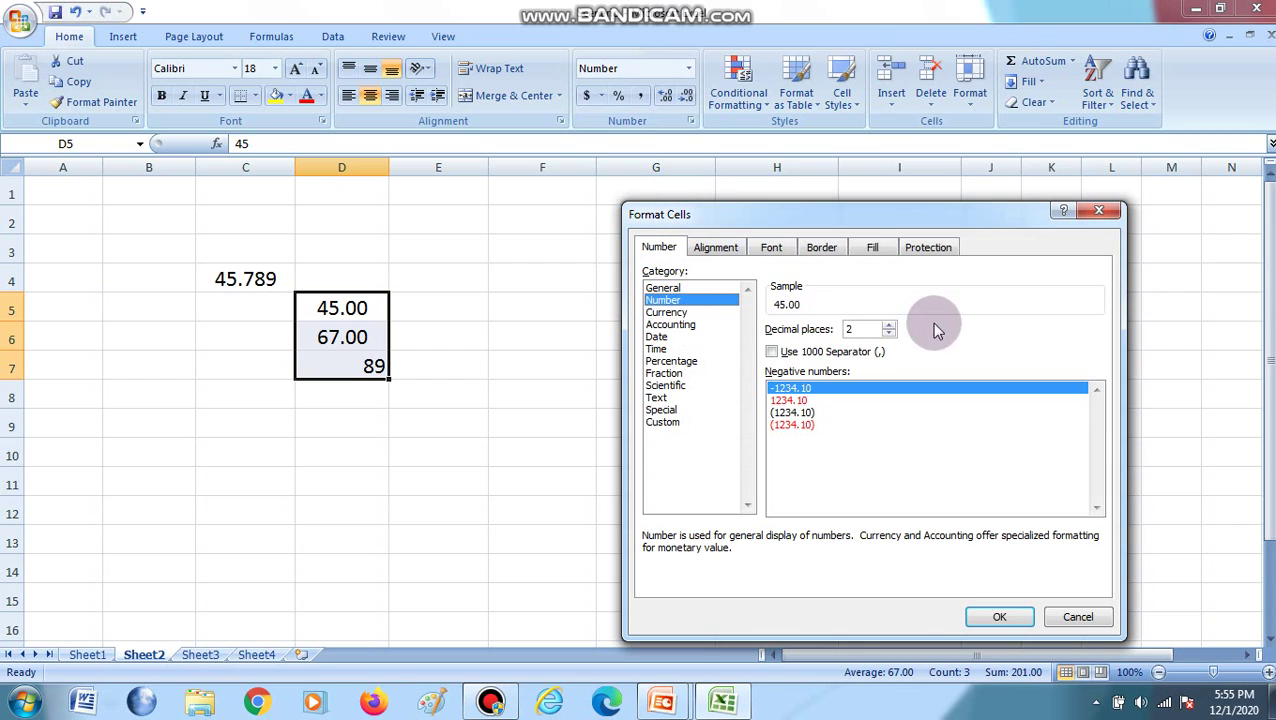
{"action": "left_click", "coordinate": [889, 325]}
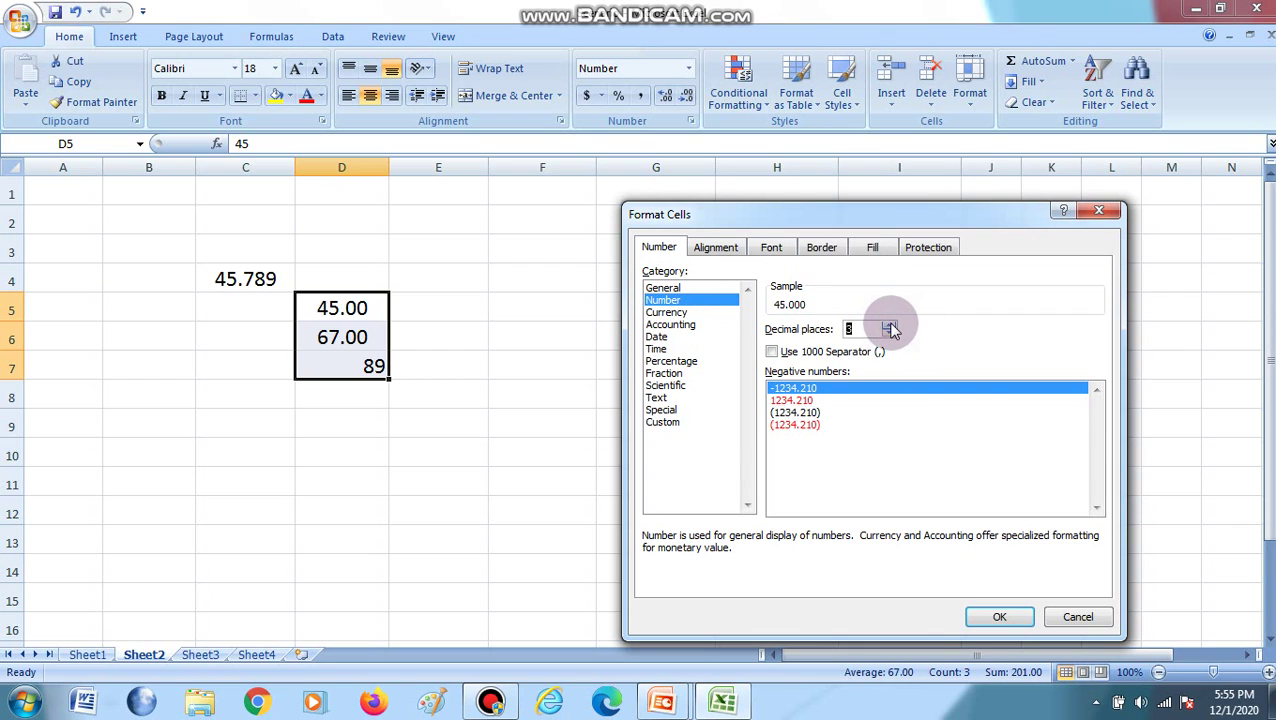
{"action": "left_click", "coordinate": [1005, 617]}
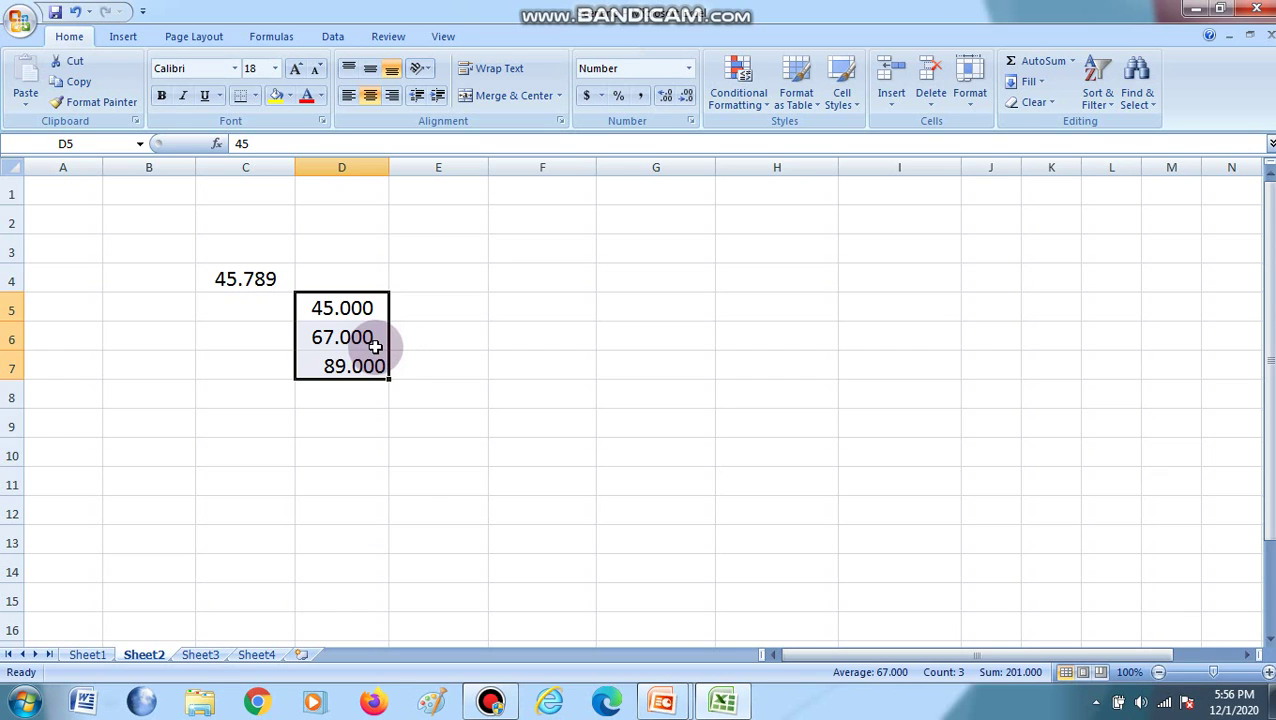
Format the range D5:D7 as Currency with the $ symbol, 3 decimal places and black parentheses for negative numbers.
{"action": "right_click", "coordinate": [376, 348]}
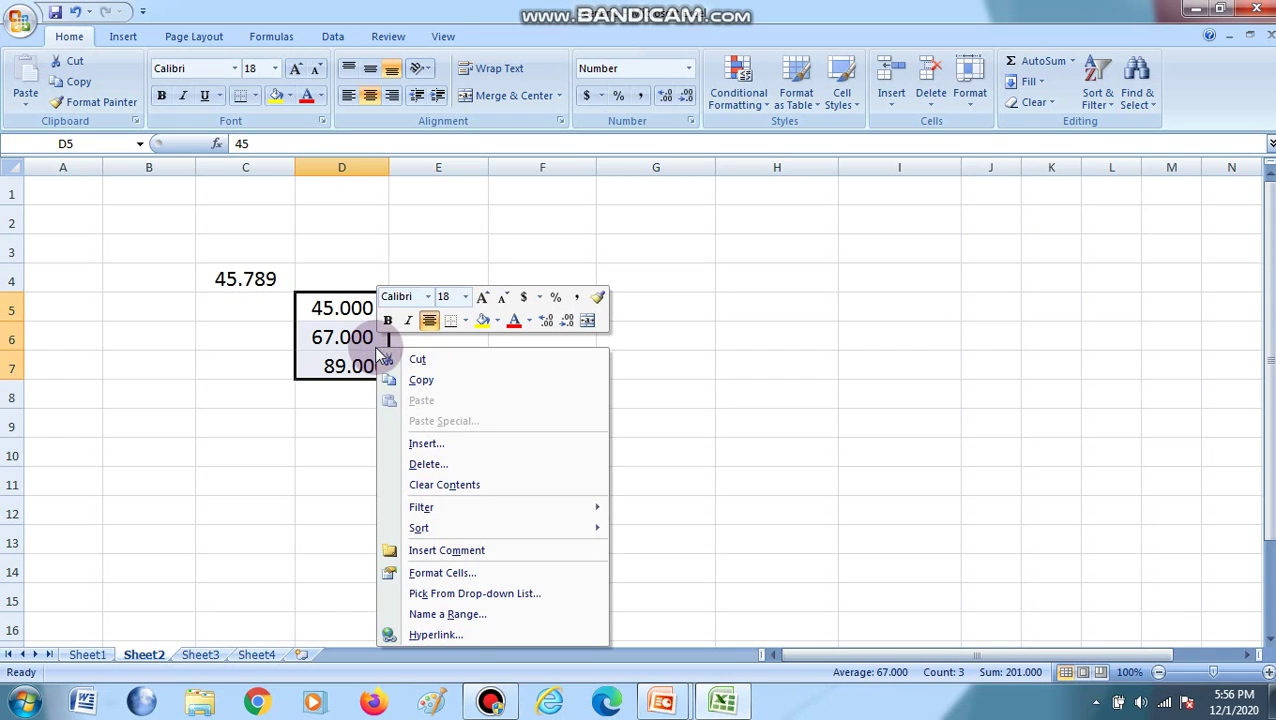
{"action": "left_click", "coordinate": [456, 574]}
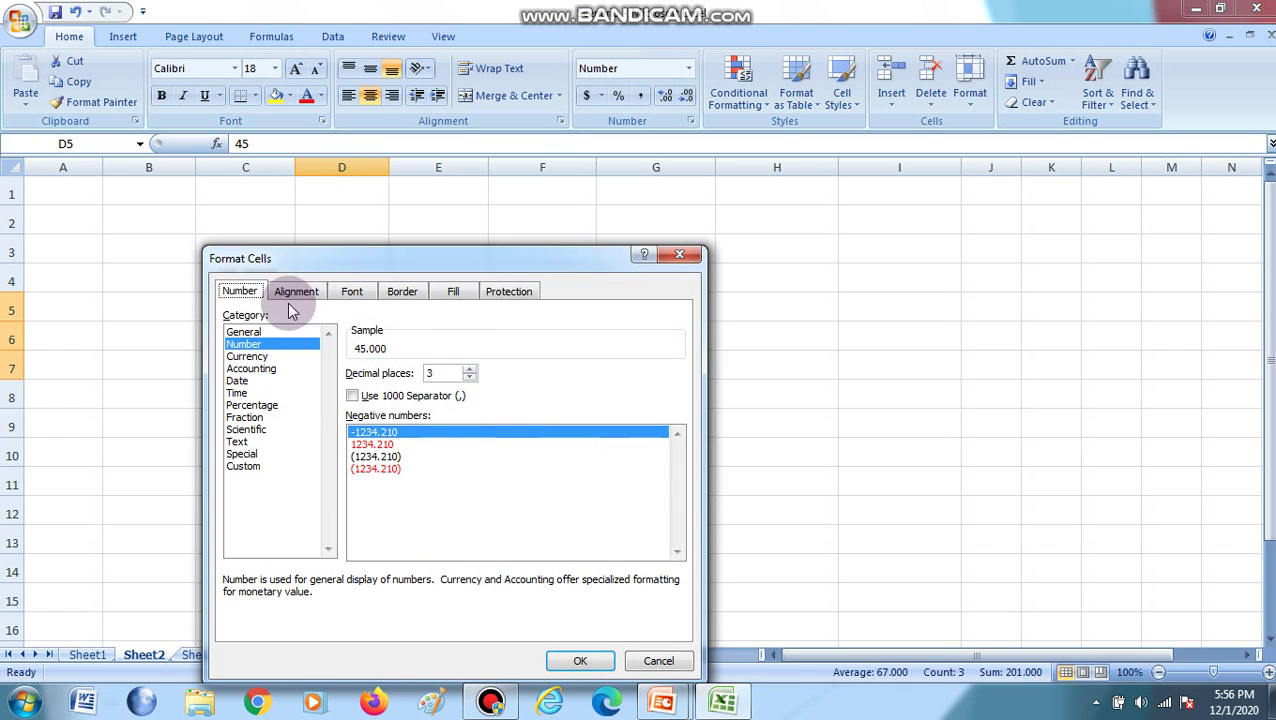
{"action": "left_click_drag", "start_coordinate": [360, 268], "coordinate": [724, 208]}
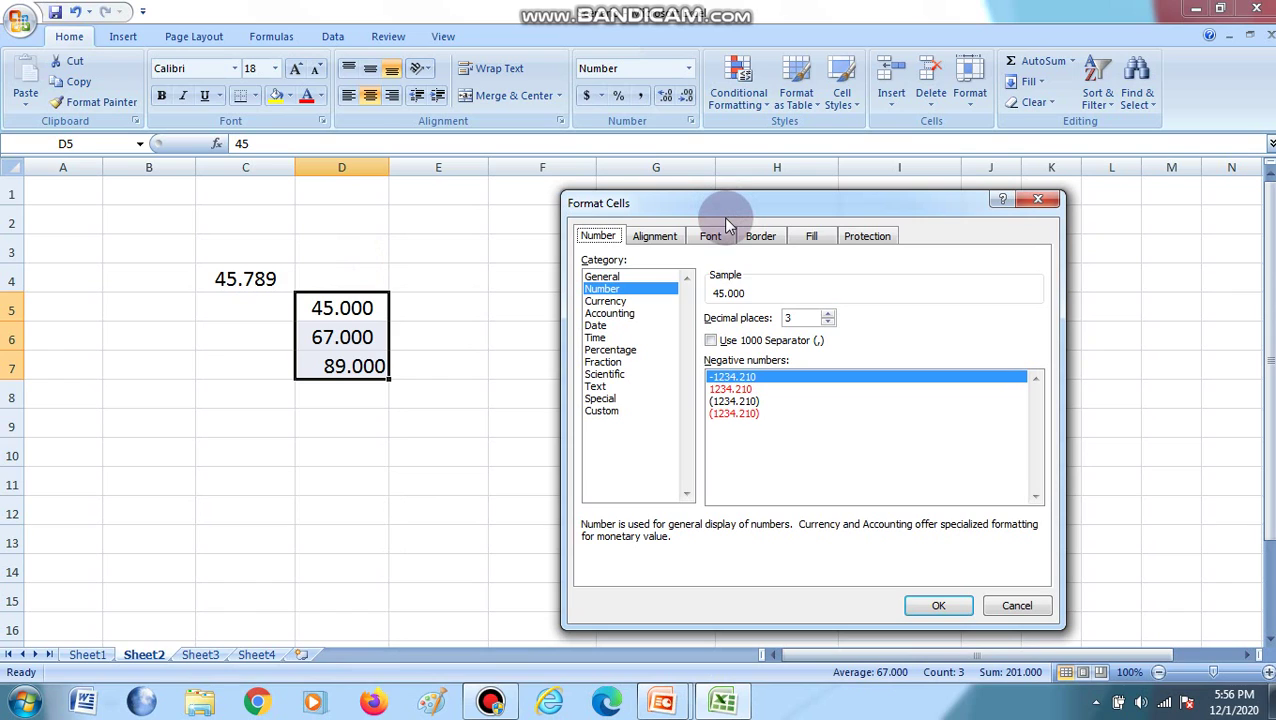
{"action": "left_click", "coordinate": [617, 303]}
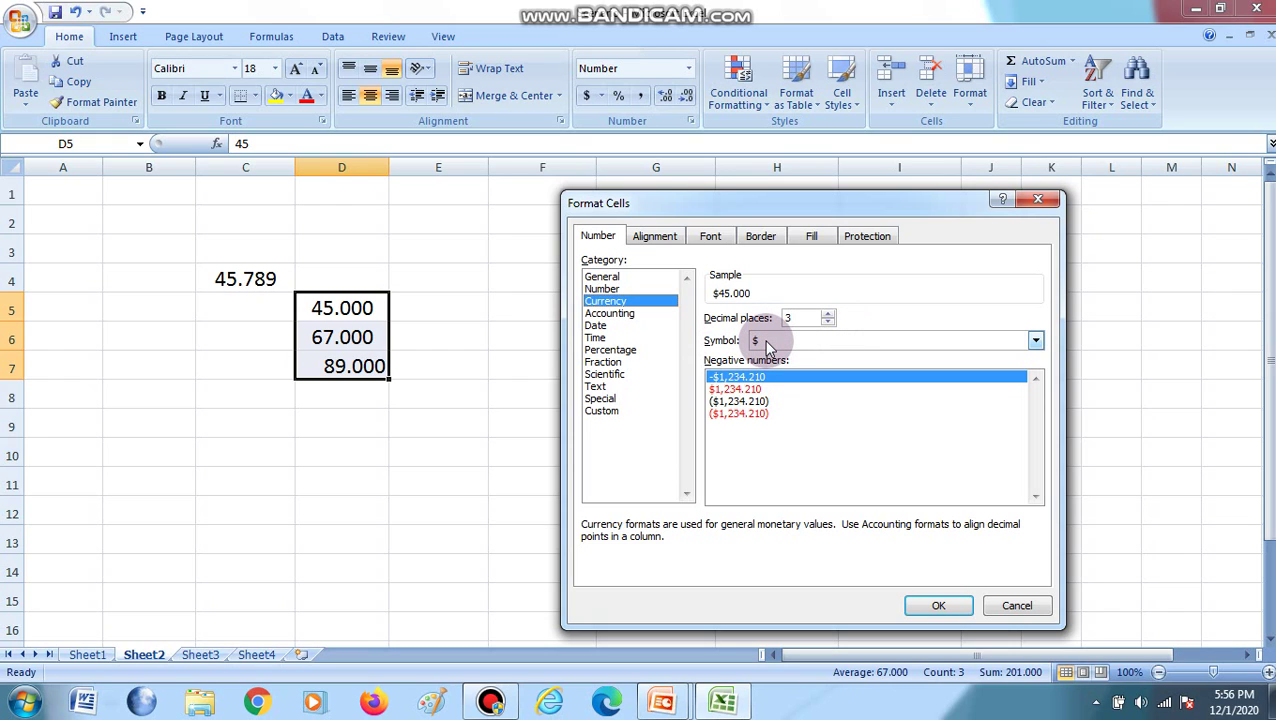
{"action": "left_click", "coordinate": [1035, 342]}
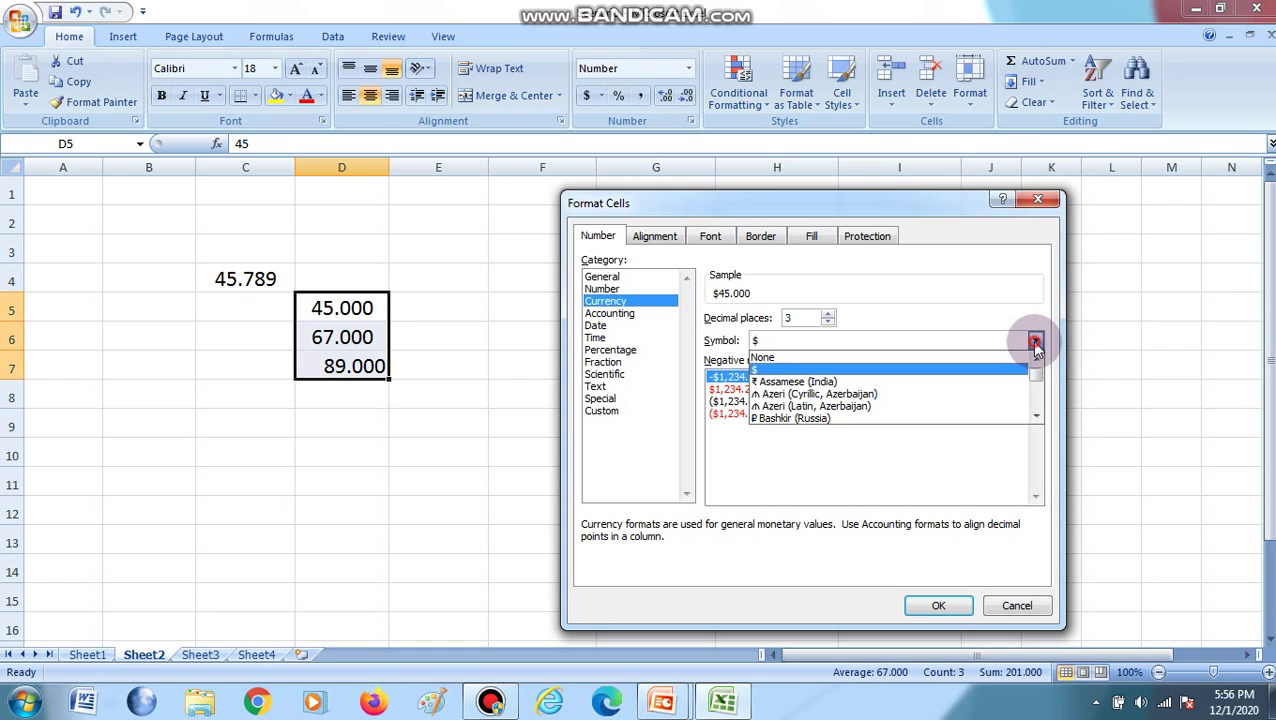
{"action": "left_click", "coordinate": [770, 370]}
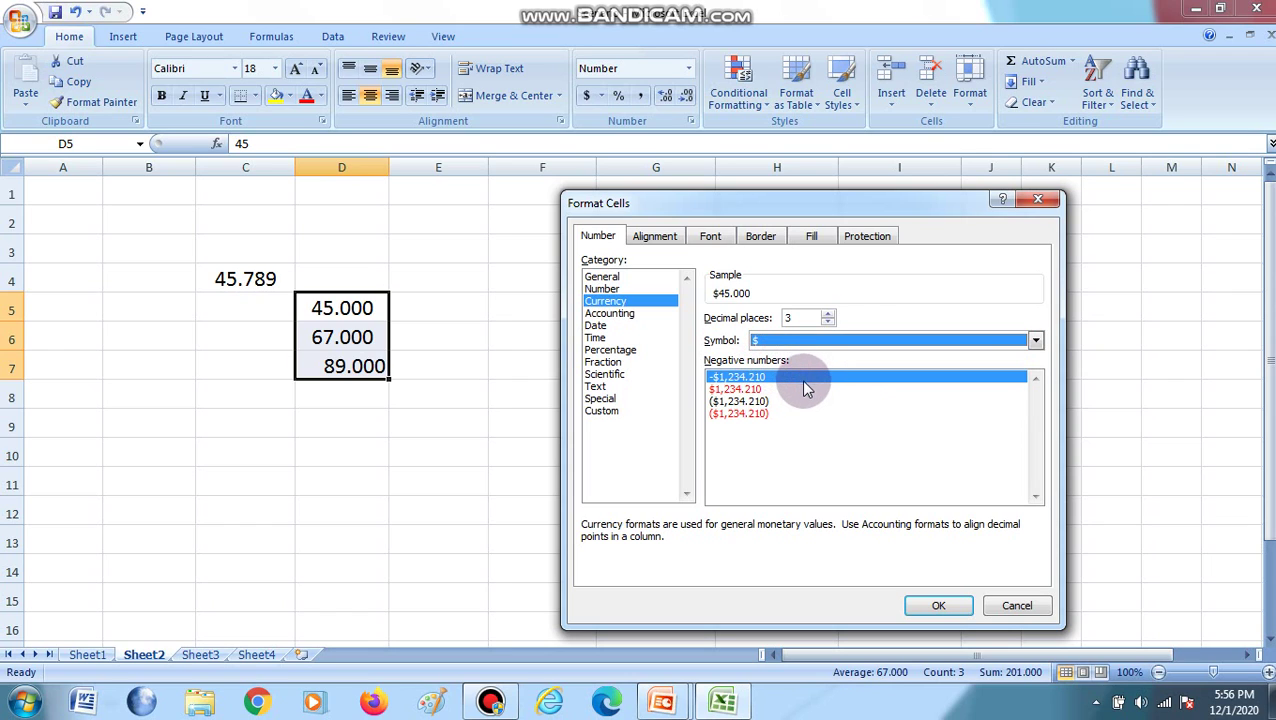
{"action": "left_click", "coordinate": [745, 401]}
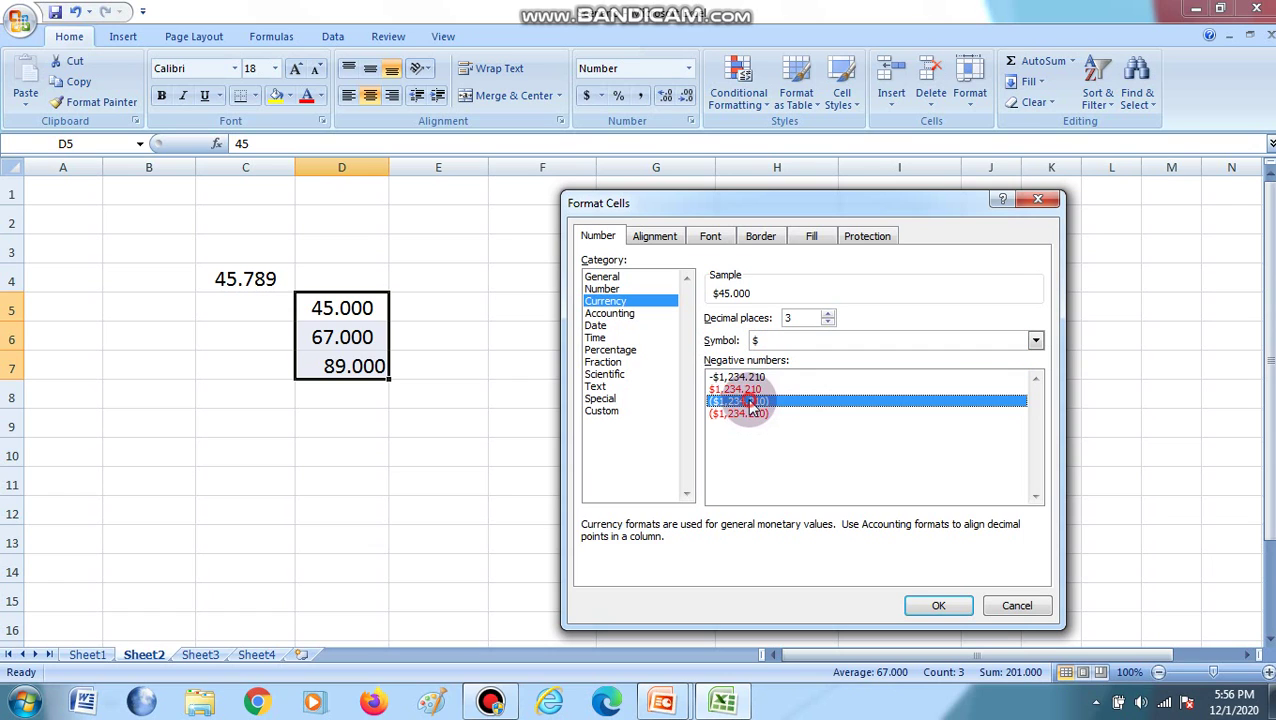
{"action": "left_click", "coordinate": [936, 606]}
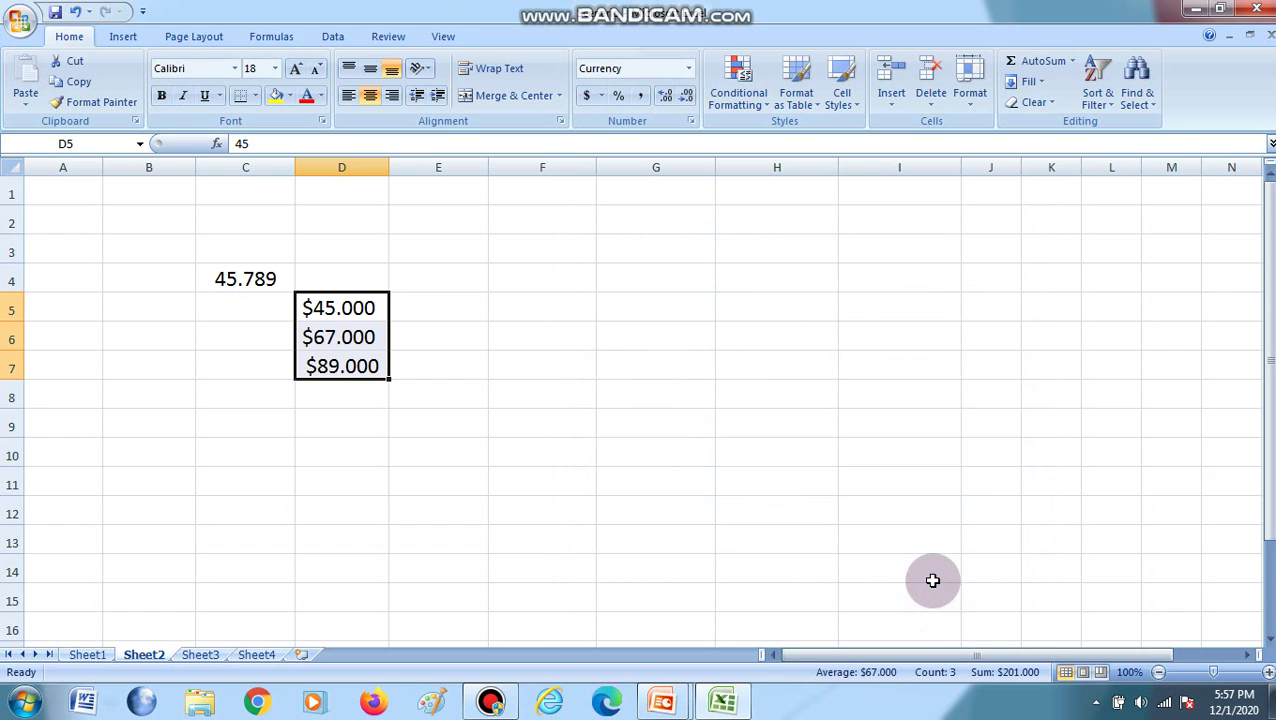
{"action": "left_click", "coordinate": [493, 702]}
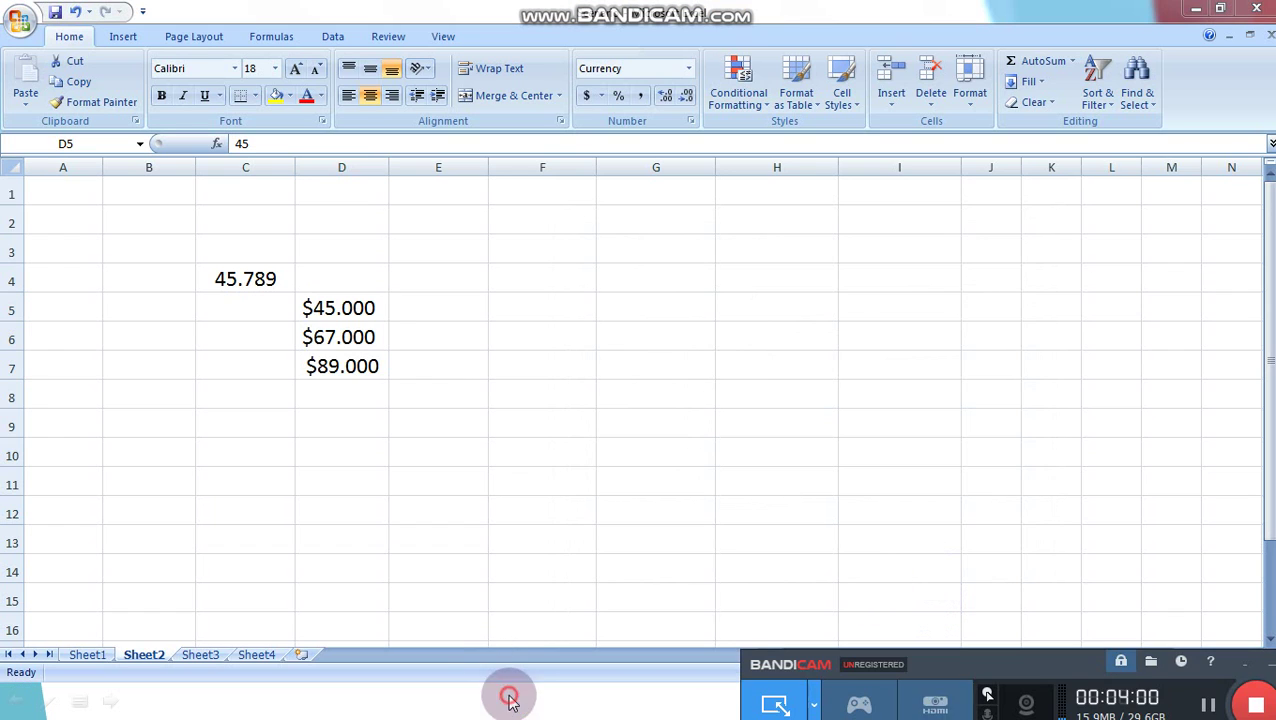
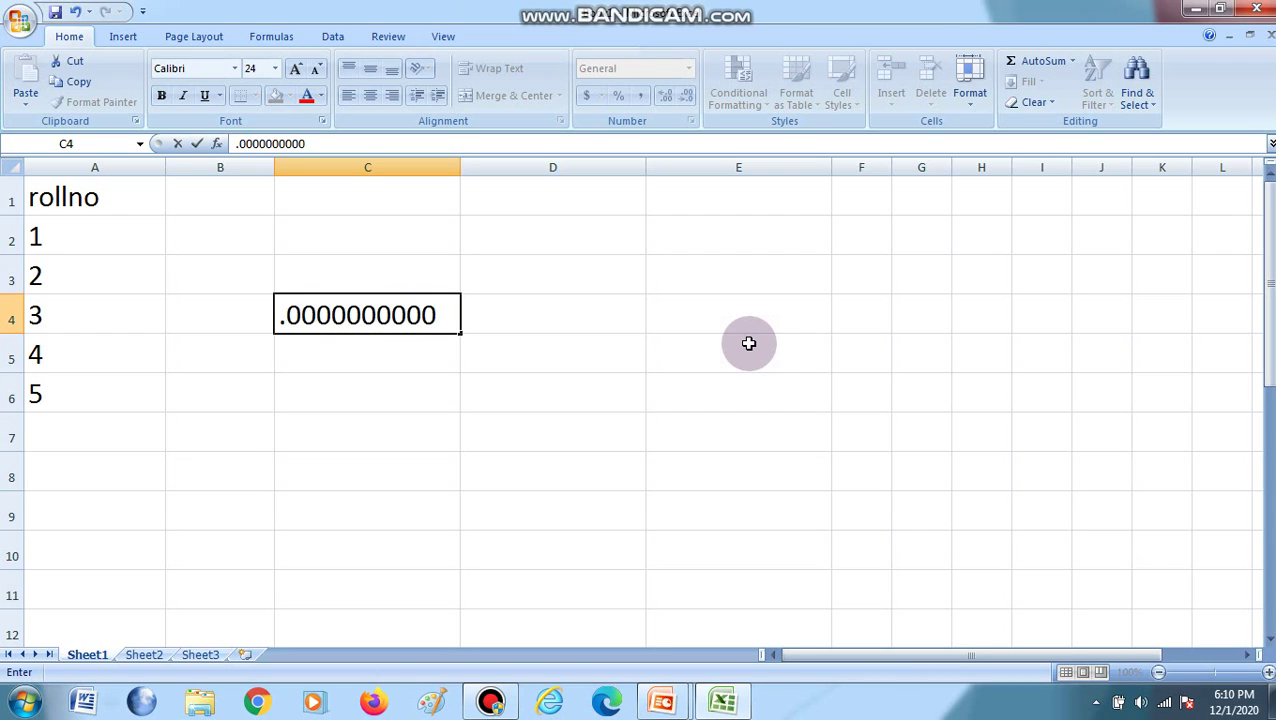
Enter .00000000004 in cell C4 of Sheet1.
{"action": "type", "text": "4"}
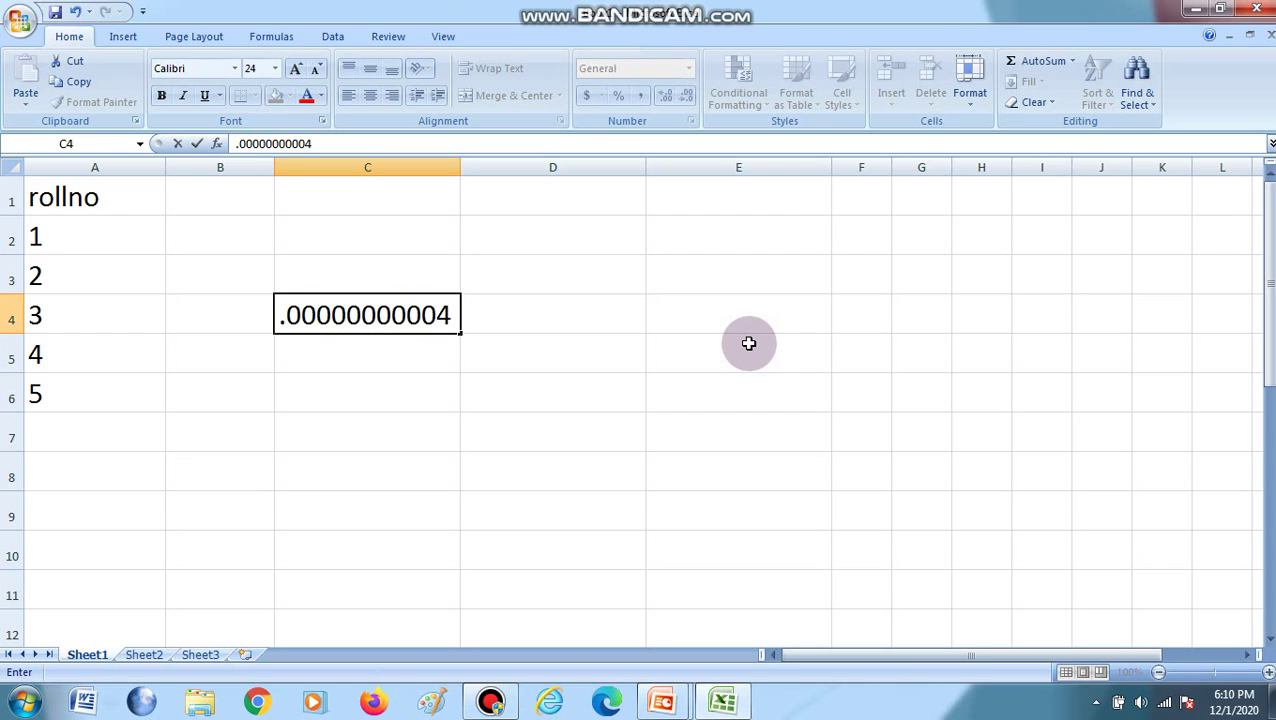
{"action": "right_click", "coordinate": [451, 321]}
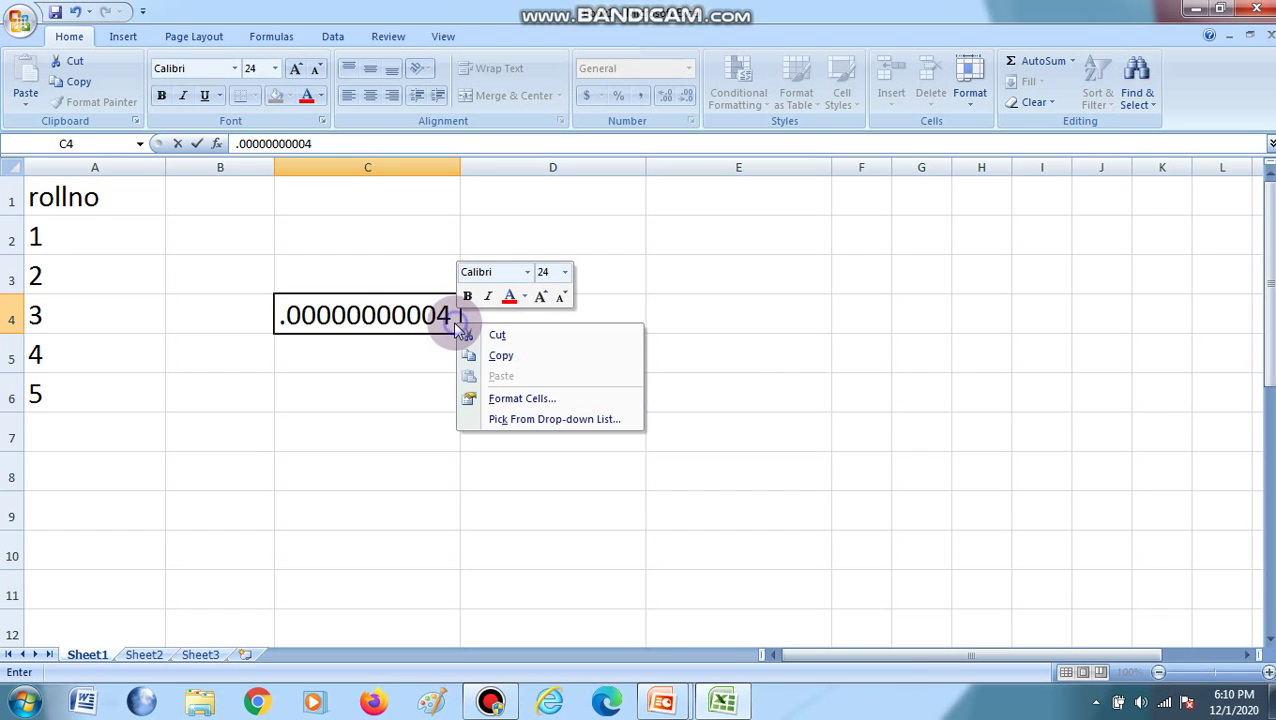
{"action": "left_click", "coordinate": [505, 398]}
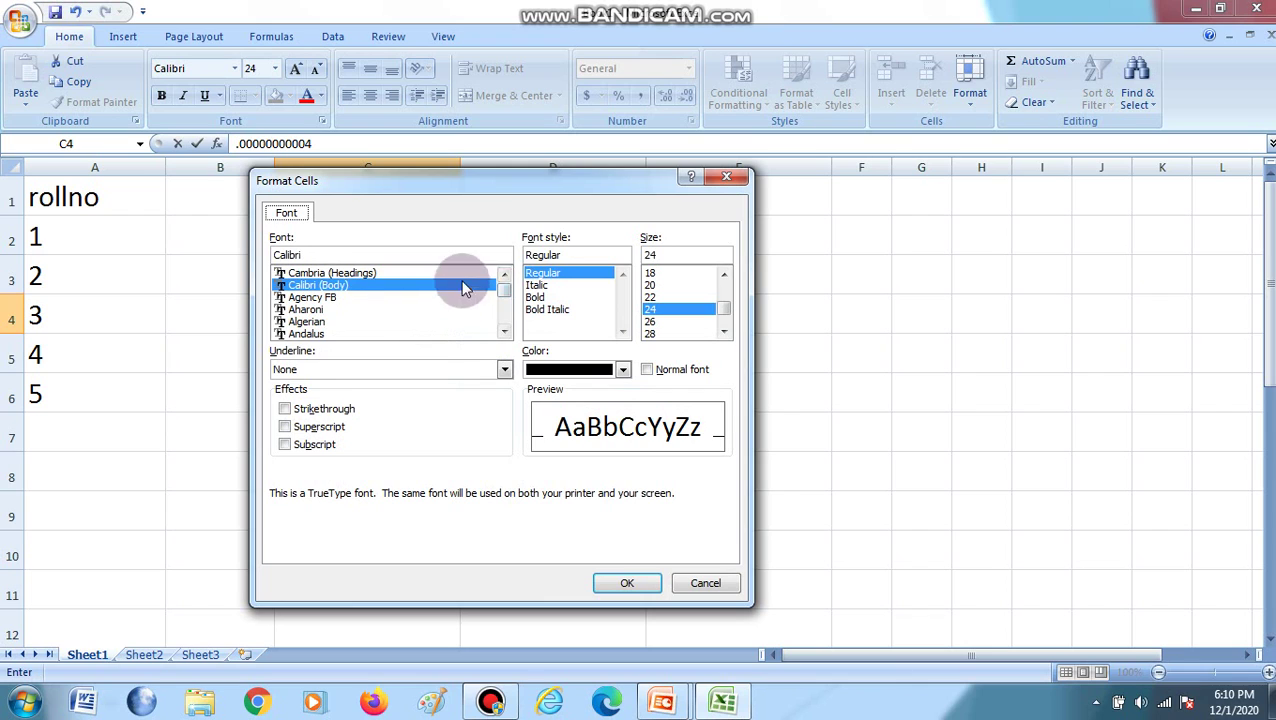
{"action": "left_click", "coordinate": [712, 181]}
{"action": "left_click", "coordinate": [806, 544]}
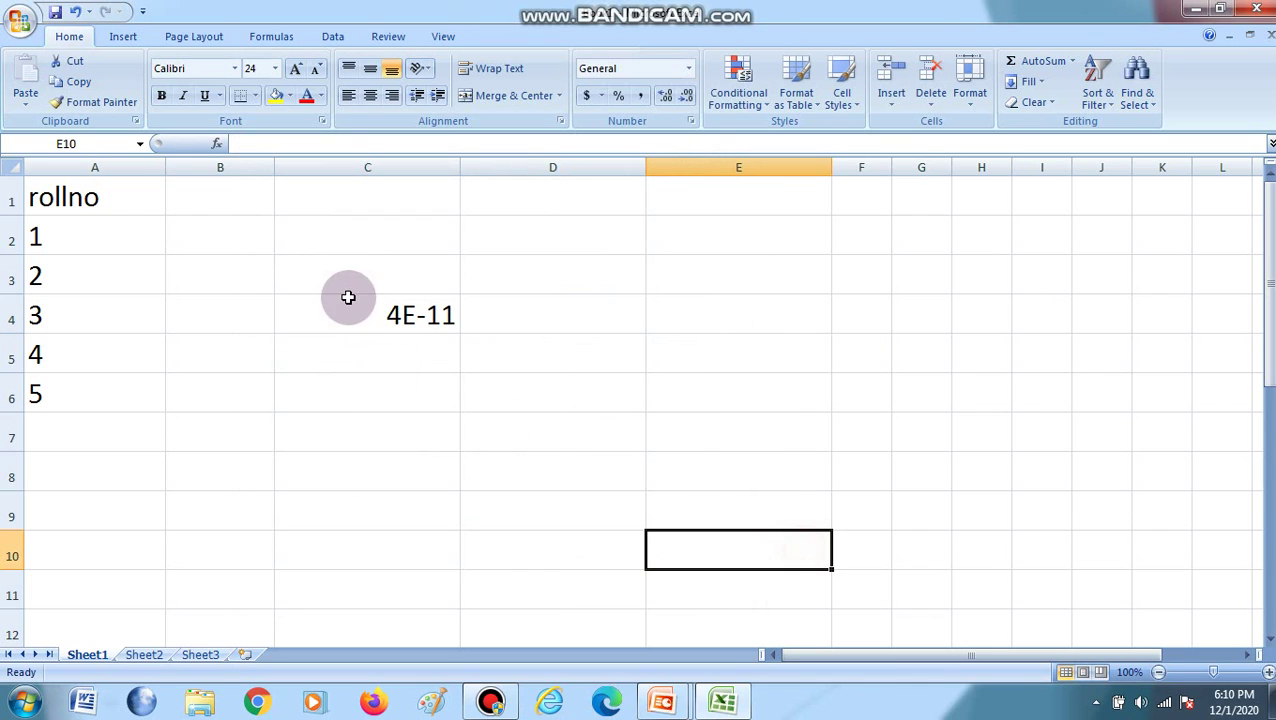
Examine the full stored value of cell C4 without changing it.
{"action": "left_click", "coordinate": [374, 318]}
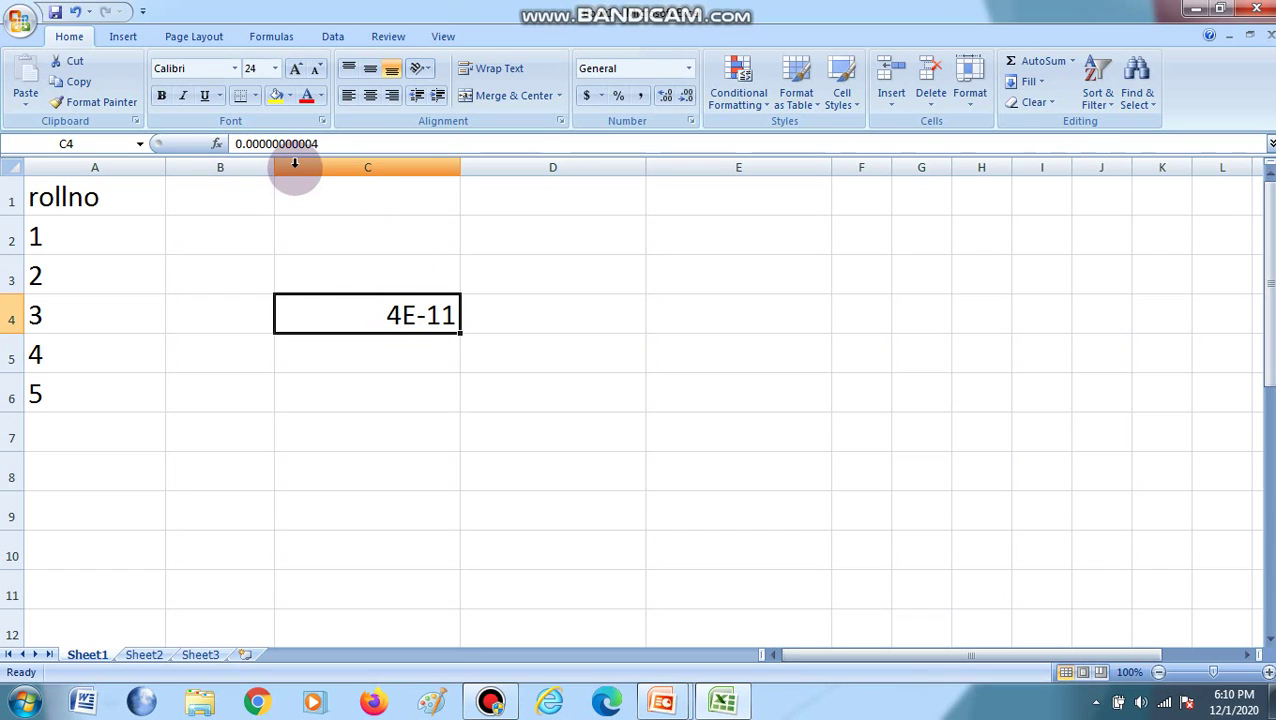
{"action": "left_click", "coordinate": [329, 147]}
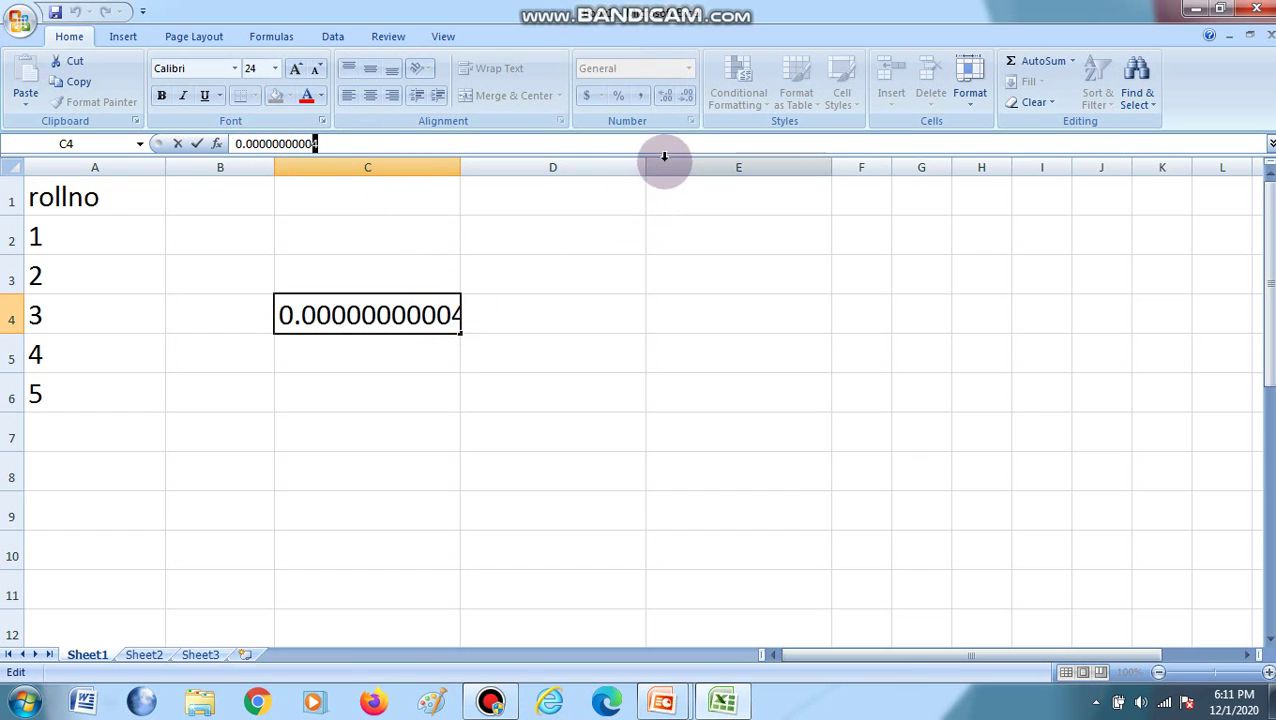
{"action": "left_click", "coordinate": [455, 323]}
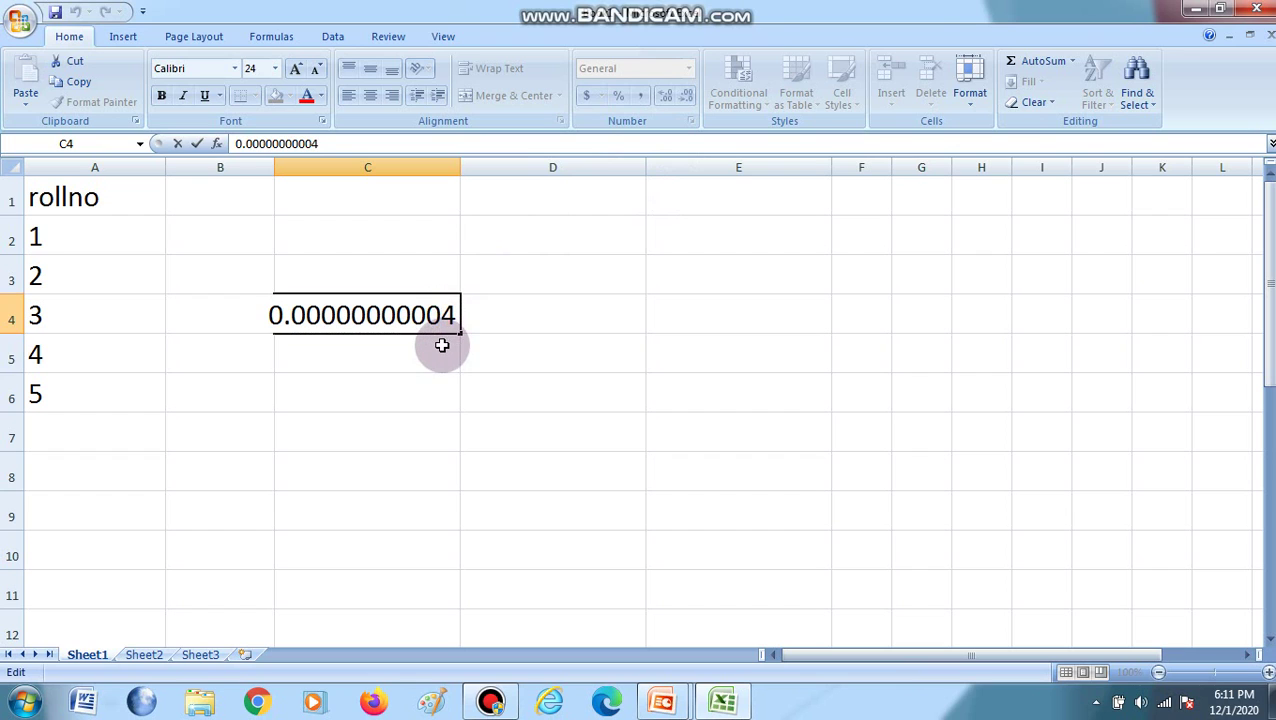
{"action": "left_click", "coordinate": [441, 344]}
{"action": "left_click", "coordinate": [454, 314]}
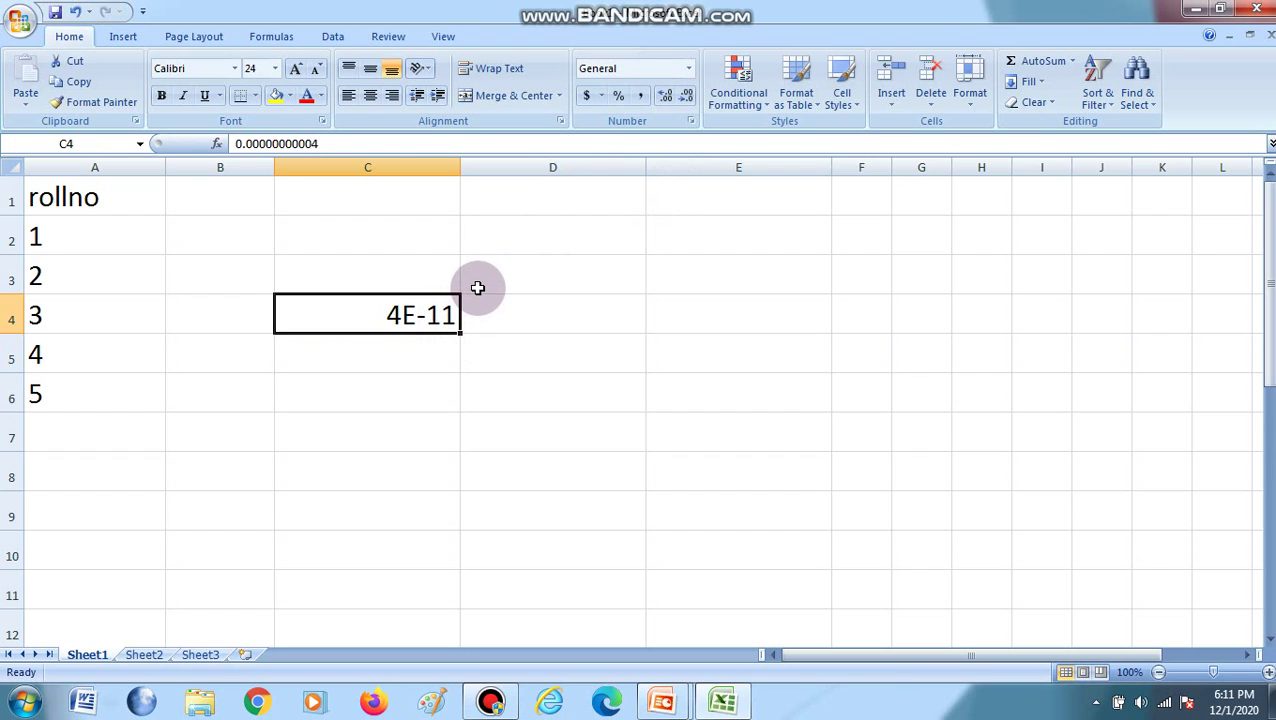
View the Scientific category in the number format settings of cell C4 without applying it.
{"action": "left_click", "coordinate": [691, 121]}
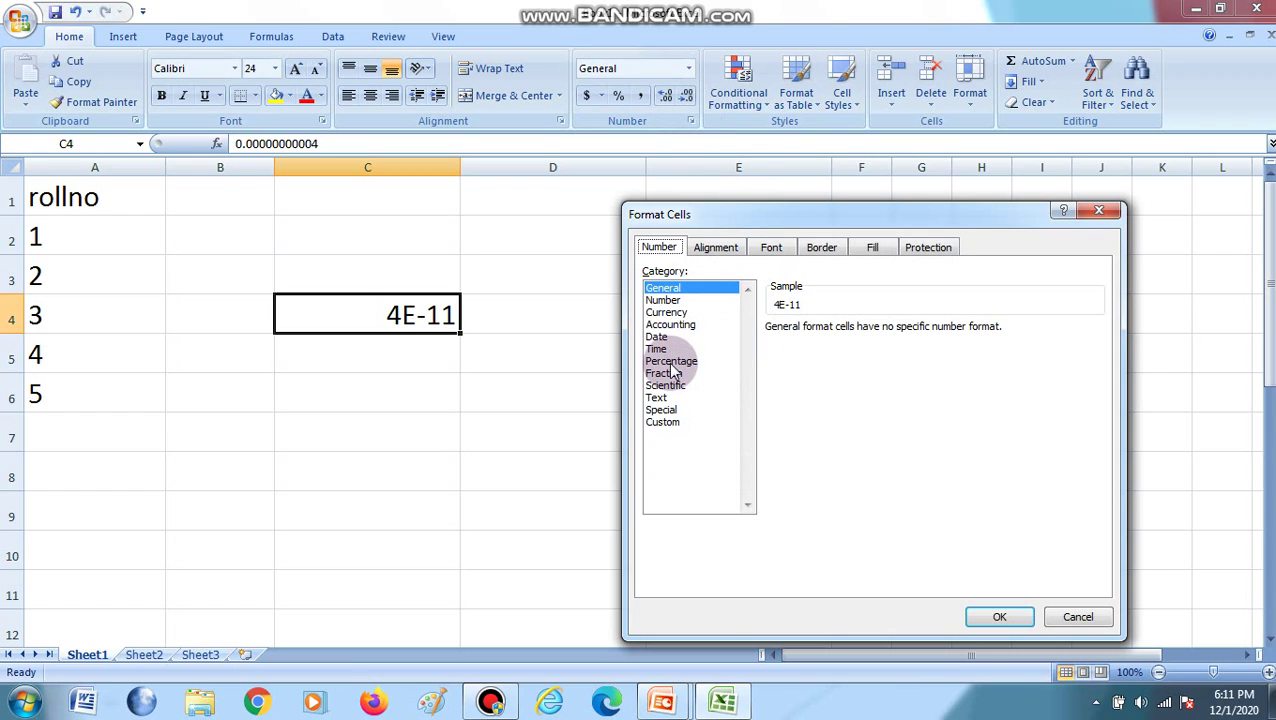
{"action": "left_click", "coordinate": [675, 387]}
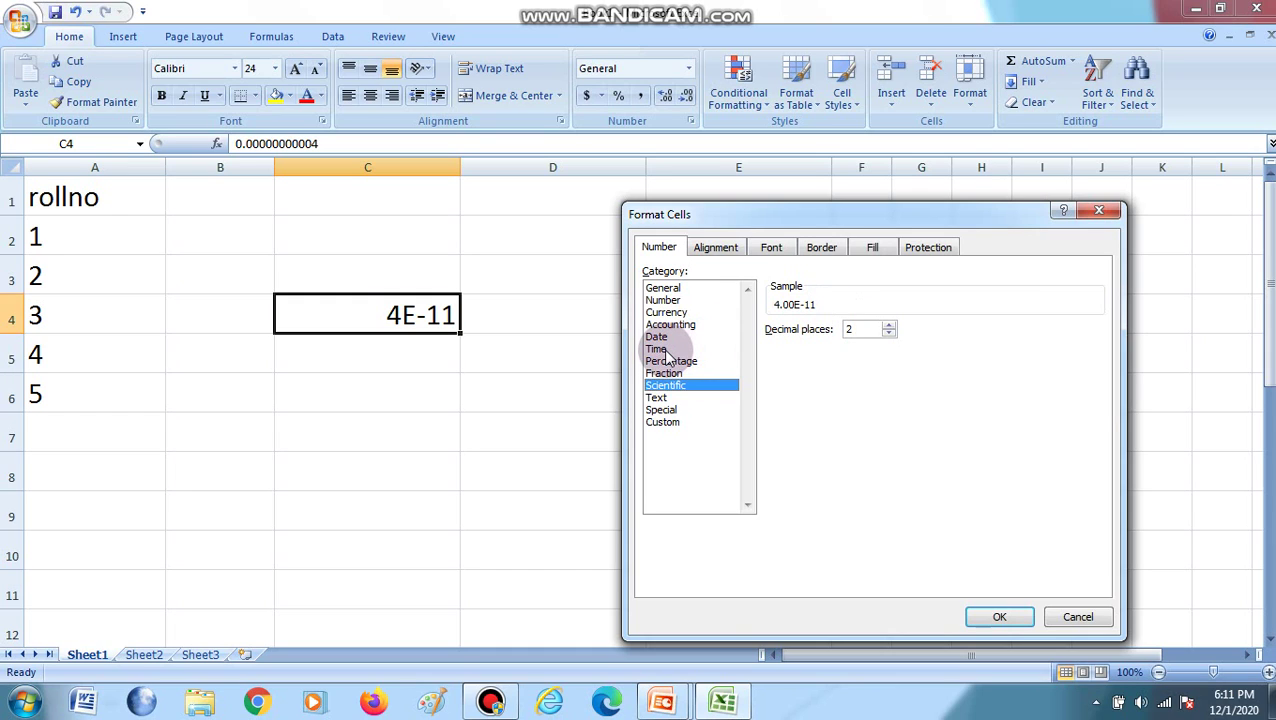
{"action": "left_click", "coordinate": [1097, 215]}
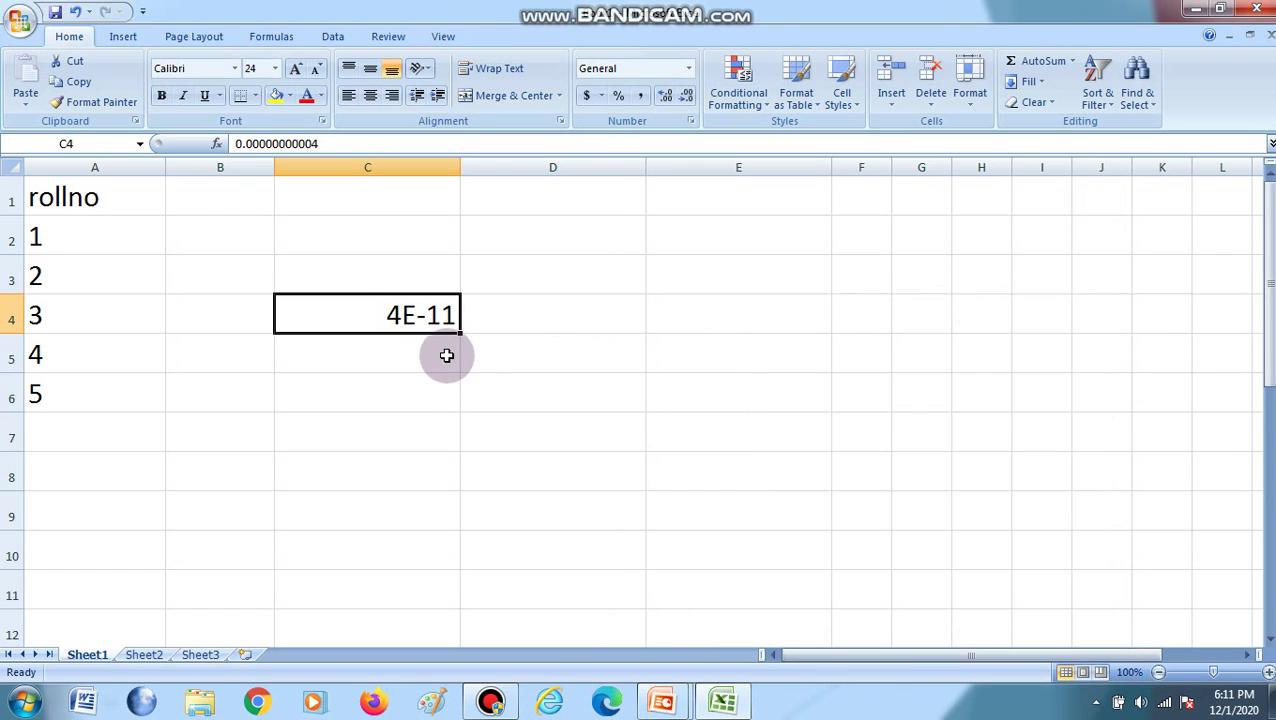
{"action": "left_click", "coordinate": [407, 353]}
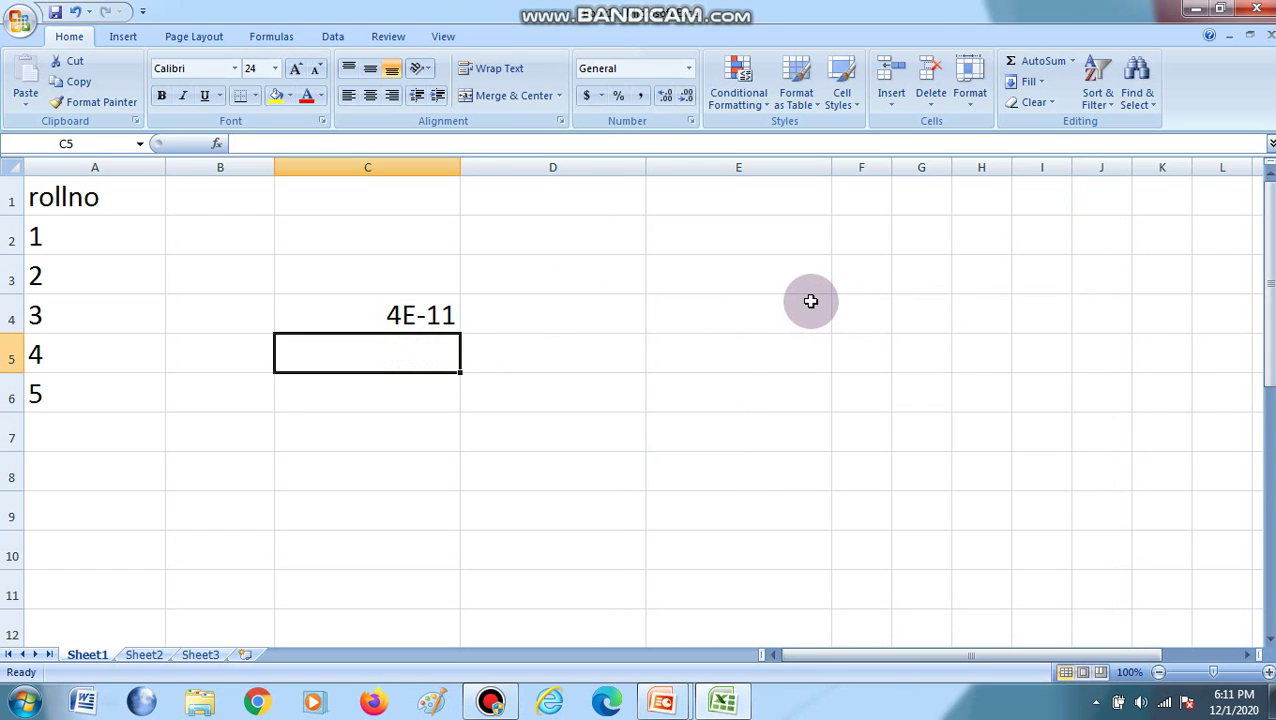
{"action": "type", "text": "4500"}
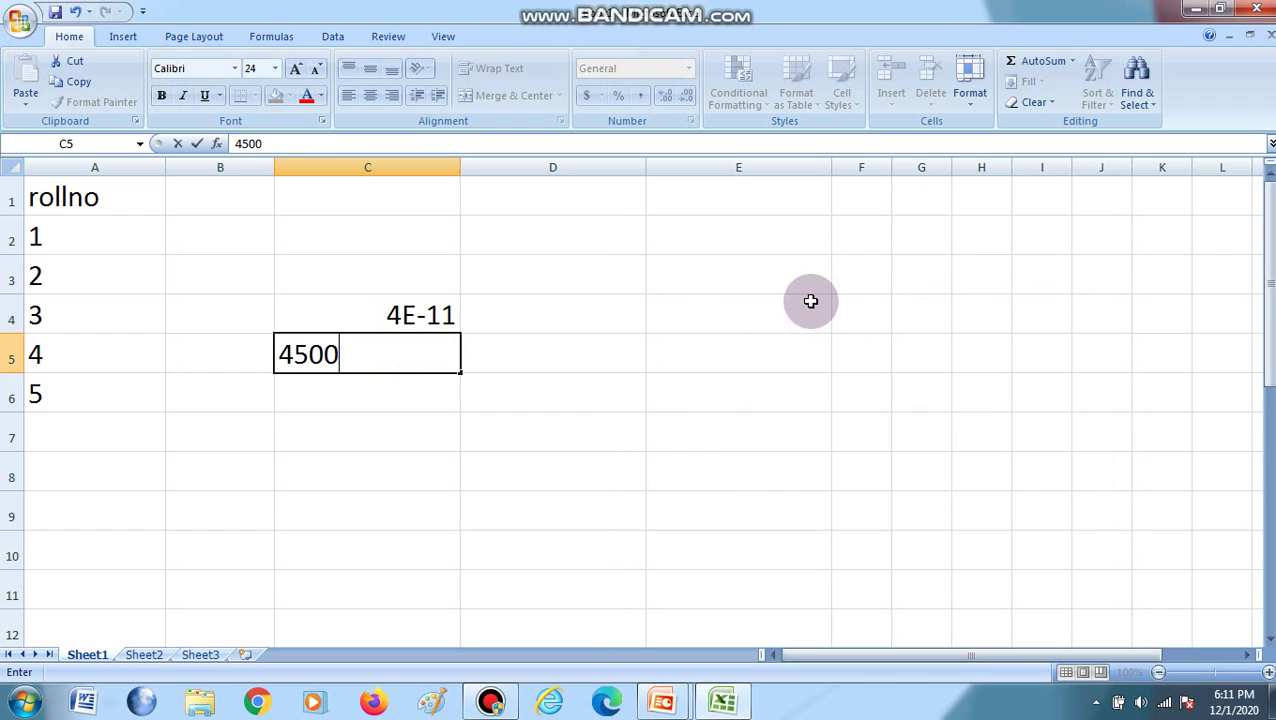
{"action": "type", "text": "000000000000"}
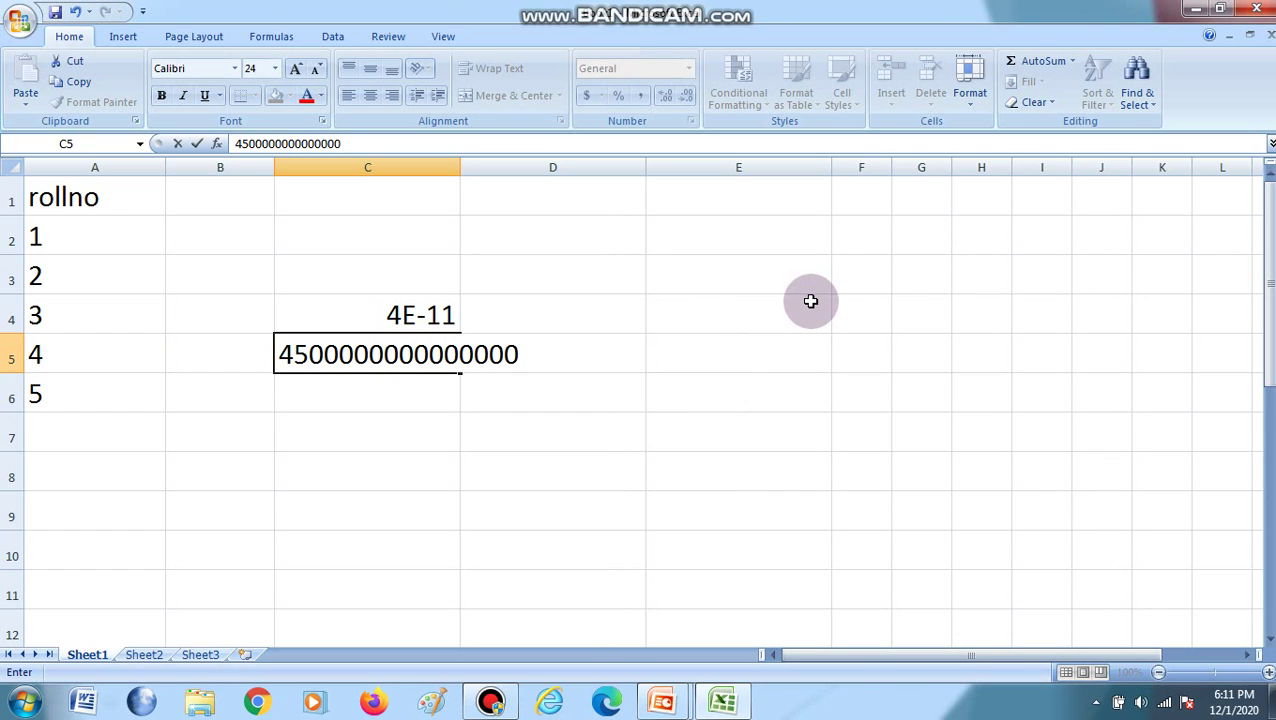
{"action": "key", "text": "Return"}
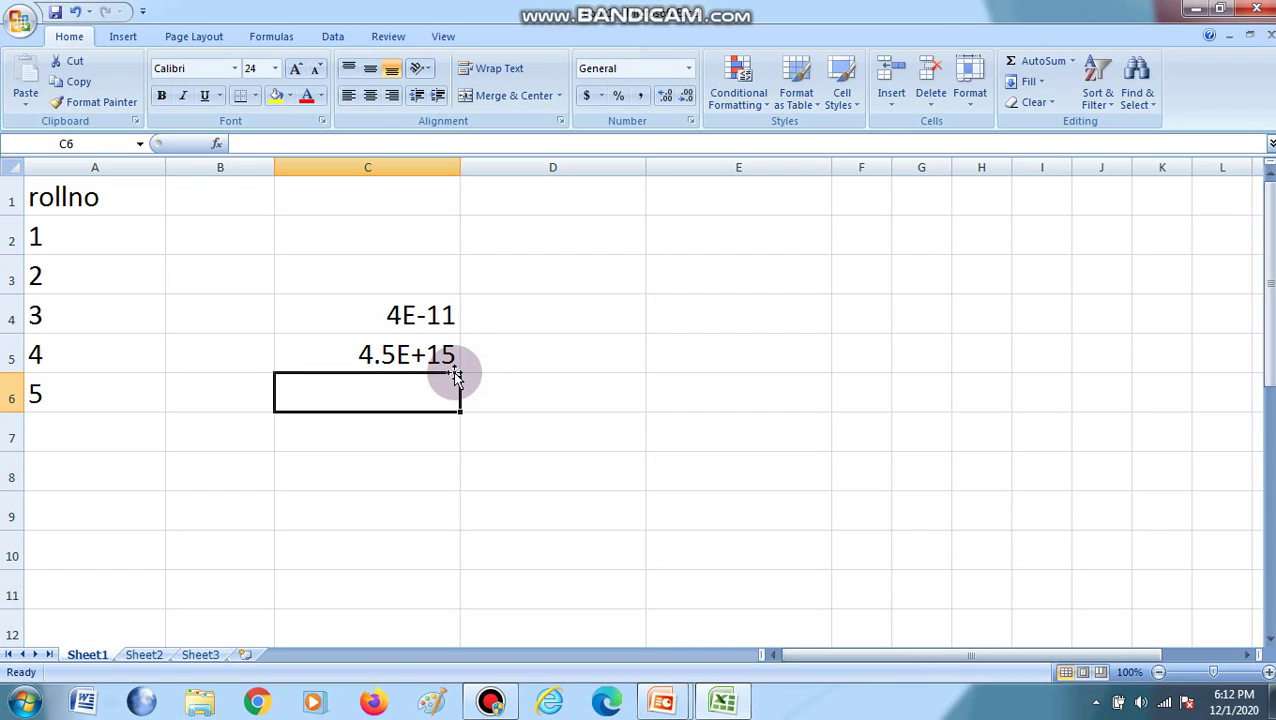
{"action": "left_click", "coordinate": [496, 700]}
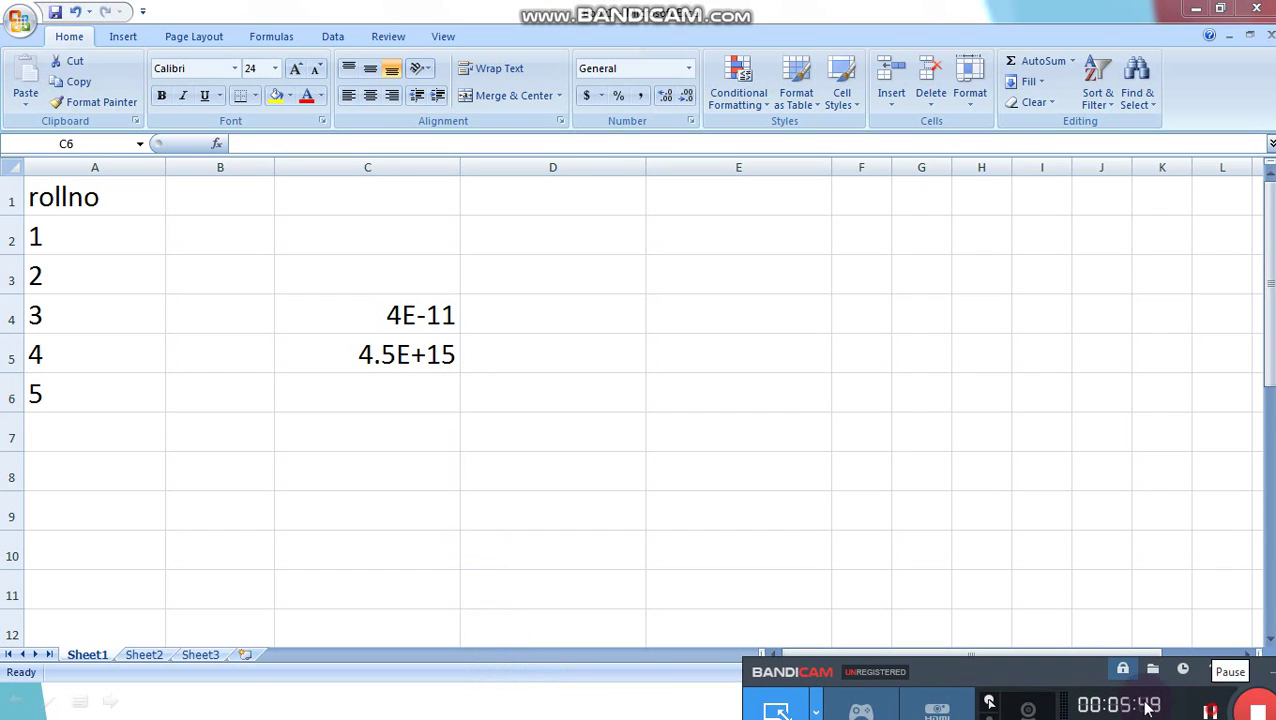
{"action": "left_click", "coordinate": [806, 612]}
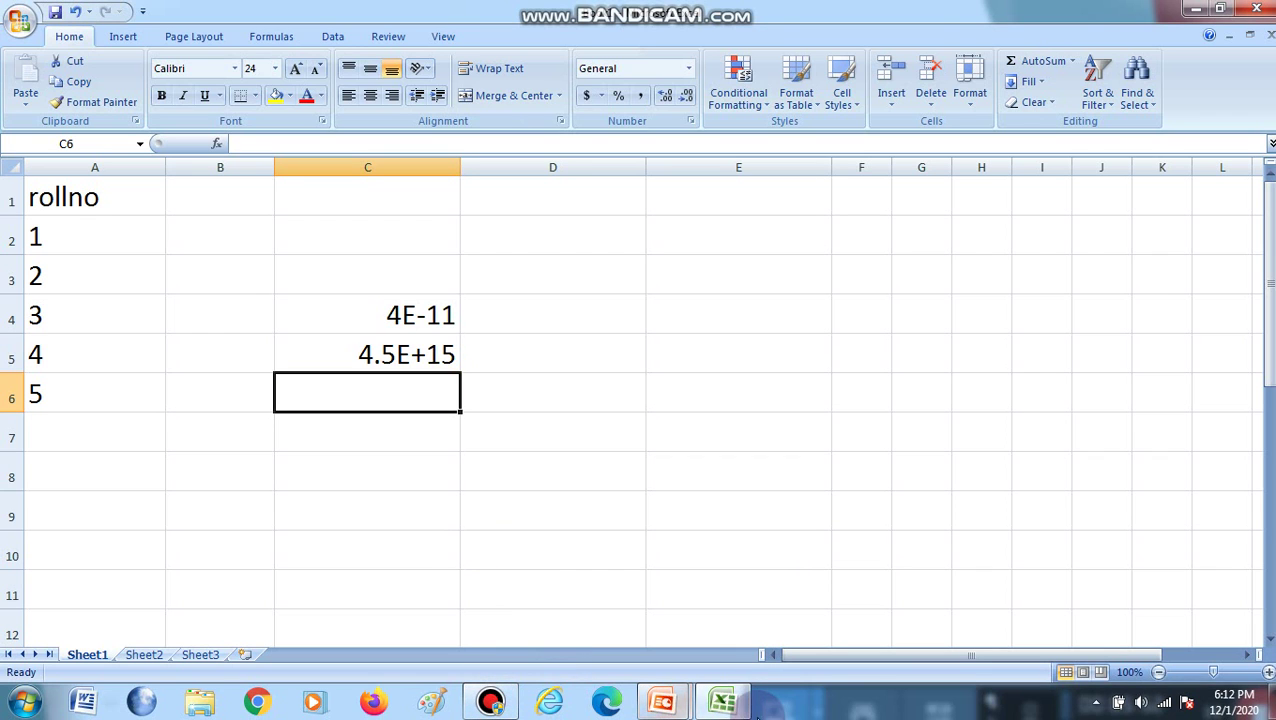
Switch to the PowerPoint slide show and review the list of topics on the Format Values slide.
{"action": "left_click", "coordinate": [662, 702]}
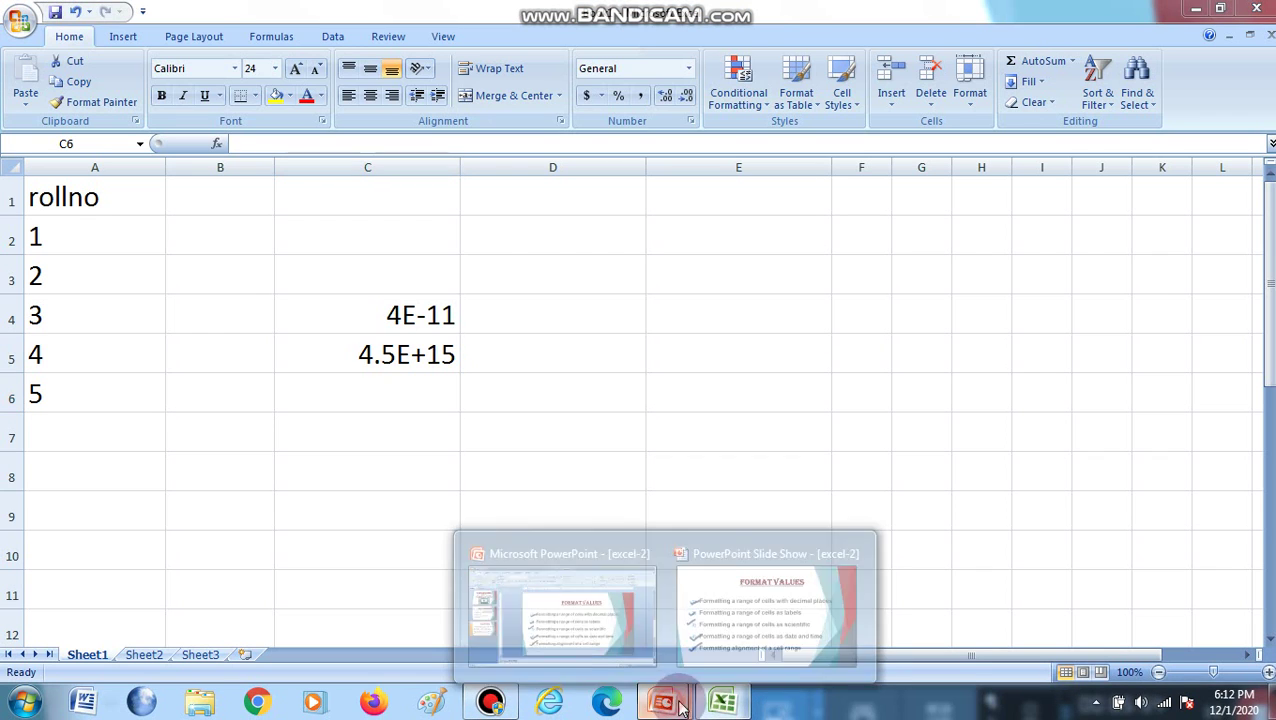
{"action": "left_click", "coordinate": [785, 618]}
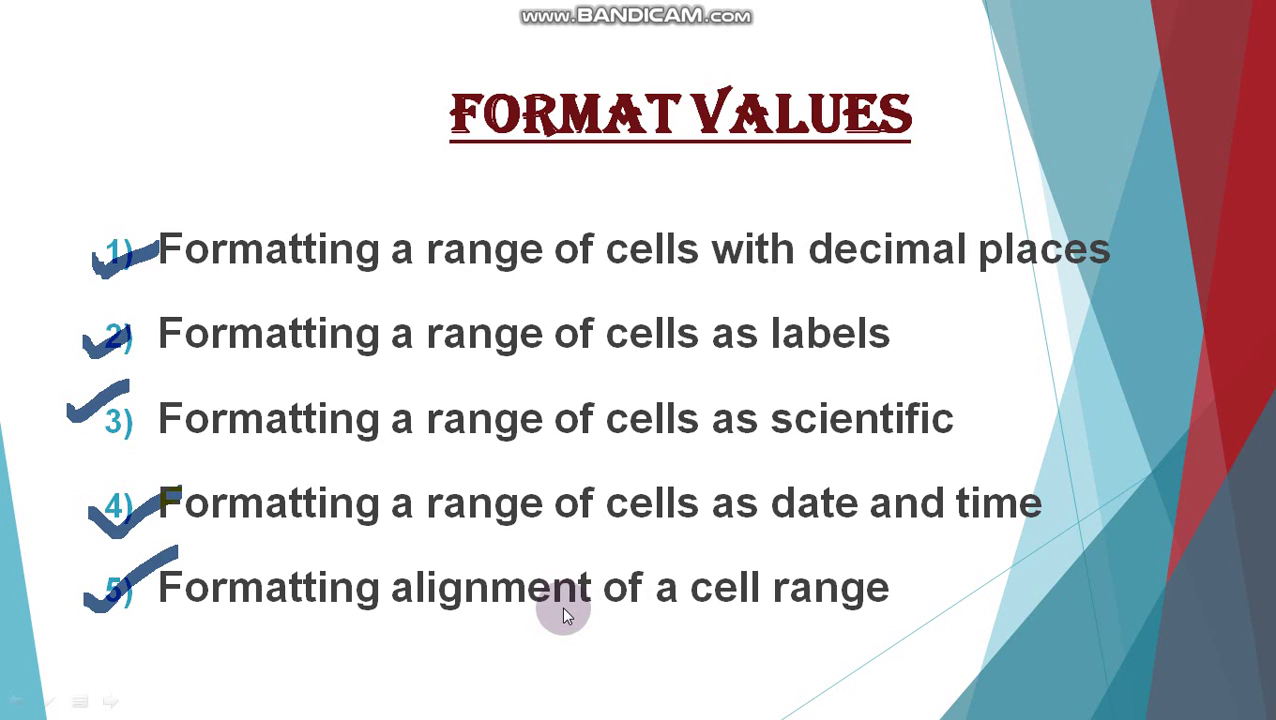
Switch back to the Excel workbook and enter the formula =TODAY() in cell D7.
{"action": "key", "text": "ctrl+t"}
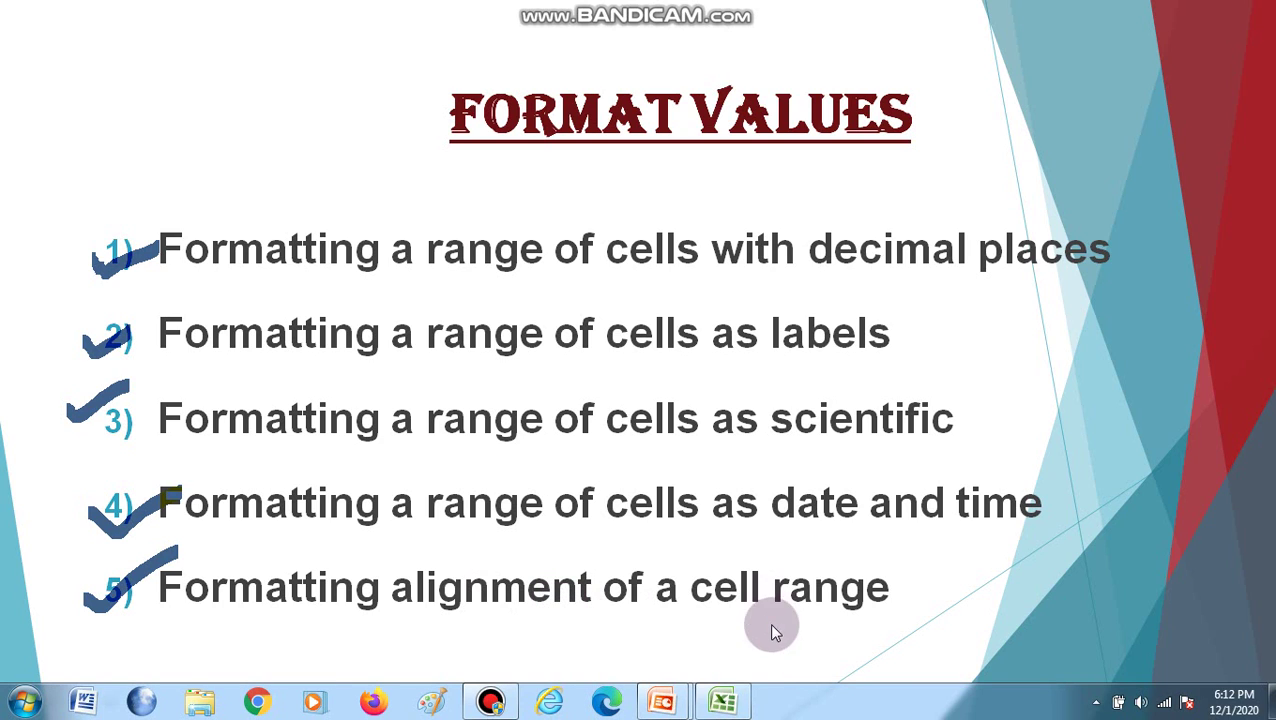
{"action": "left_click", "coordinate": [722, 701]}
{"action": "left_click", "coordinate": [569, 432]}
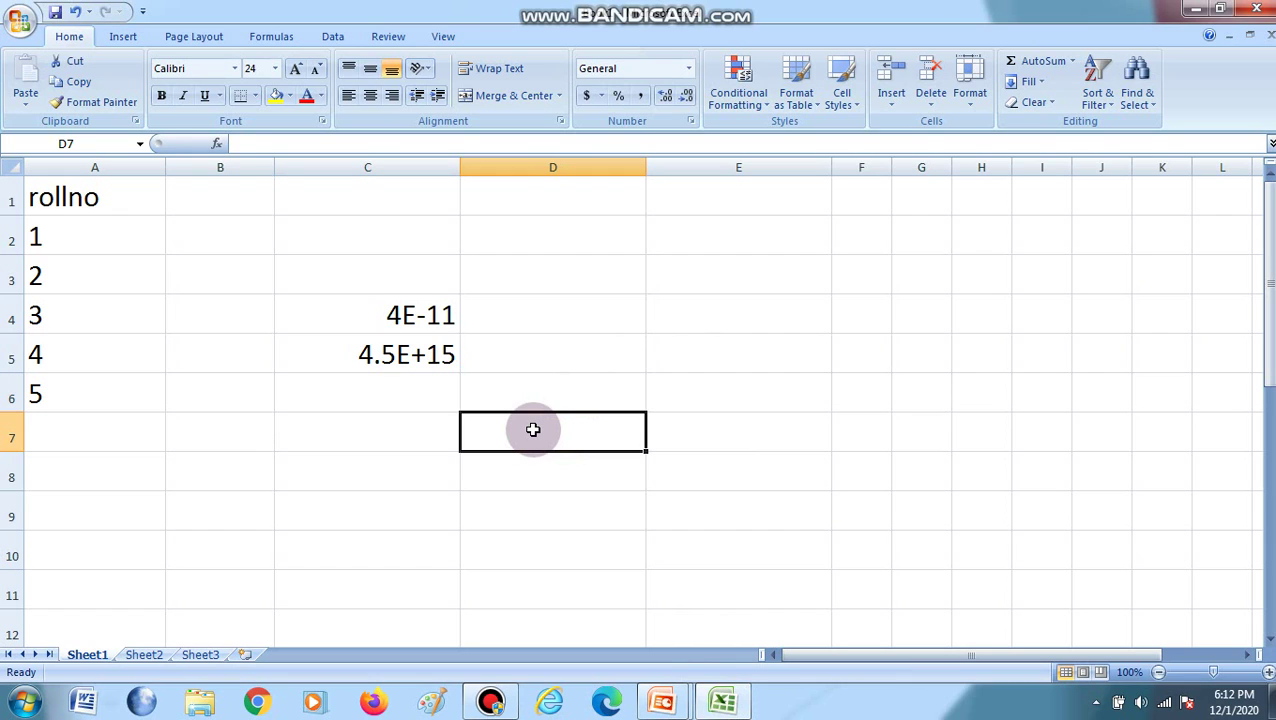
{"action": "type", "text": "="}
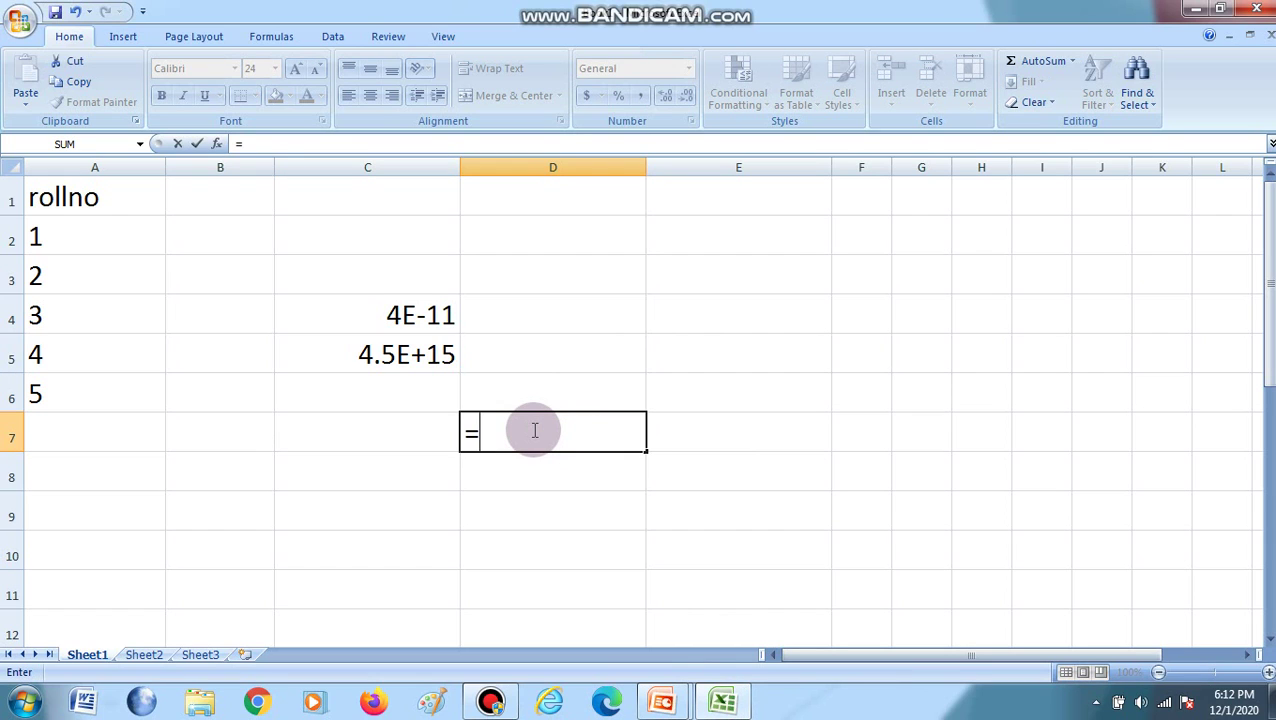
{"action": "type", "text": "to"}
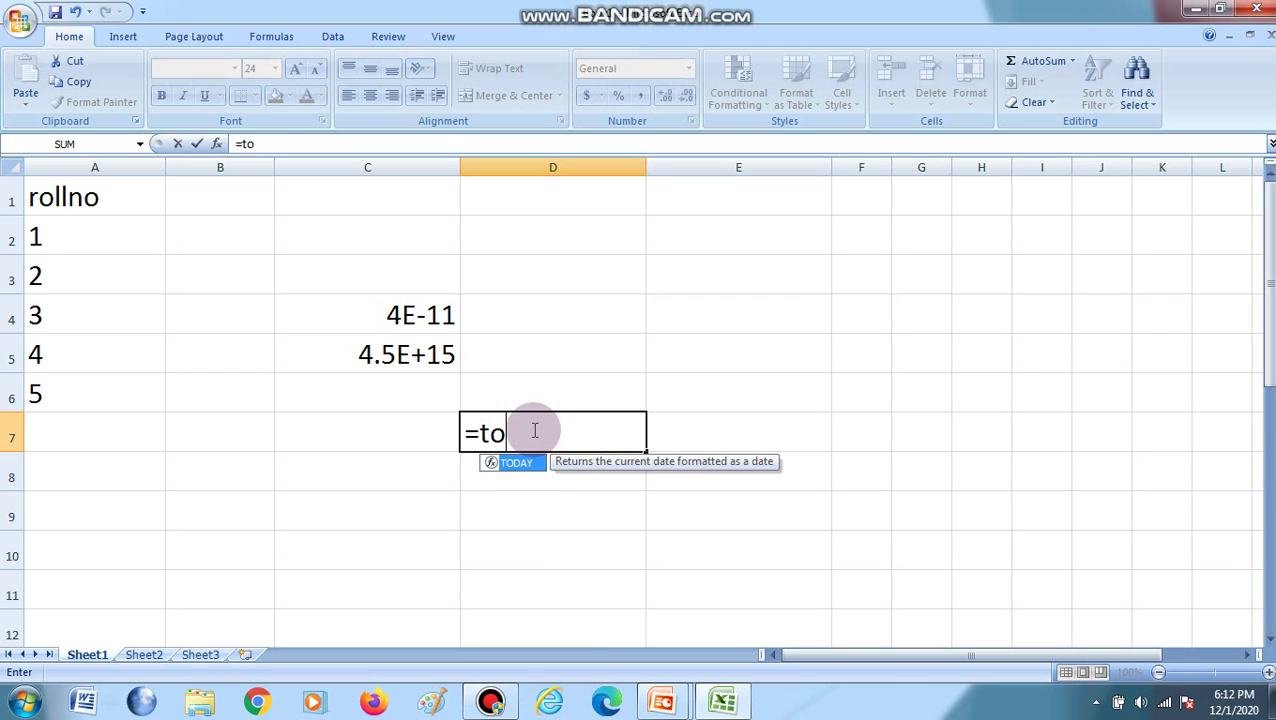
{"action": "type", "text": "day("}
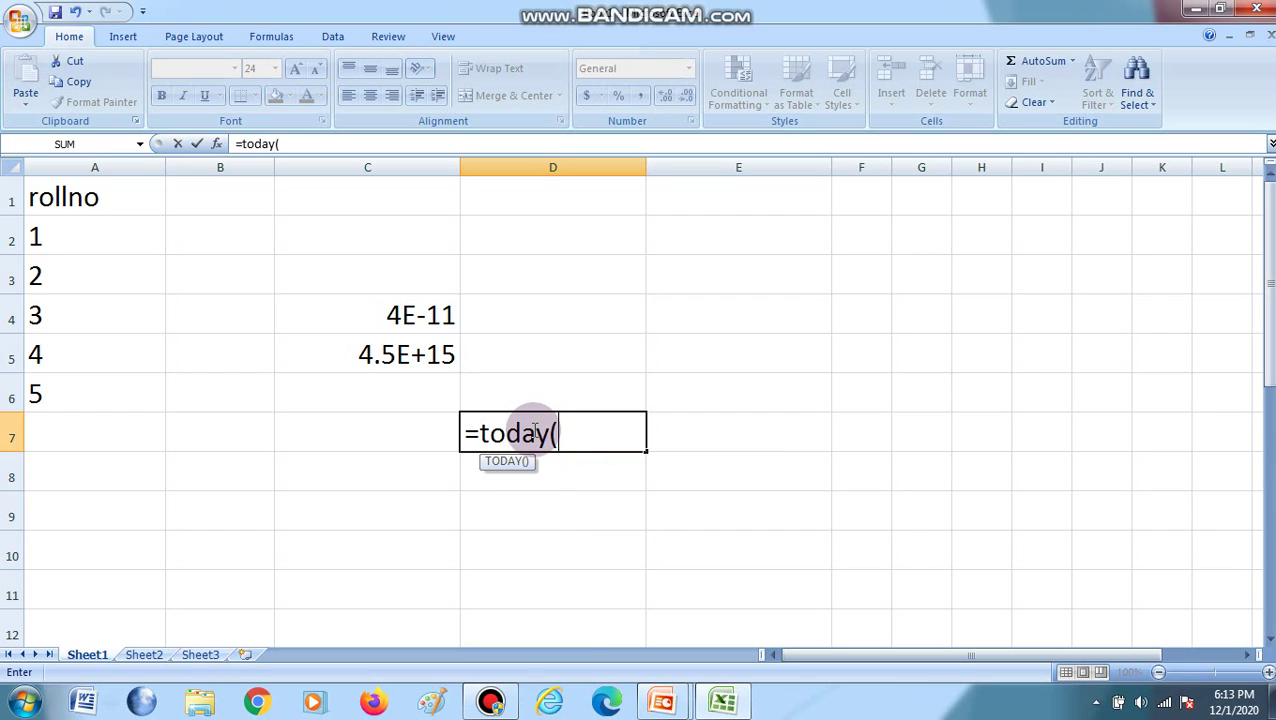
{"action": "type", "text": ")"}
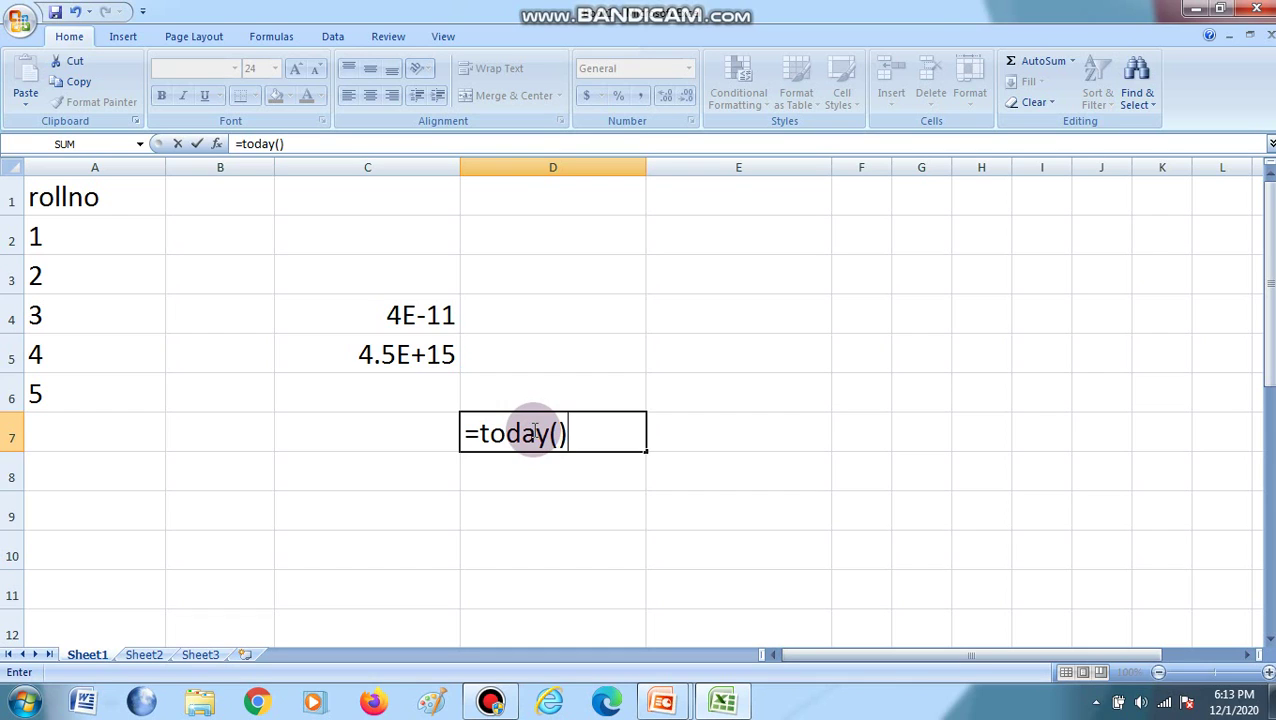
{"action": "key", "text": "Return"}
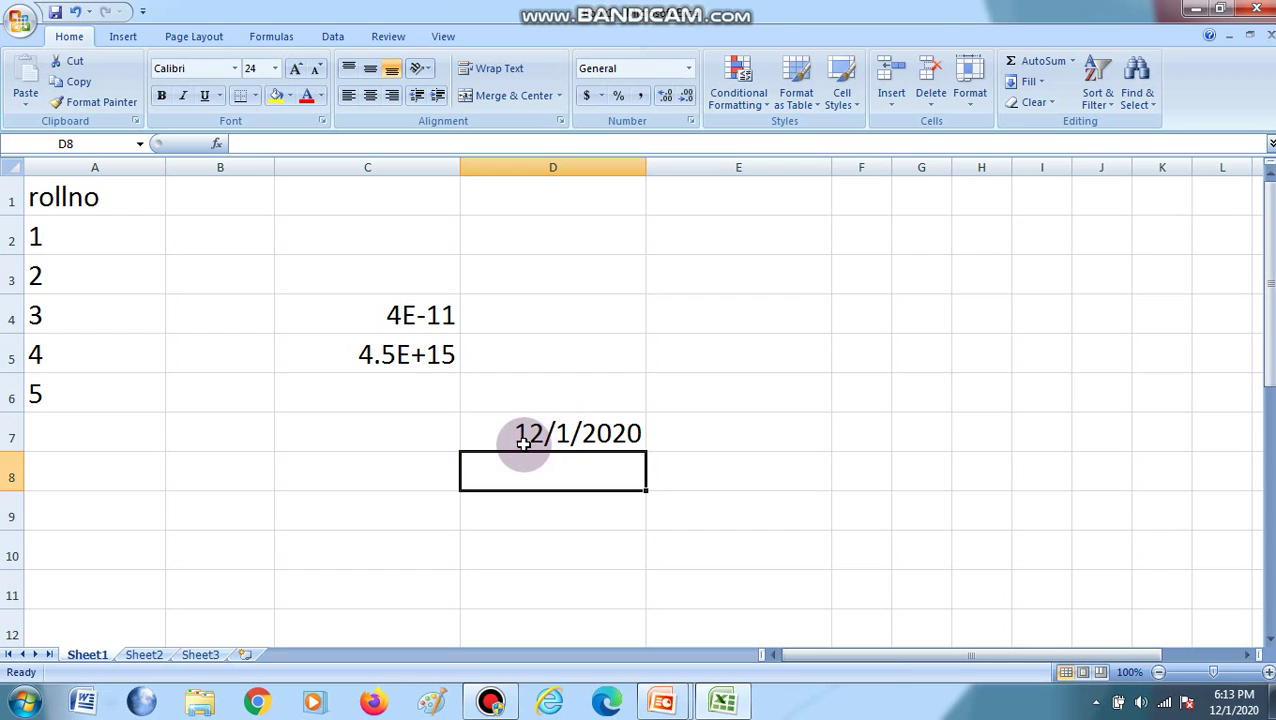
Format the date in cell D7 with the 14-Mar-01 date type.
{"action": "left_click", "coordinate": [606, 436]}
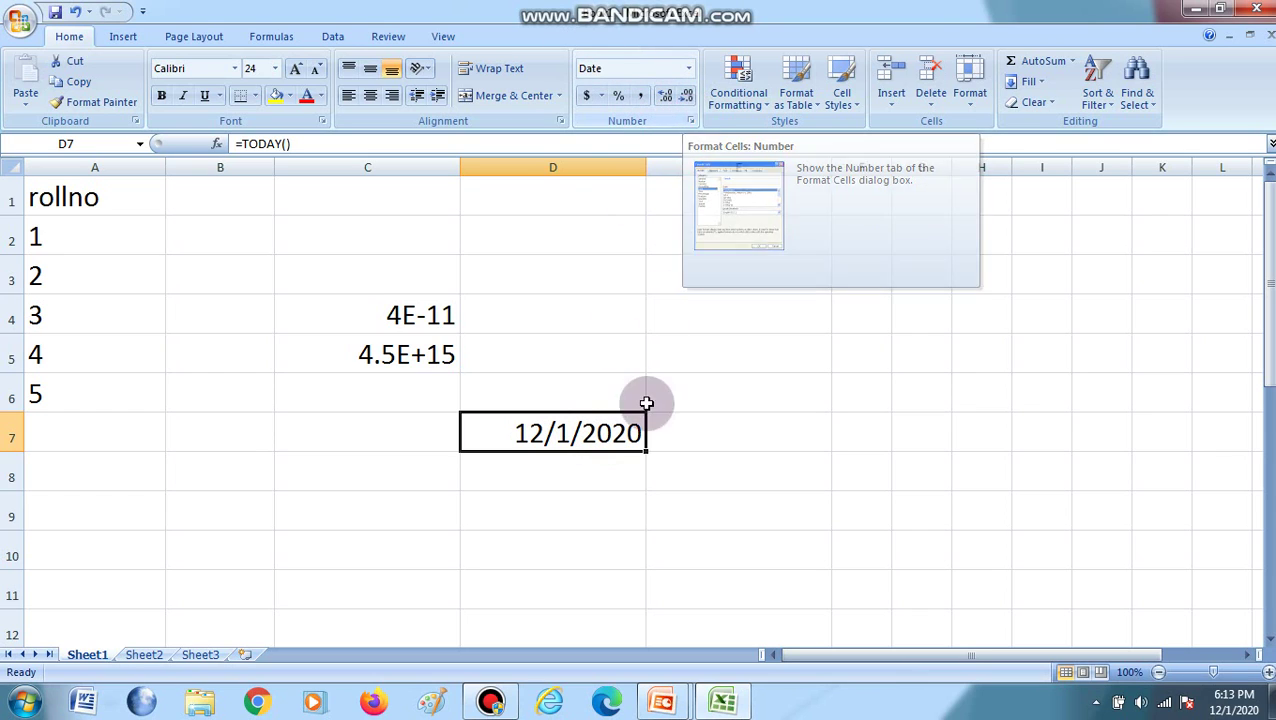
{"action": "right_click", "coordinate": [594, 425]}
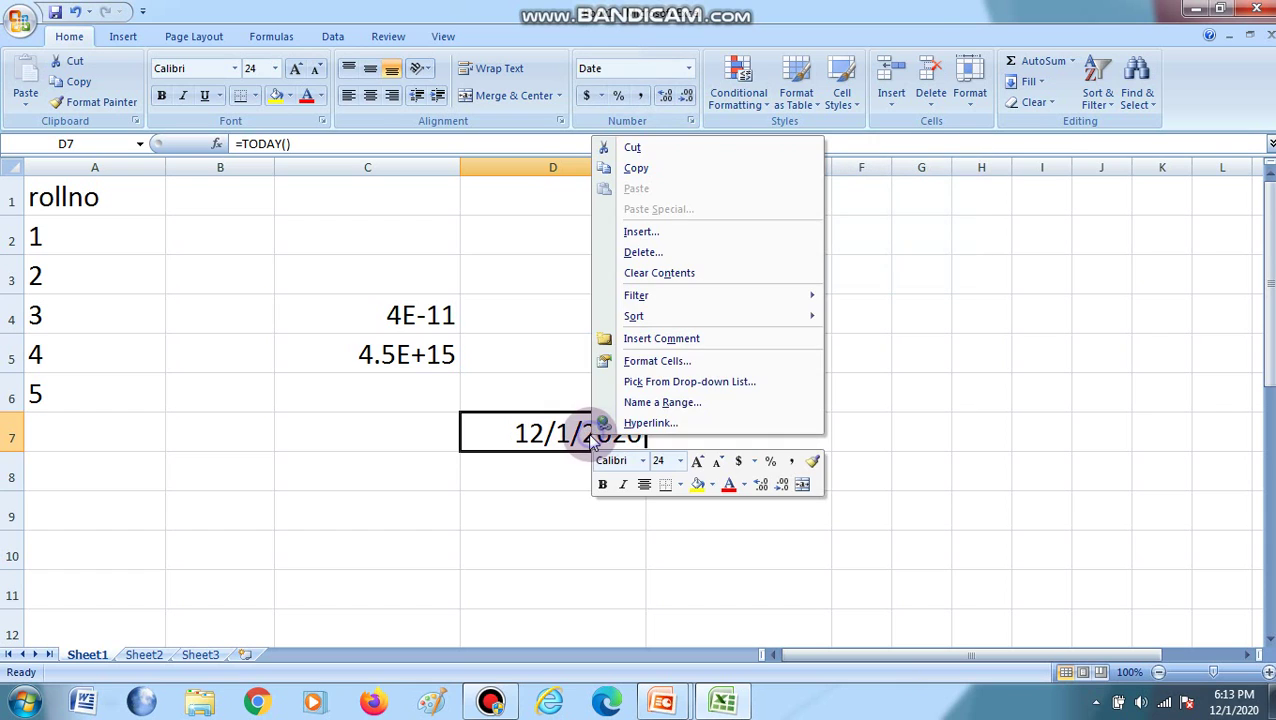
{"action": "left_click", "coordinate": [641, 368]}
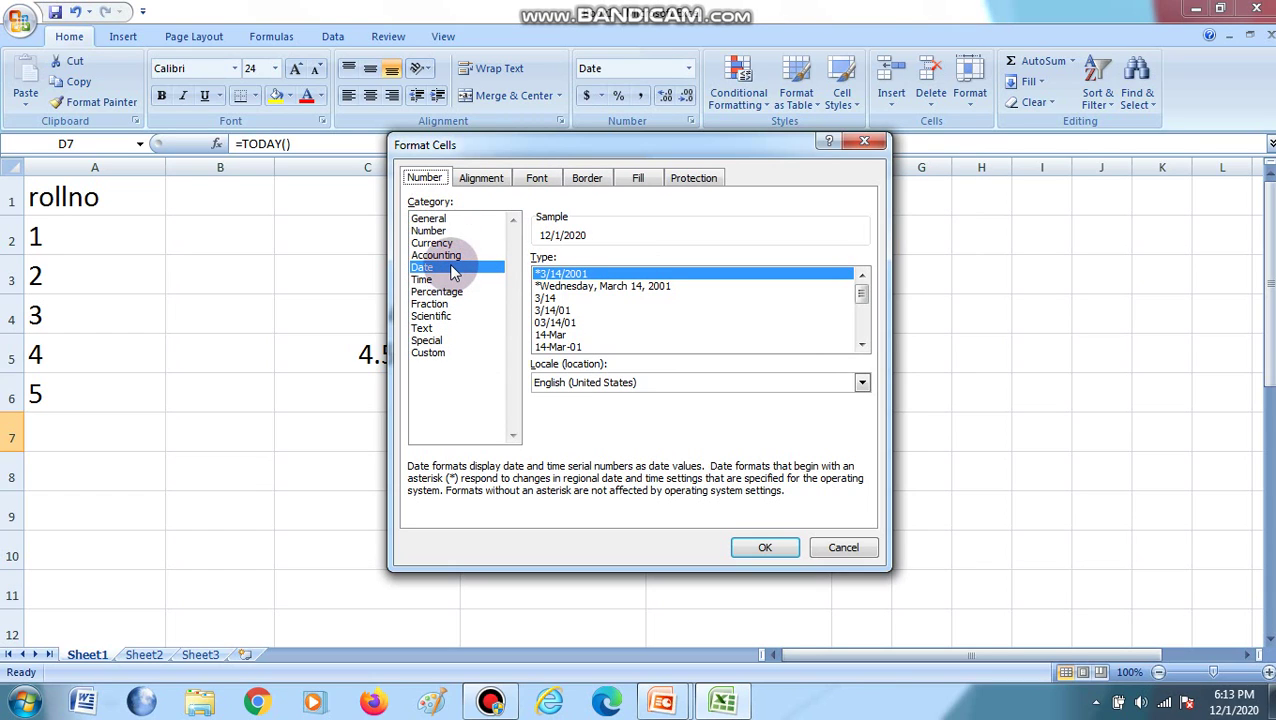
{"action": "left_click", "coordinate": [862, 296]}
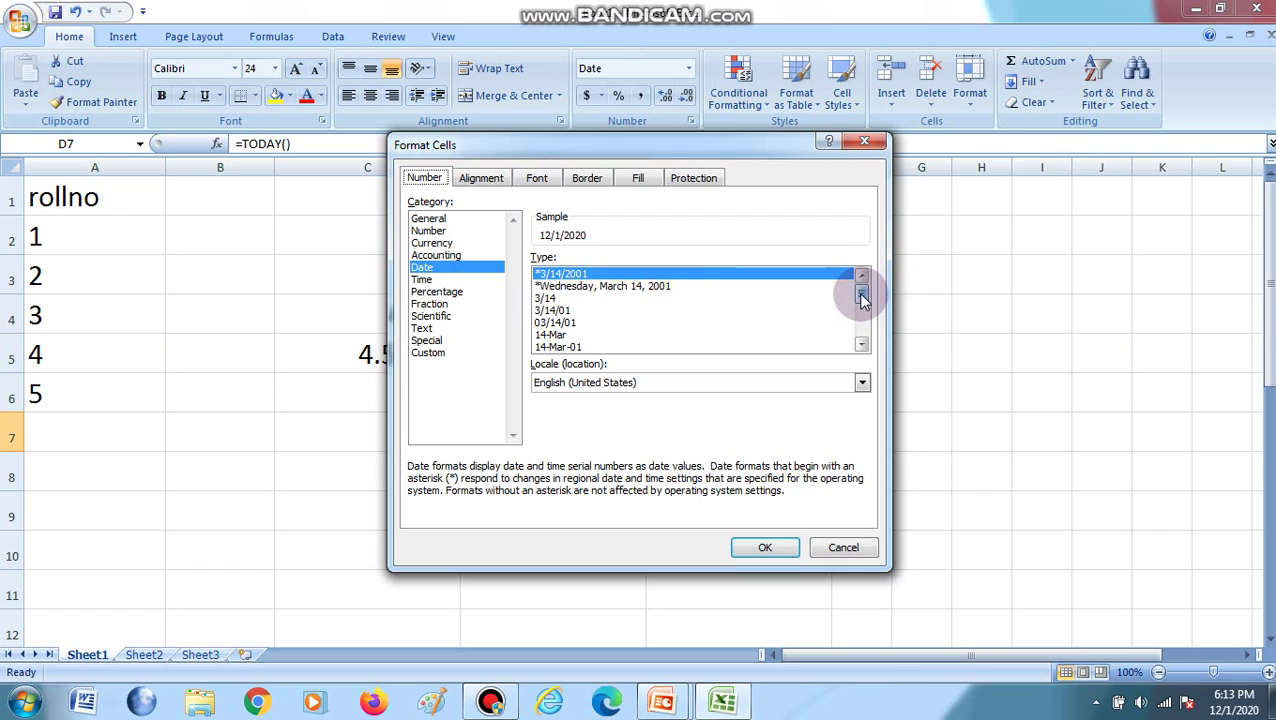
{"action": "mouse_move", "coordinate": [862, 300]}
{"action": "left_mouse_down"}
{"action": "mouse_move", "coordinate": [864, 318]}
{"action": "mouse_move", "coordinate": [860, 282]}
{"action": "left_mouse_up"}
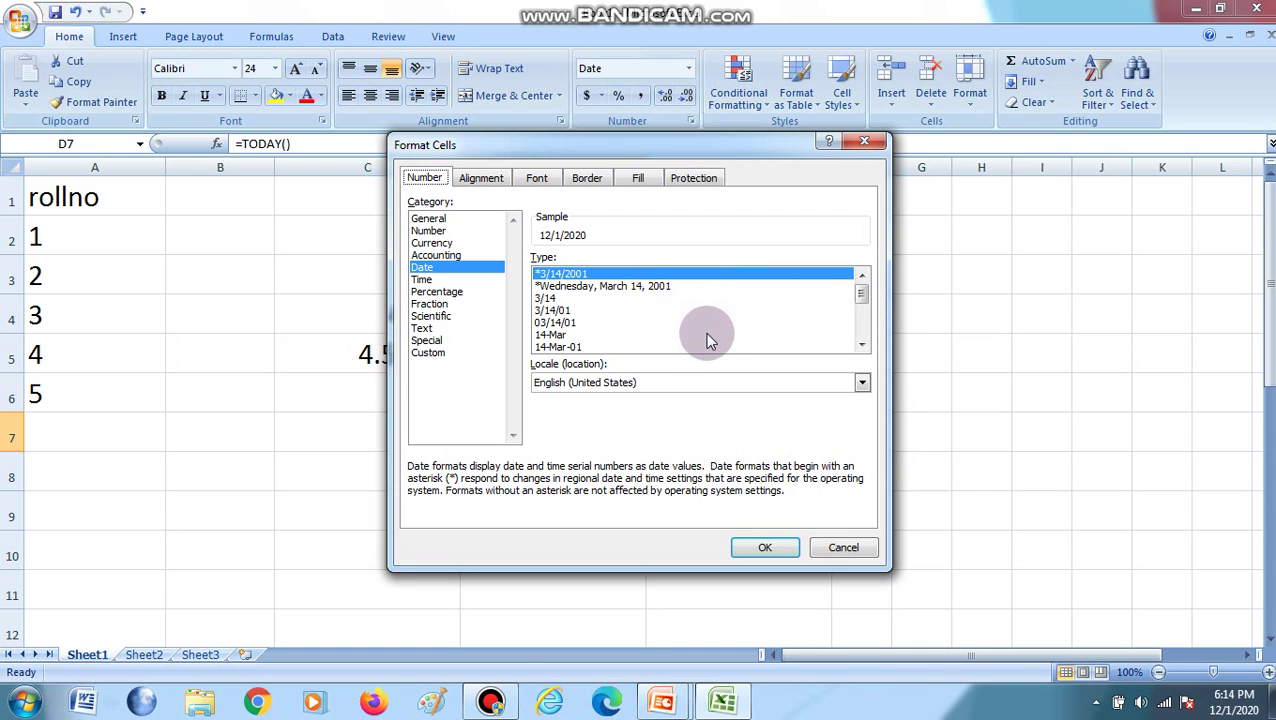
{"action": "left_click_drag", "start_coordinate": [862, 291], "coordinate": [859, 297]}
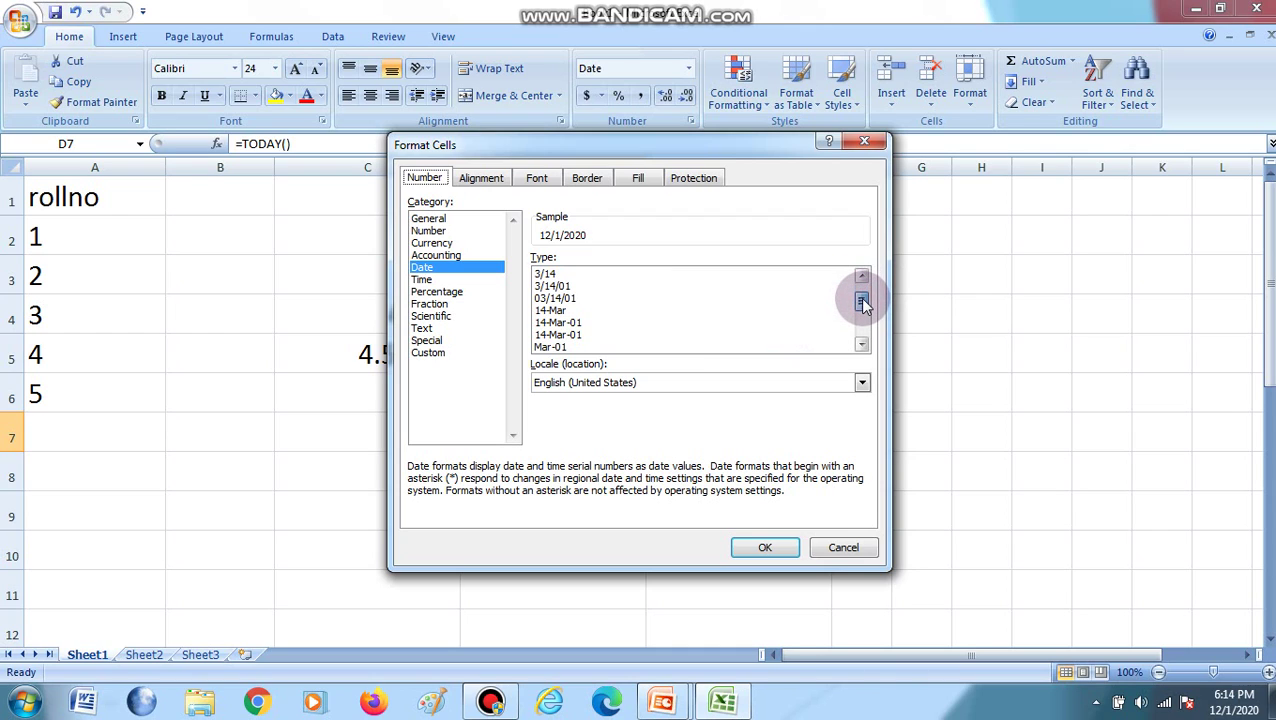
{"action": "left_click", "coordinate": [569, 325]}
{"action": "left_click", "coordinate": [765, 548]}
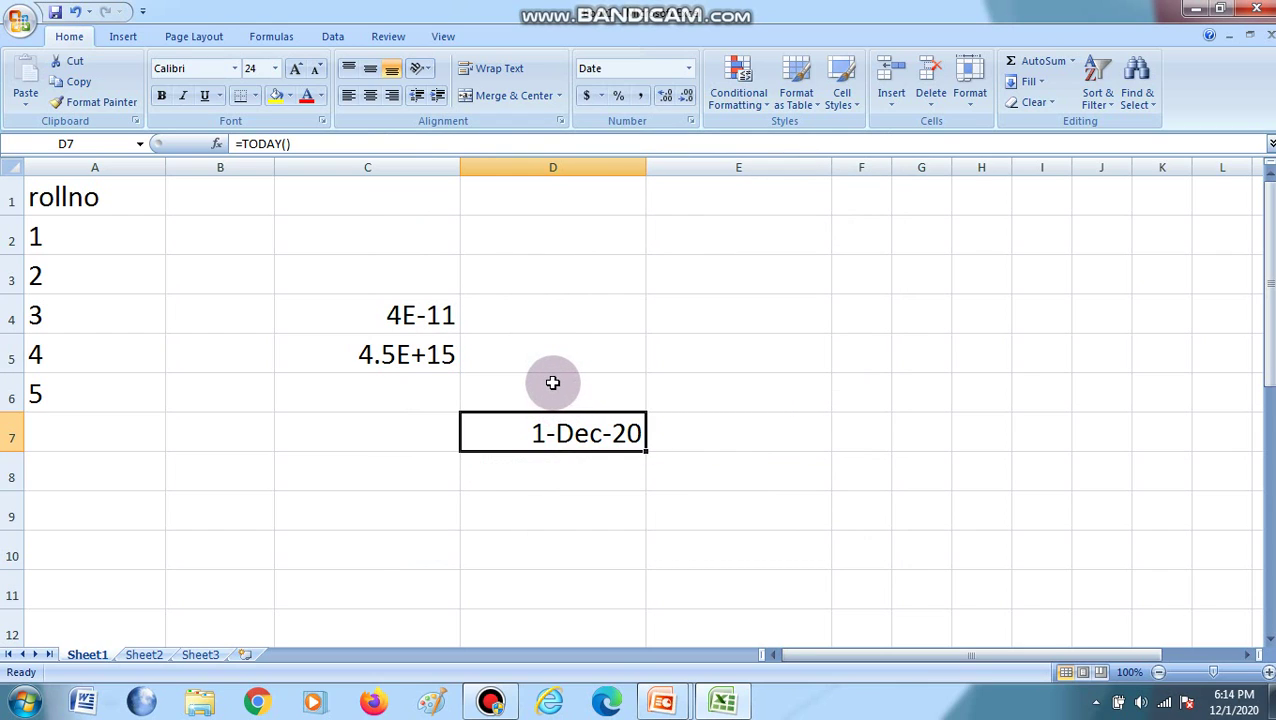
{"action": "left_click", "coordinate": [490, 700]}
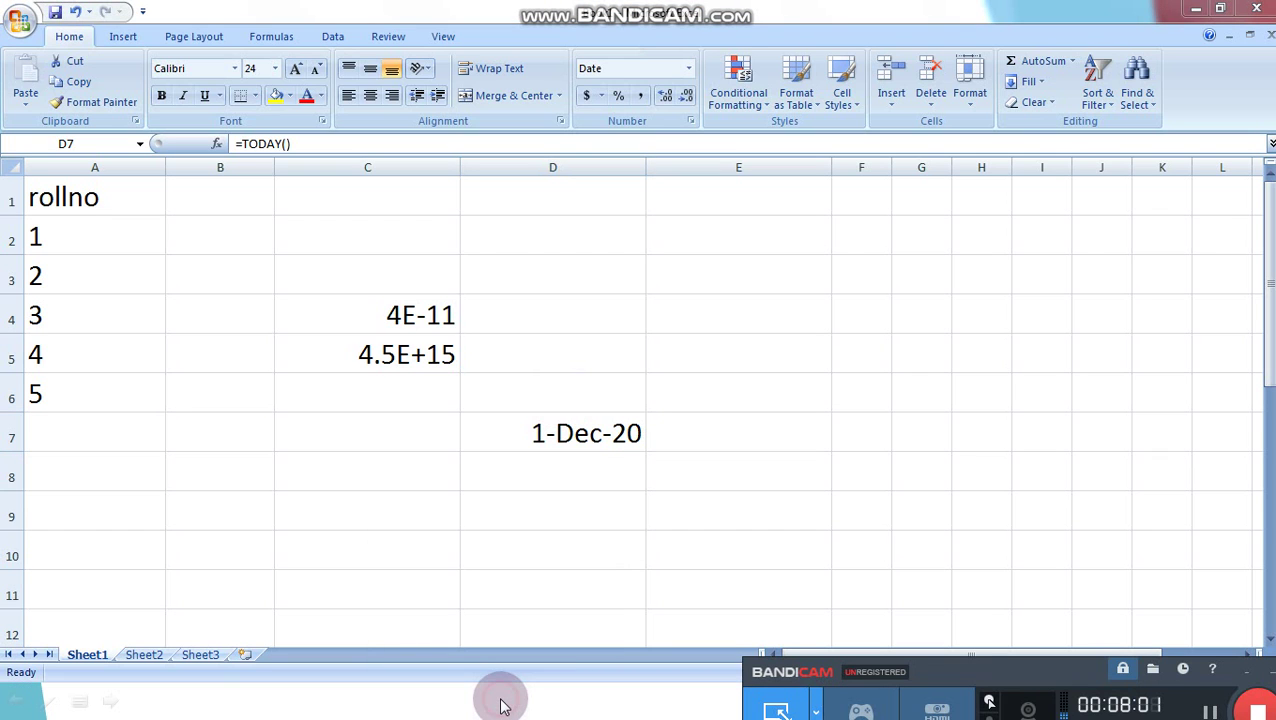
{"action": "left_click", "coordinate": [1258, 706]}
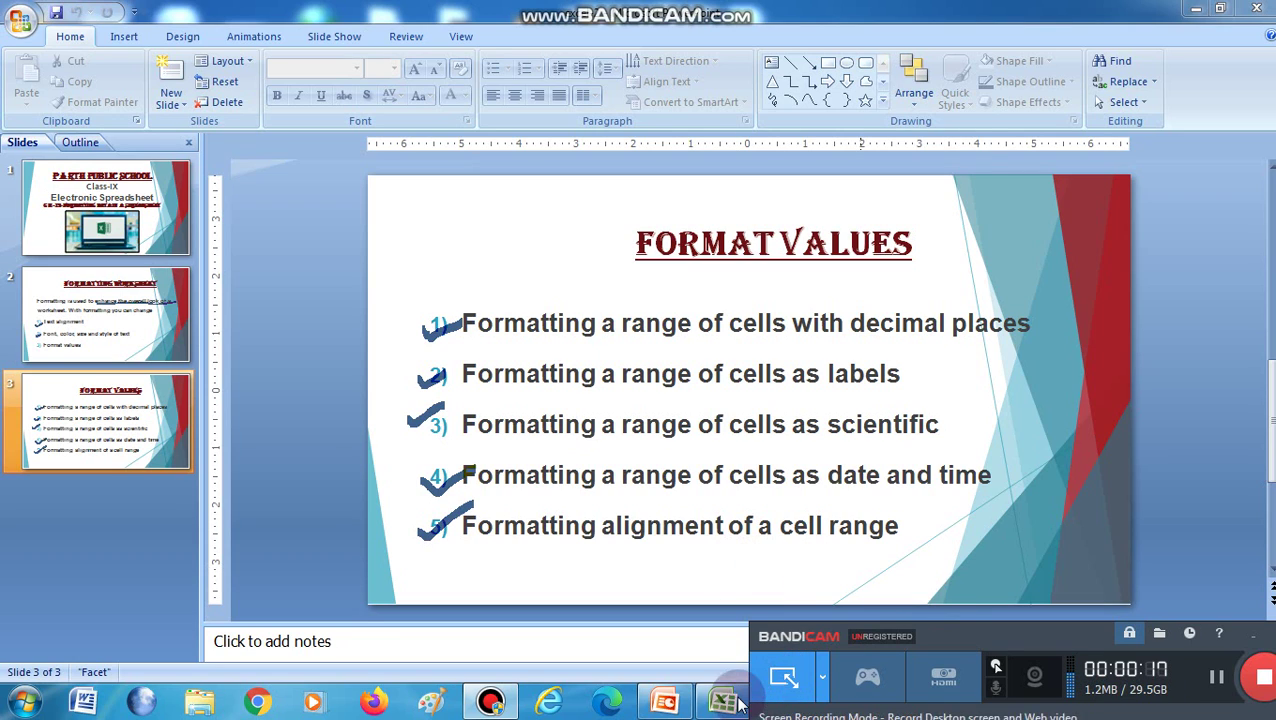
{"action": "left_click", "coordinate": [780, 678]}
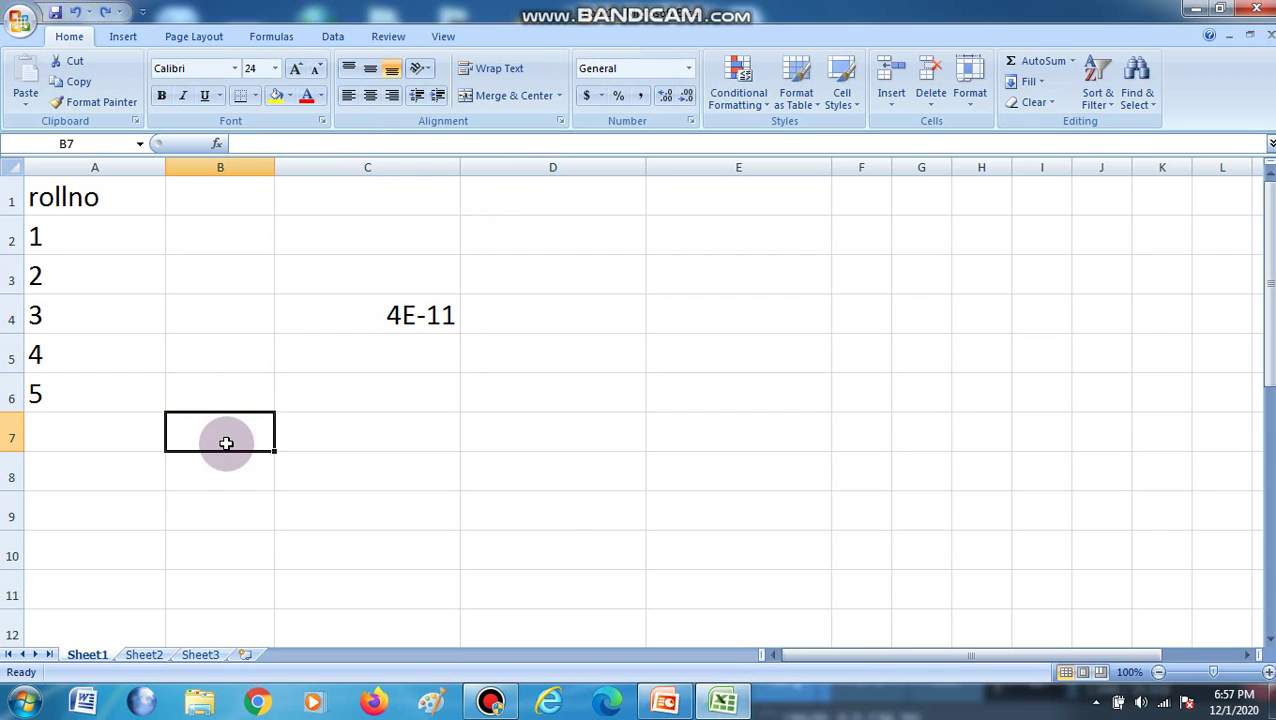
Set the row height of the roll number cells A2:A6 to 60.
{"action": "left_click", "coordinate": [87, 225]}
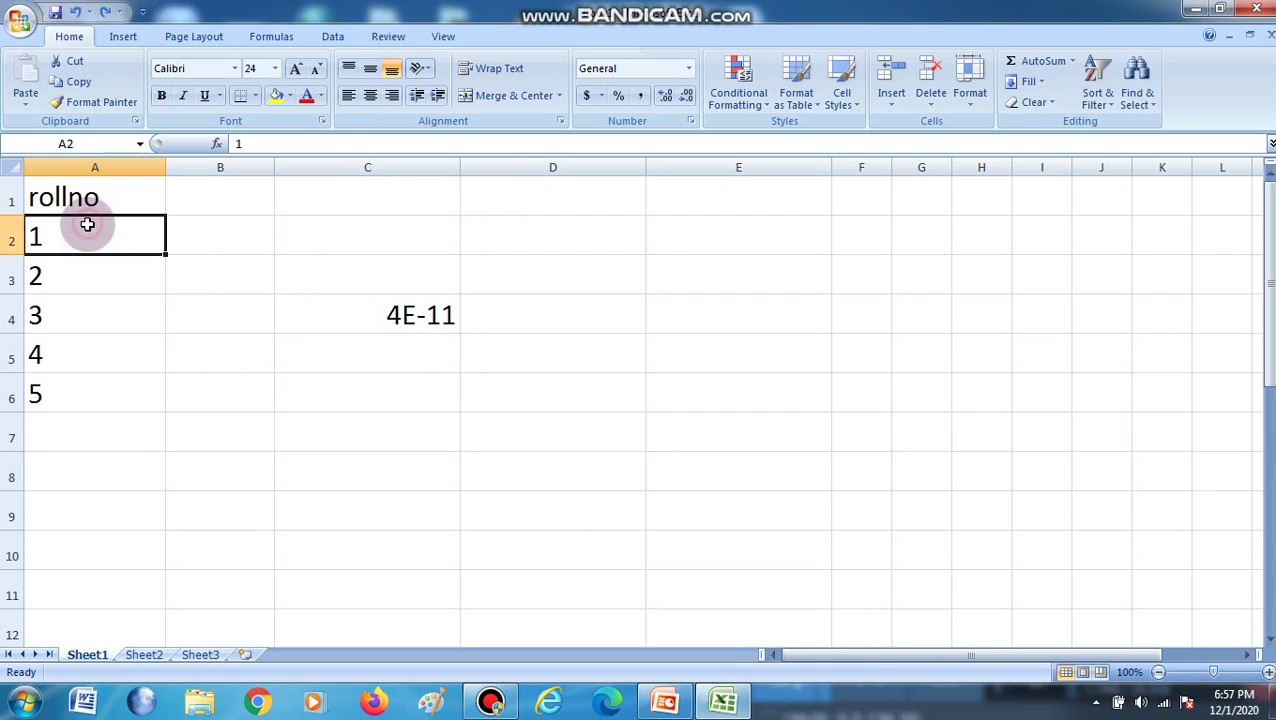
{"action": "left_click_drag", "start_coordinate": [87, 225], "coordinate": [94, 387]}
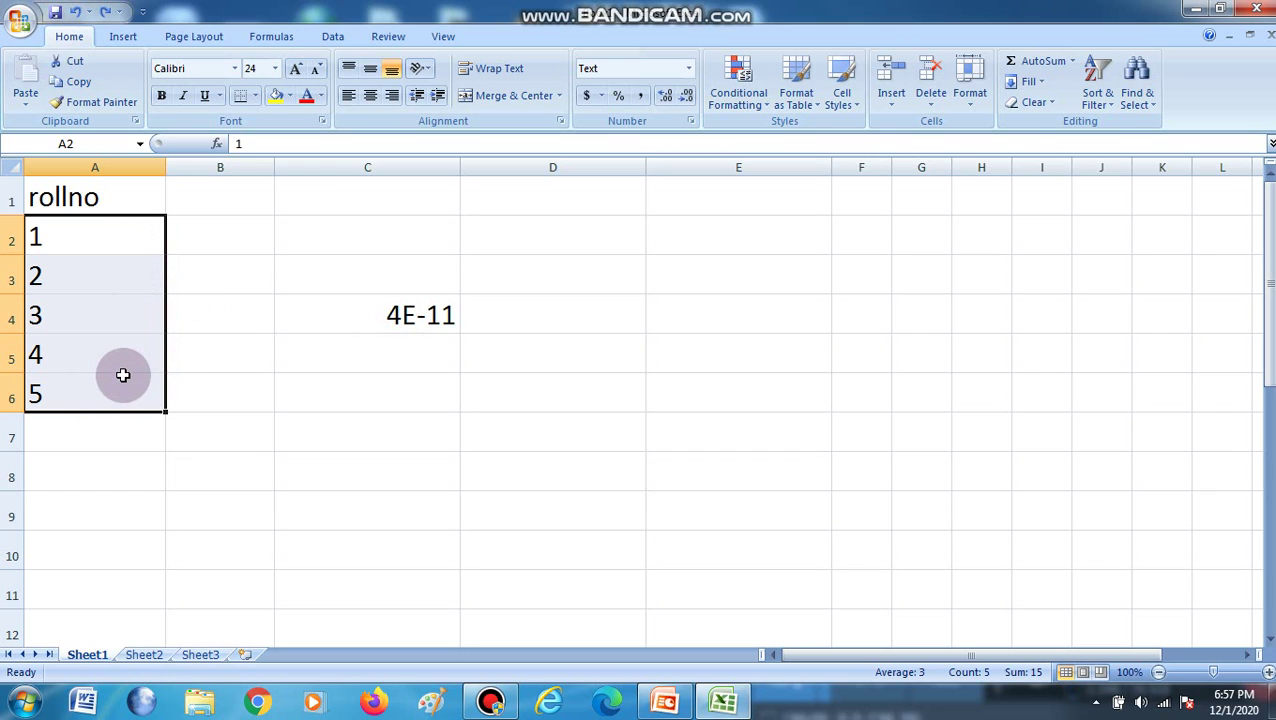
{"action": "left_click", "coordinate": [968, 105]}
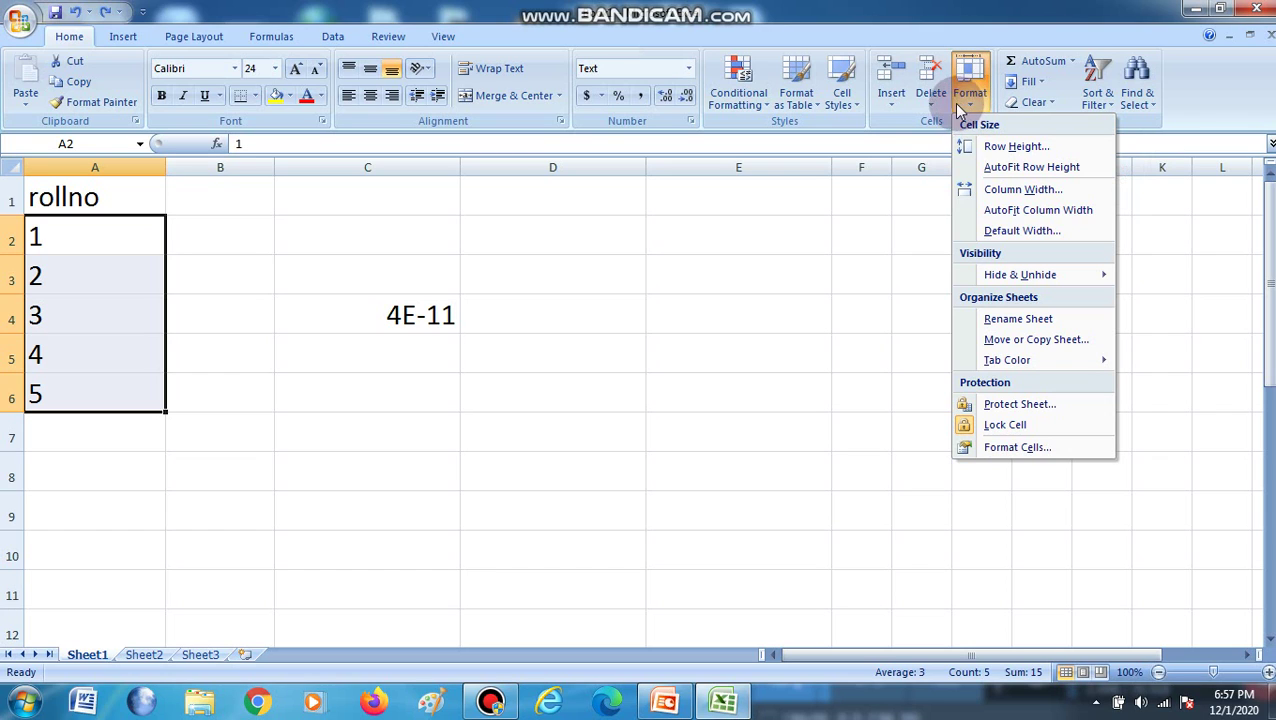
{"action": "left_click", "coordinate": [1016, 148]}
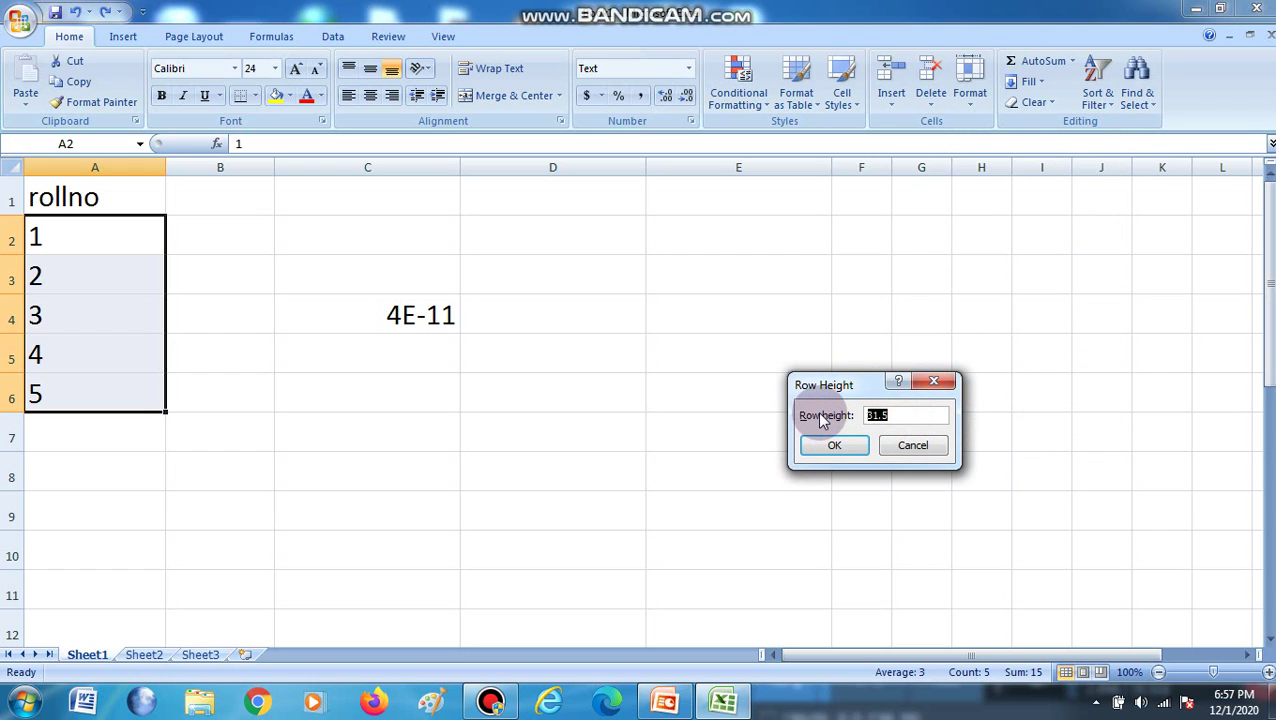
{"action": "type", "text": "60"}
{"action": "left_click", "coordinate": [834, 447]}
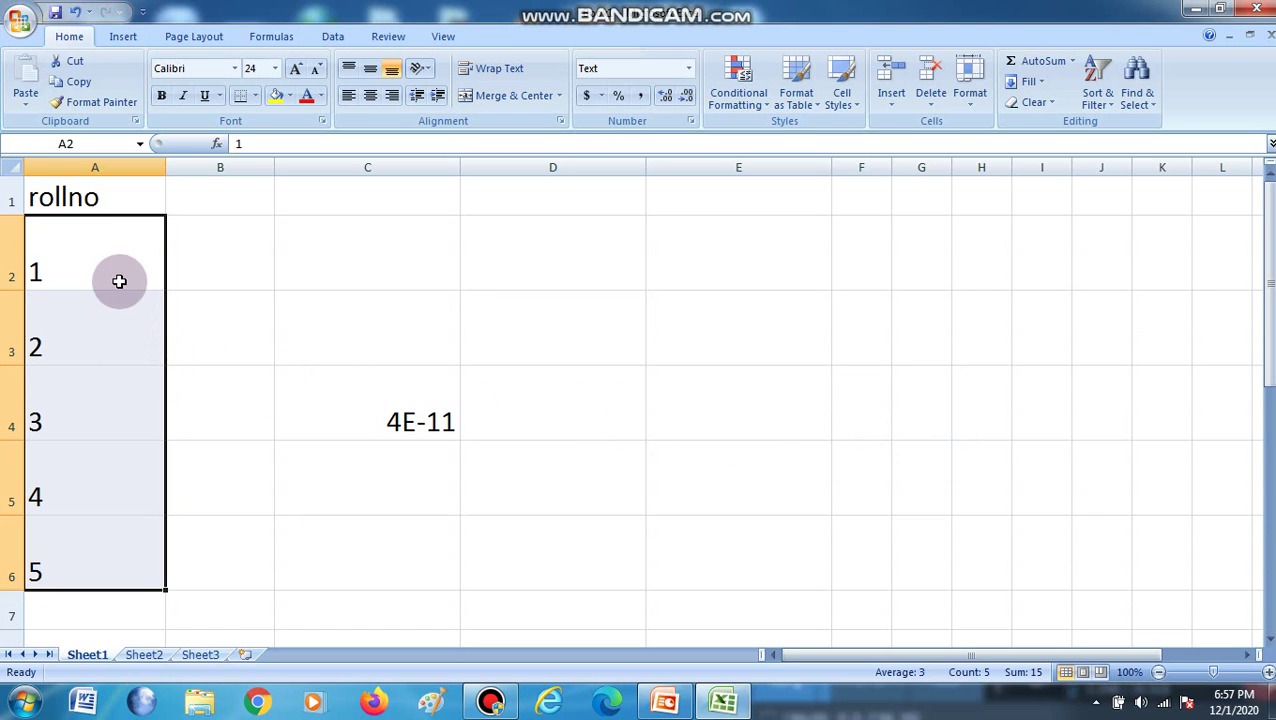
Set the horizontal text alignment of the roll number cells A2:A6 to Center.
{"action": "left_click_drag", "start_coordinate": [119, 281], "coordinate": [131, 543]}
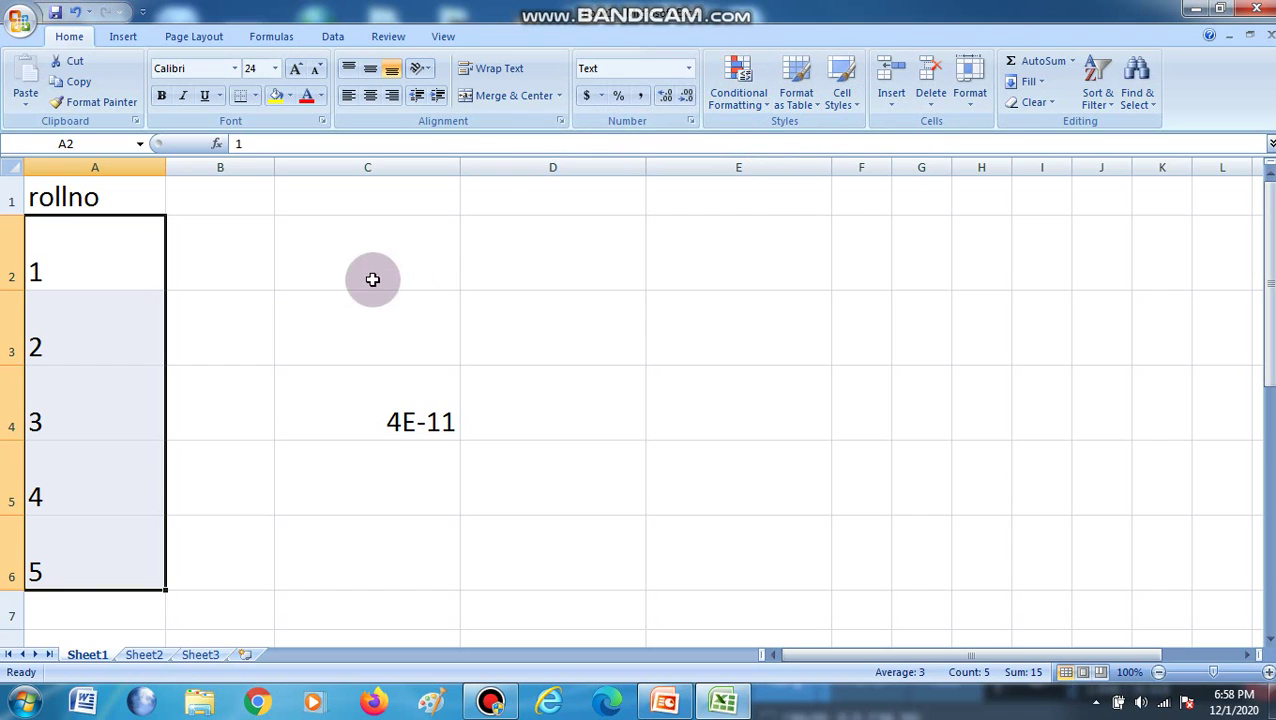
{"action": "right_click", "coordinate": [127, 398]}
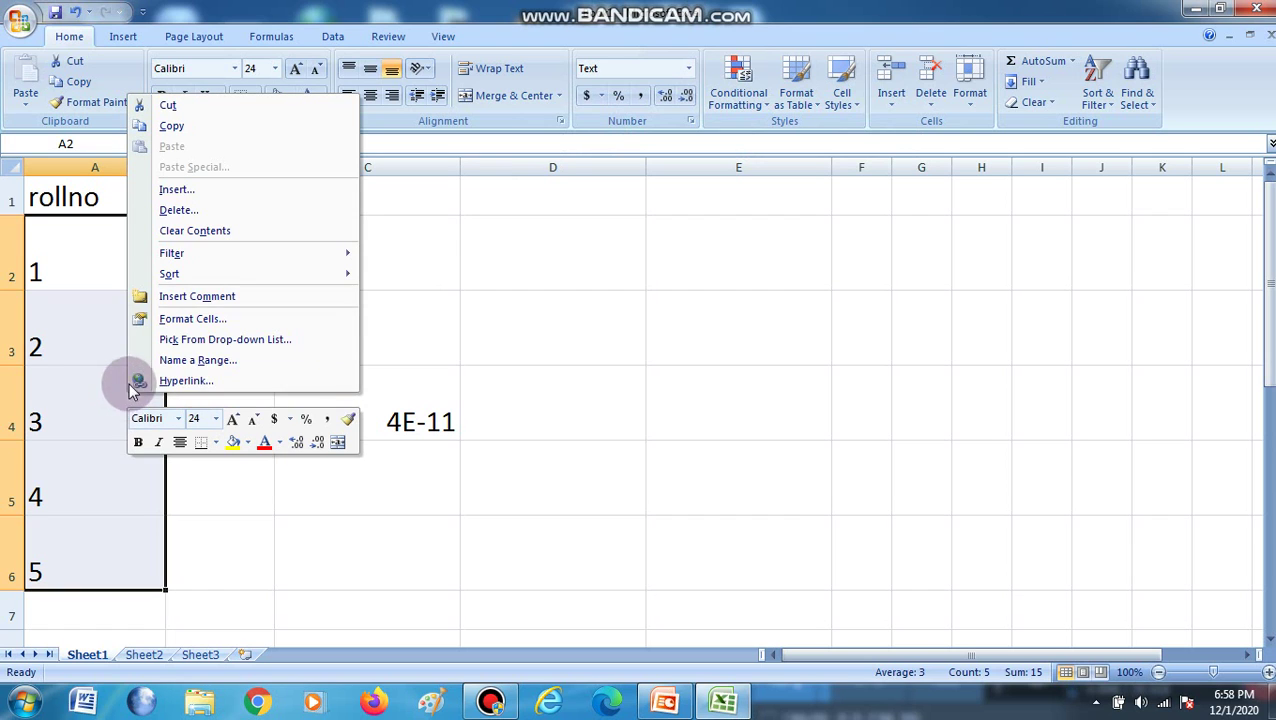
{"action": "left_click", "coordinate": [202, 318]}
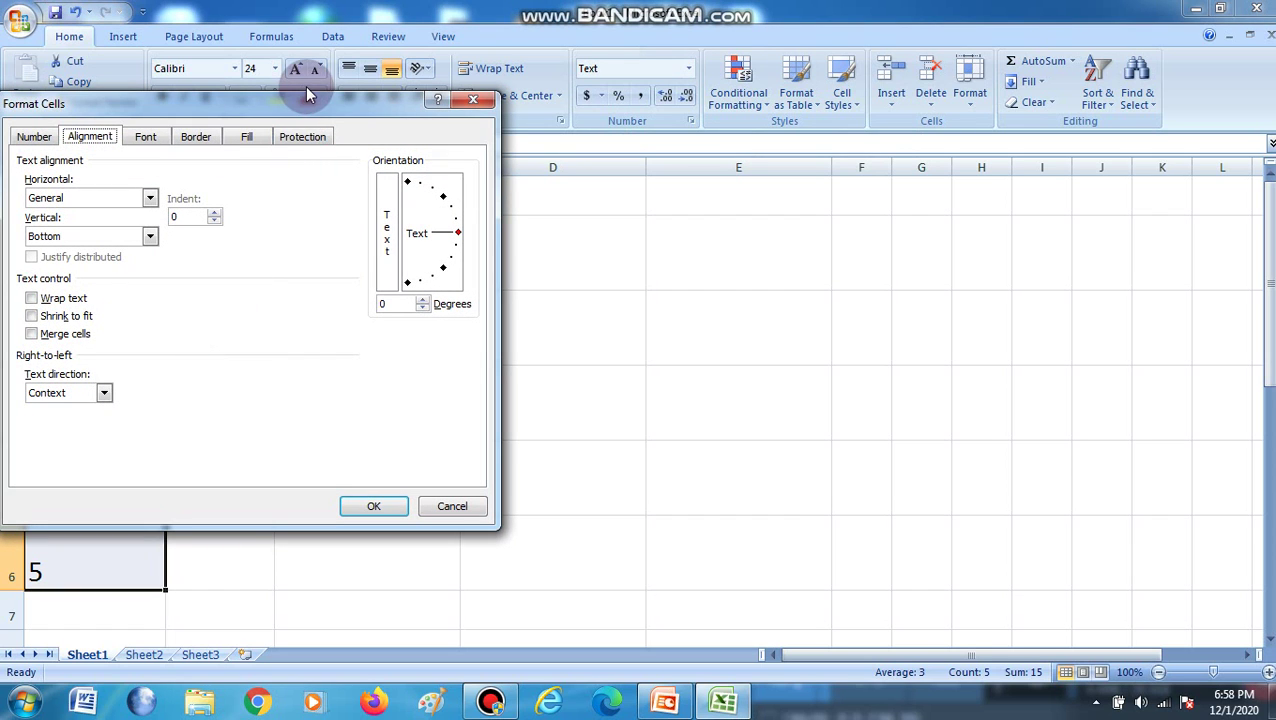
{"action": "left_click_drag", "start_coordinate": [315, 105], "coordinate": [783, 173]}
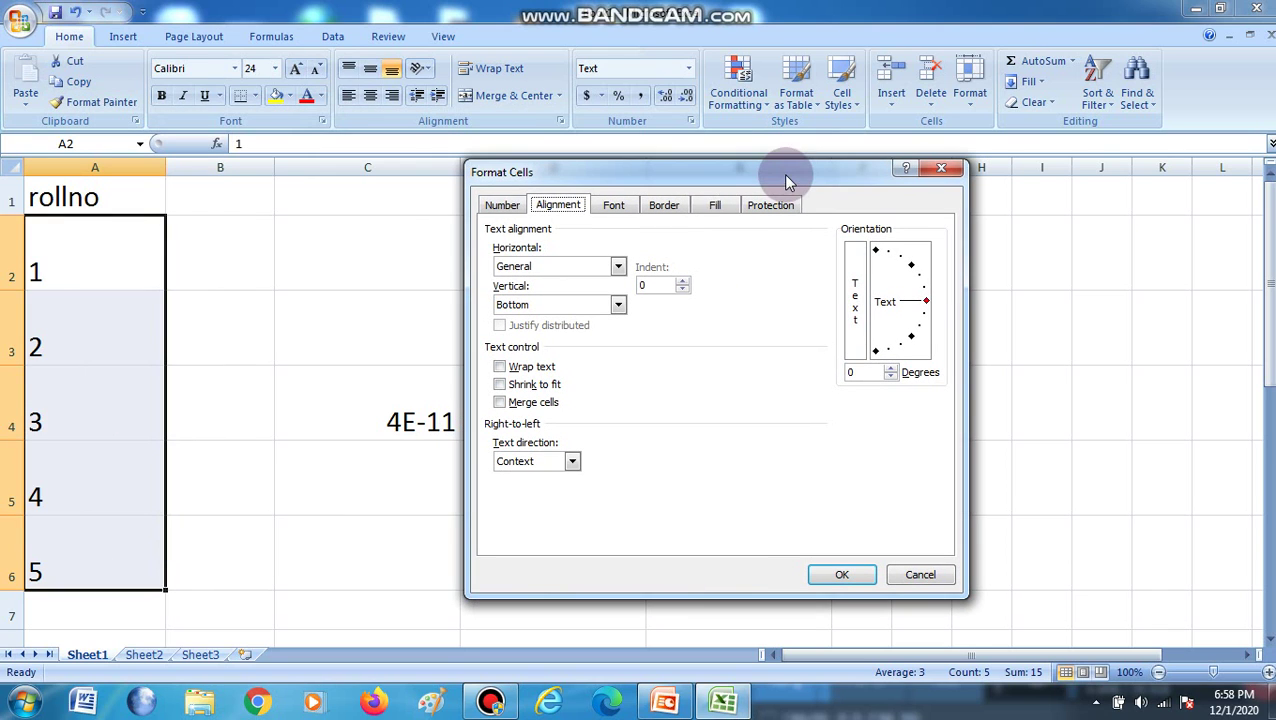
{"action": "left_click", "coordinate": [503, 206]}
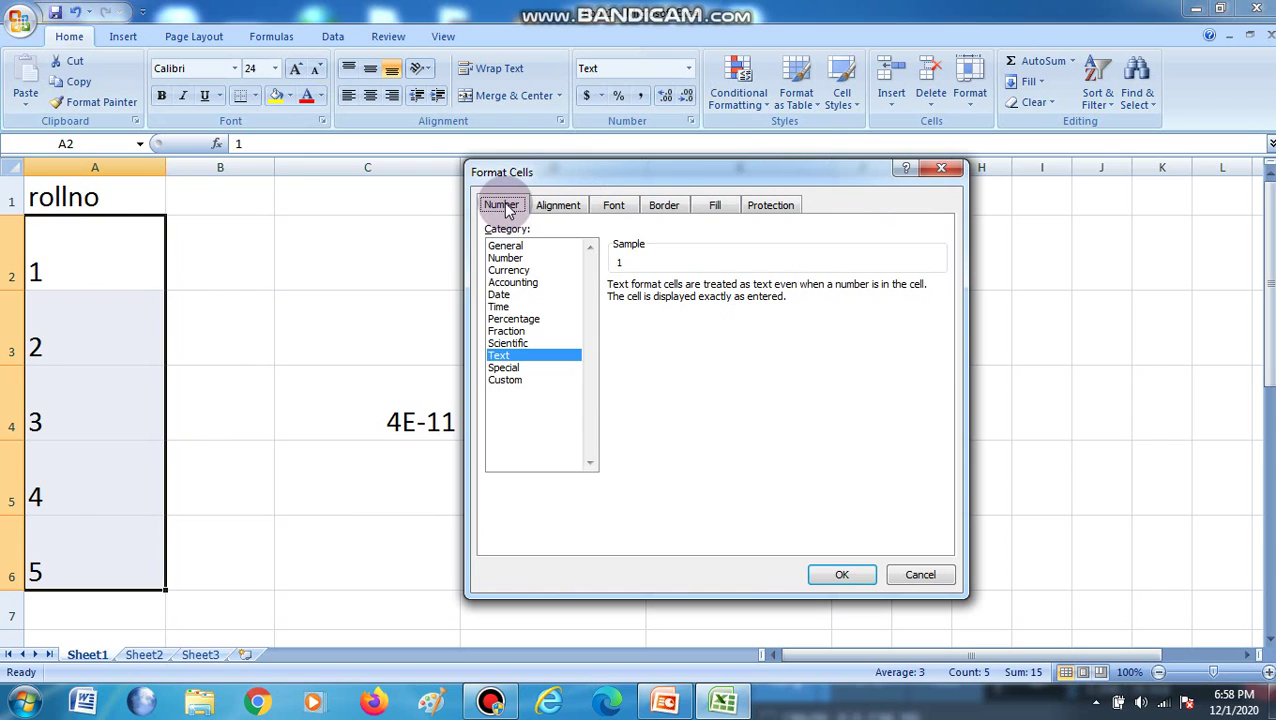
{"action": "left_click", "coordinate": [558, 206]}
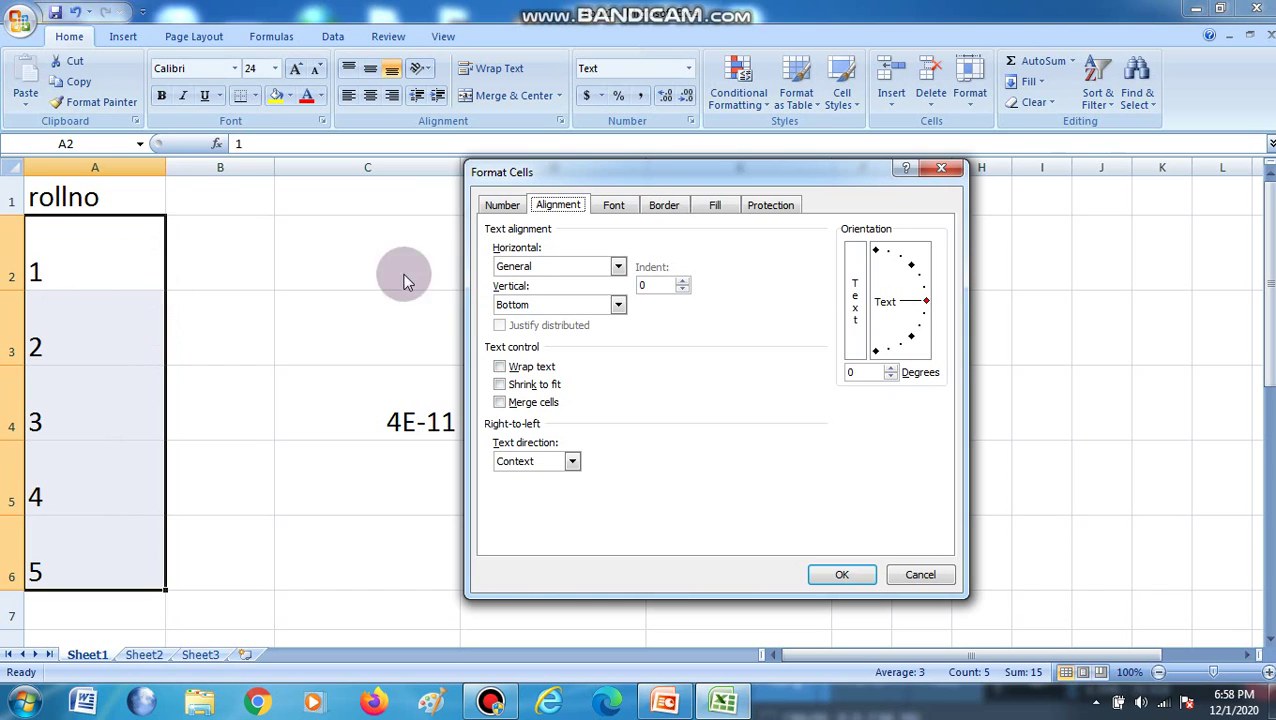
{"action": "left_click", "coordinate": [618, 267]}
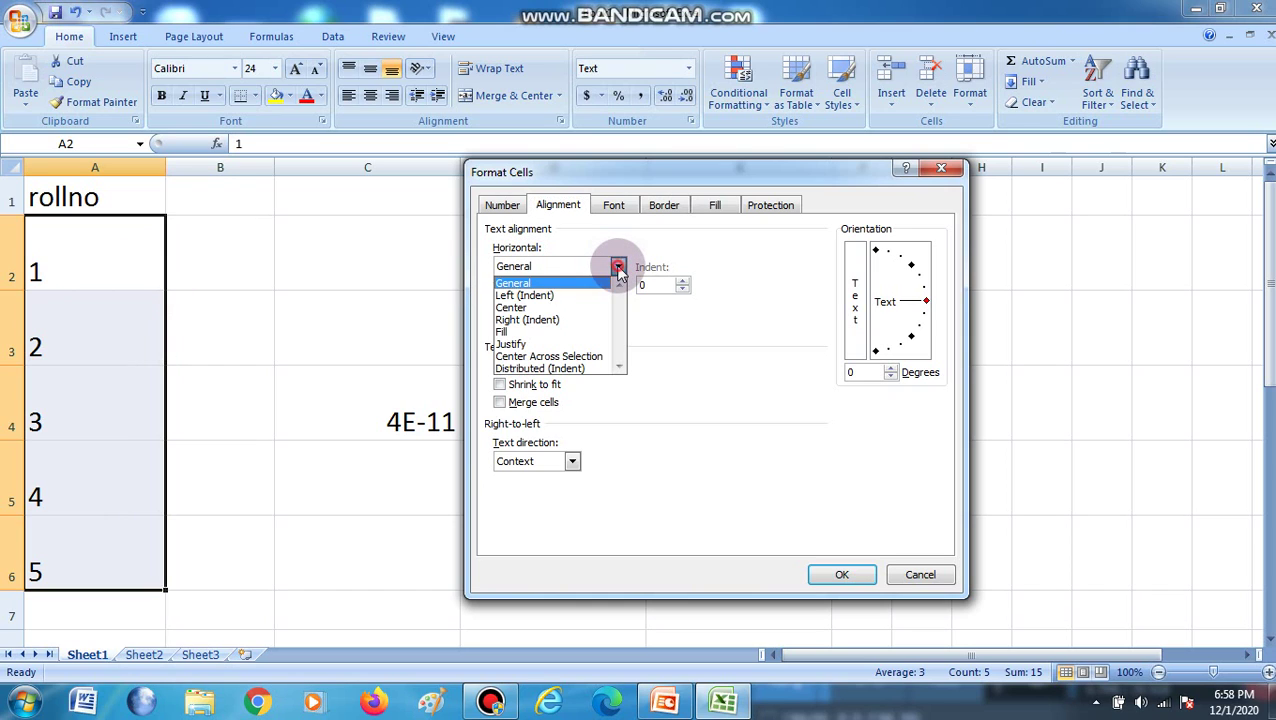
{"action": "left_click", "coordinate": [511, 309]}
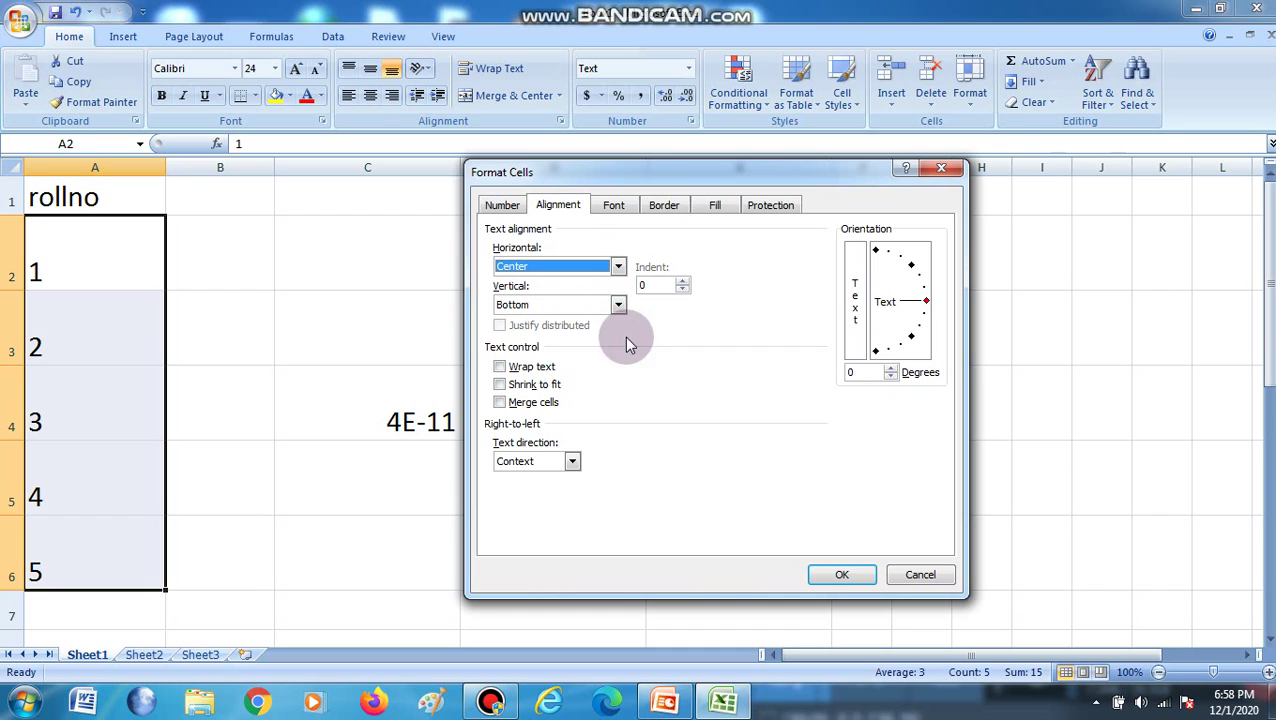
{"action": "left_click", "coordinate": [842, 574]}
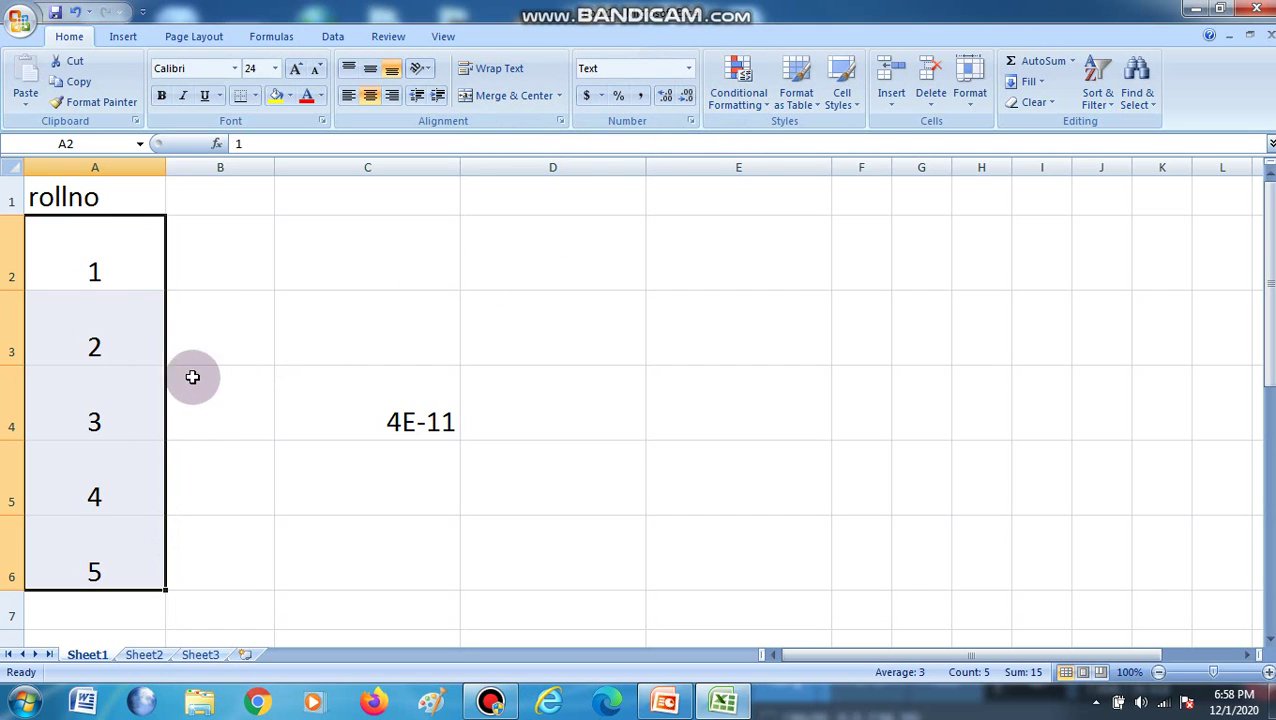
Set the vertical text alignment of the roll number cells A2:A6 to Top.
{"action": "right_click", "coordinate": [160, 386]}
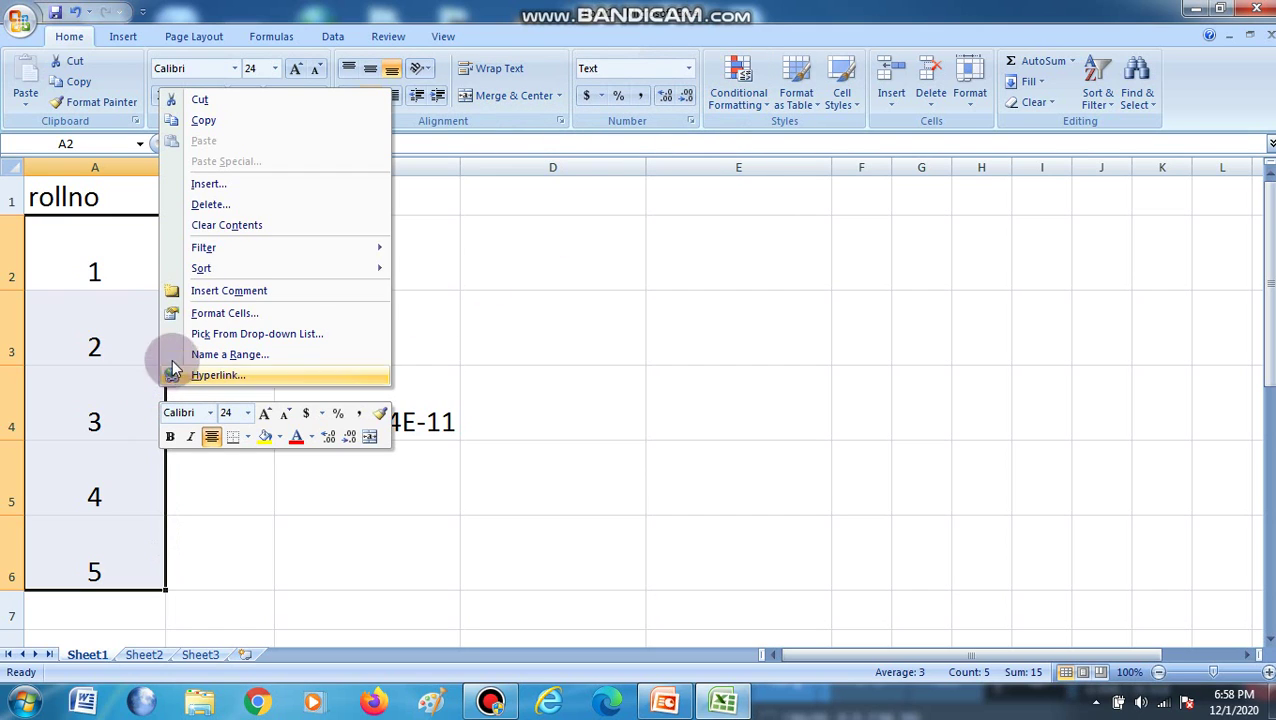
{"action": "left_click", "coordinate": [248, 313]}
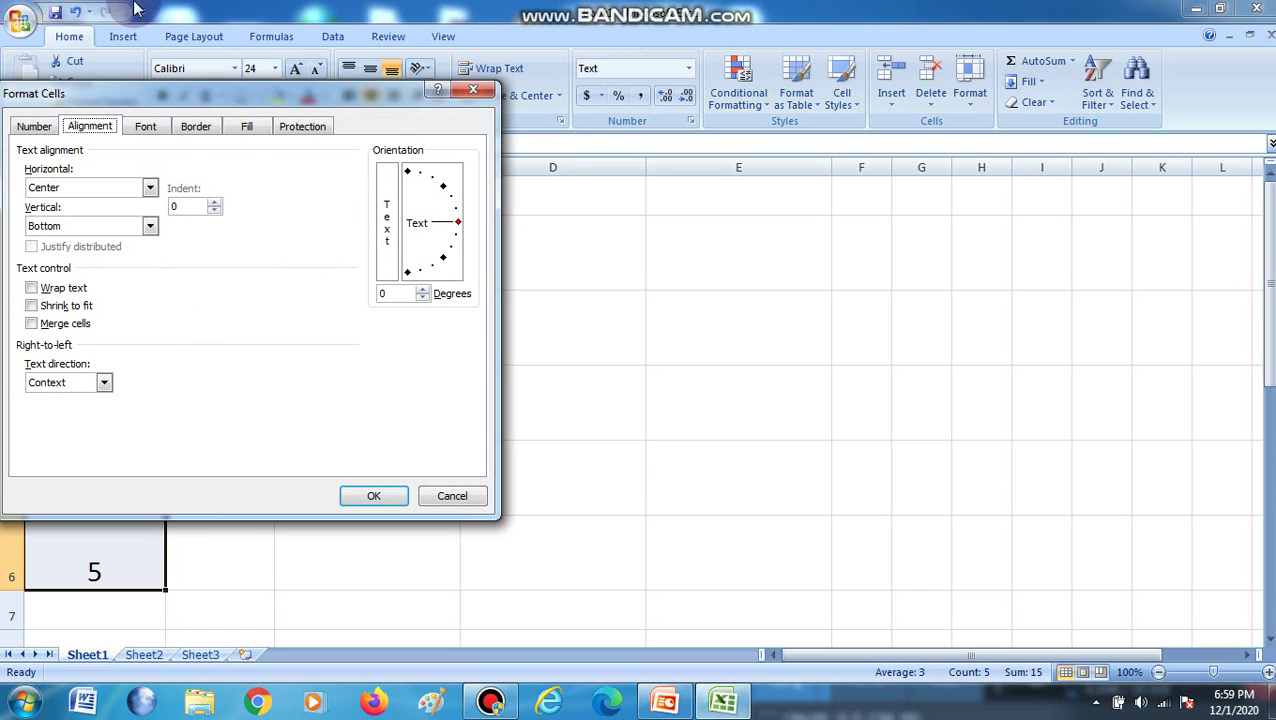
{"action": "left_click", "coordinate": [149, 226]}
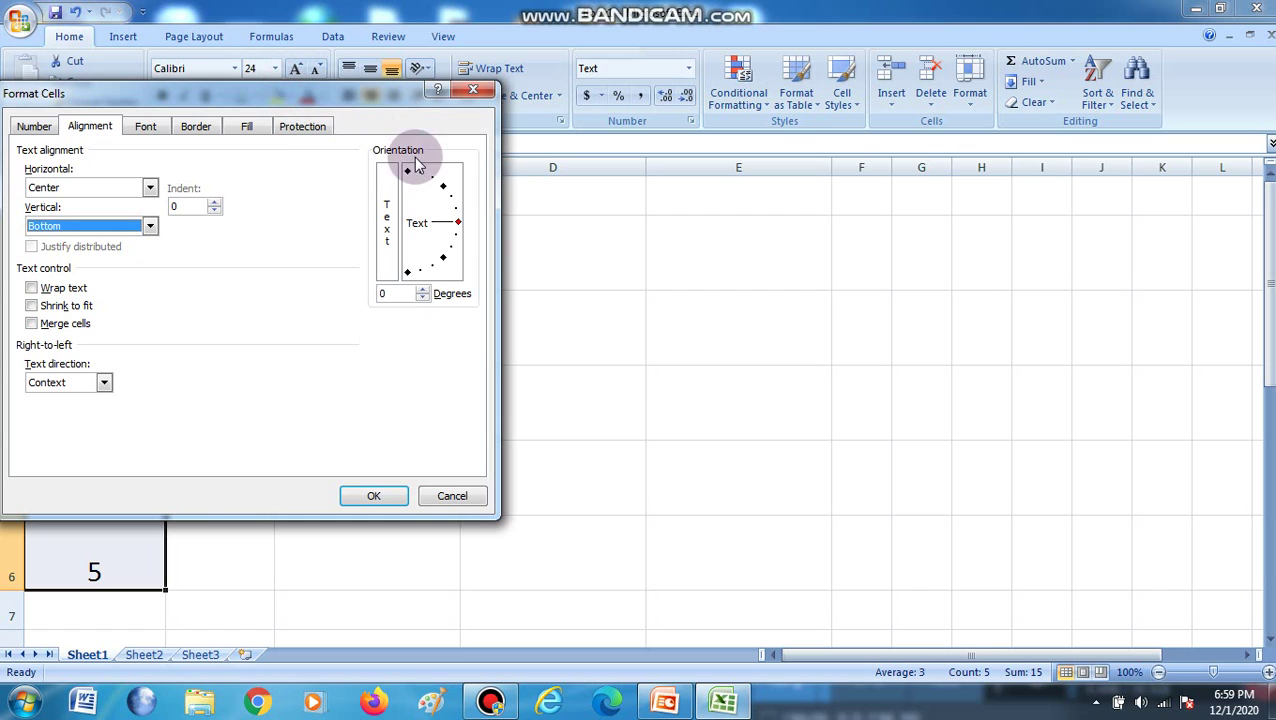
{"action": "left_click_drag", "start_coordinate": [345, 91], "coordinate": [769, 323]}
{"action": "left_click_drag", "start_coordinate": [822, 365], "coordinate": [817, 364]}
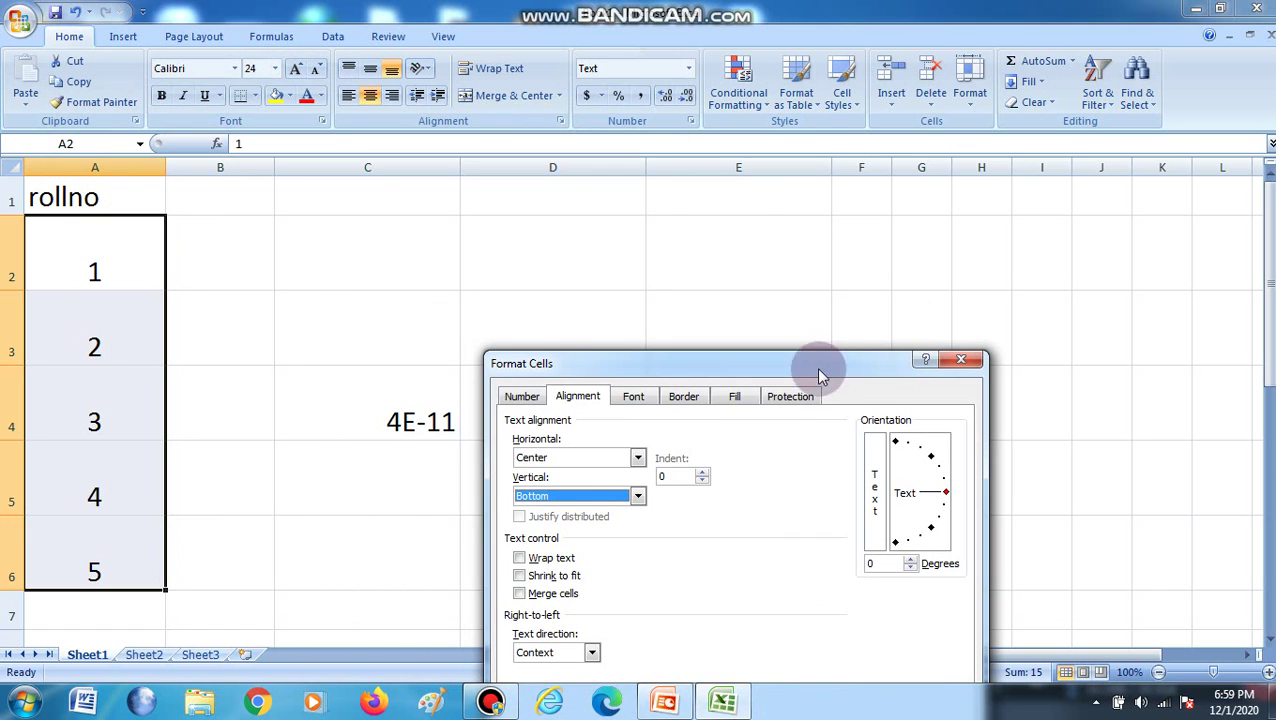
{"action": "left_click", "coordinate": [637, 497]}
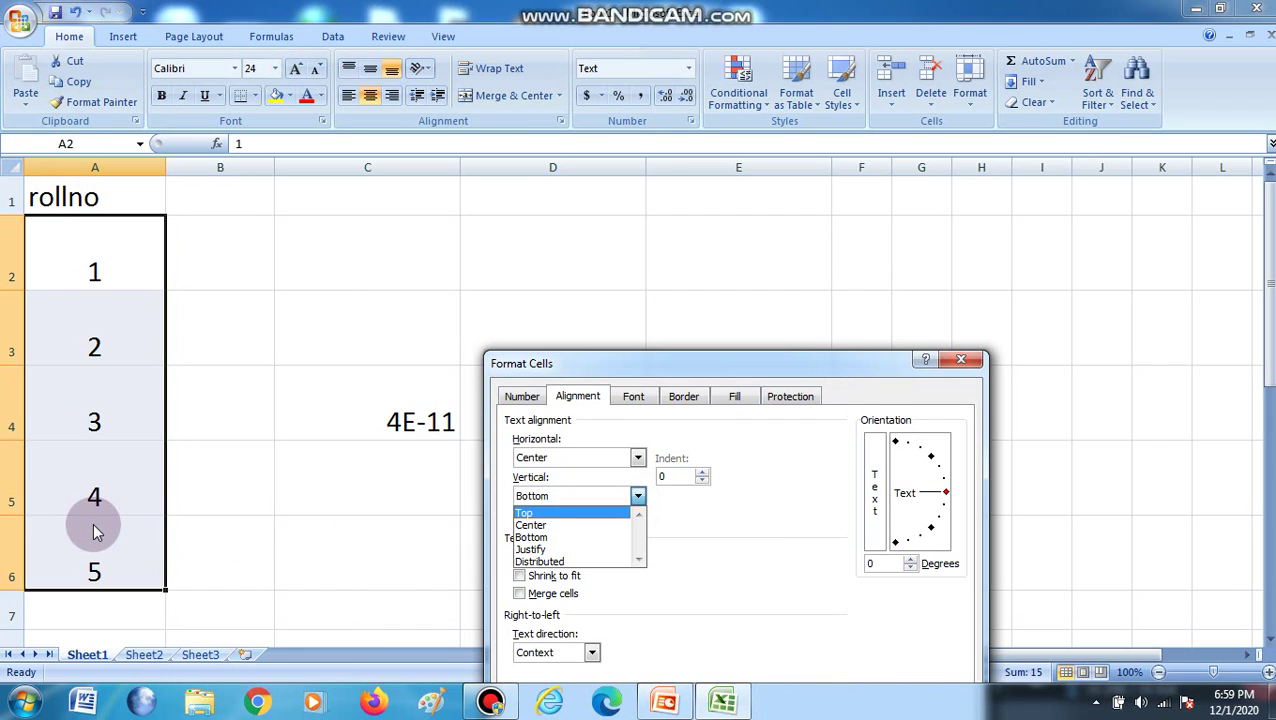
{"action": "left_click", "coordinate": [527, 513]}
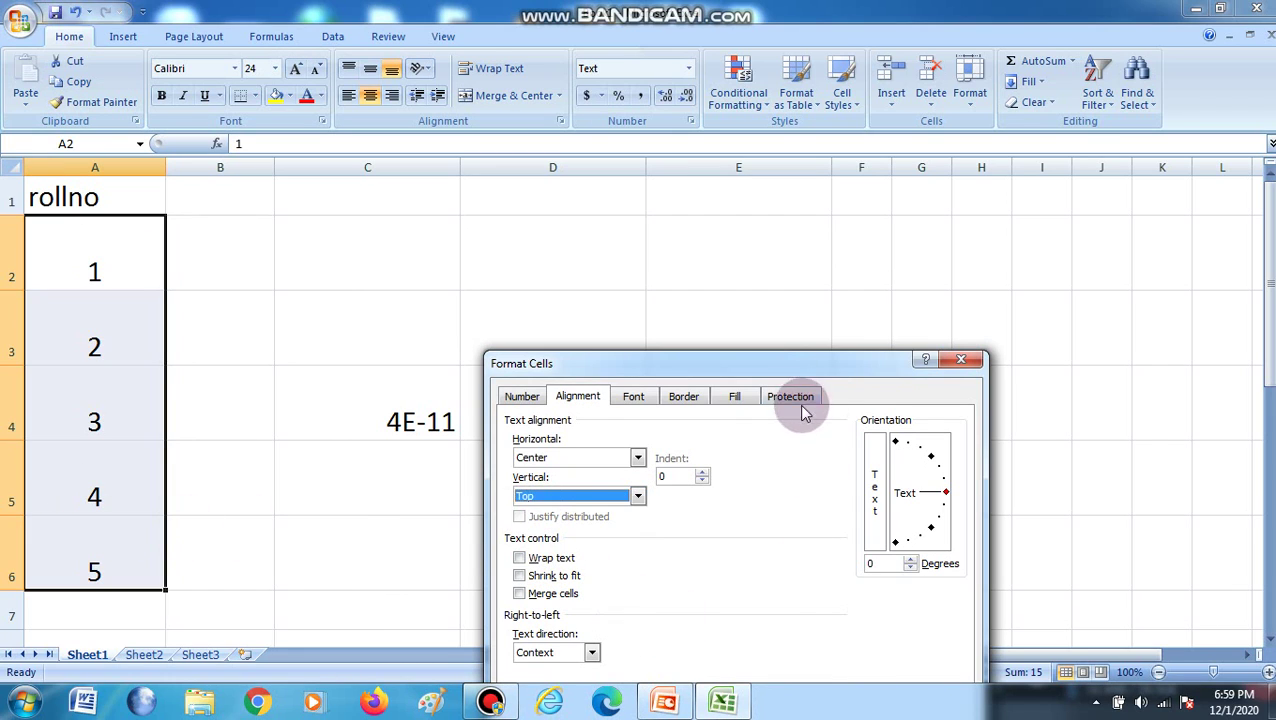
{"action": "left_click_drag", "start_coordinate": [825, 363], "coordinate": [840, 277]}
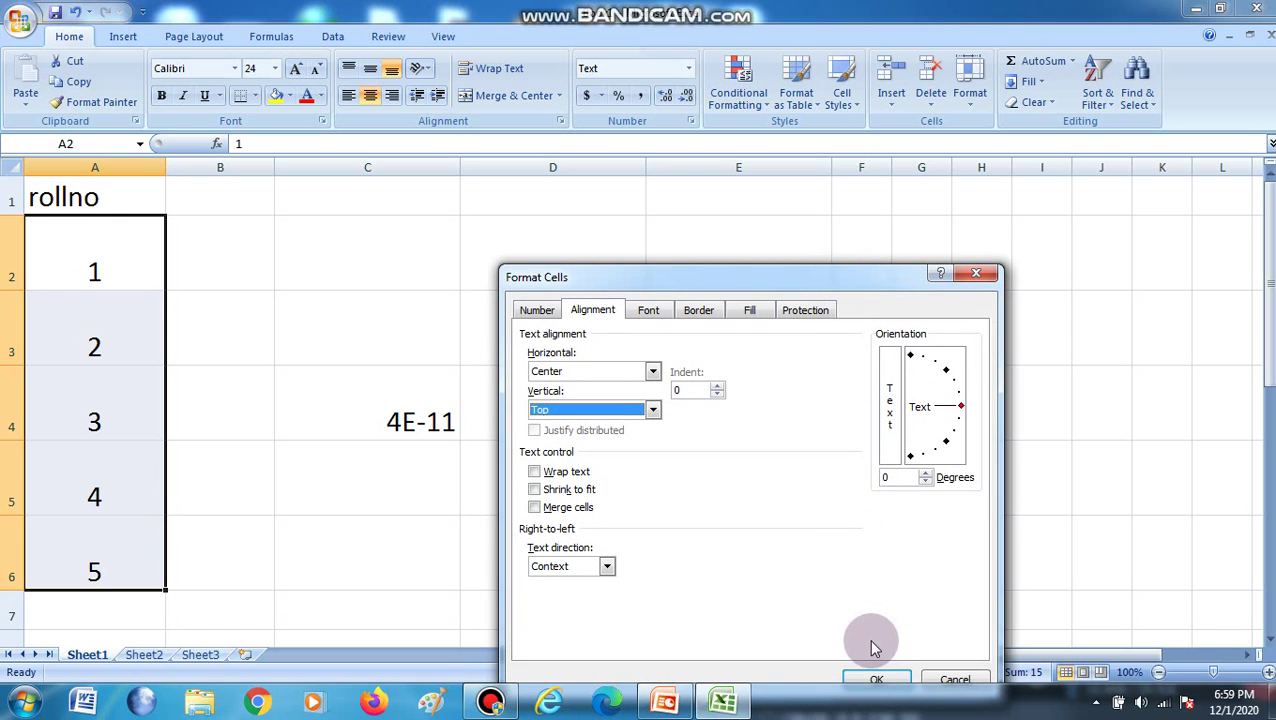
{"action": "left_click", "coordinate": [872, 680]}
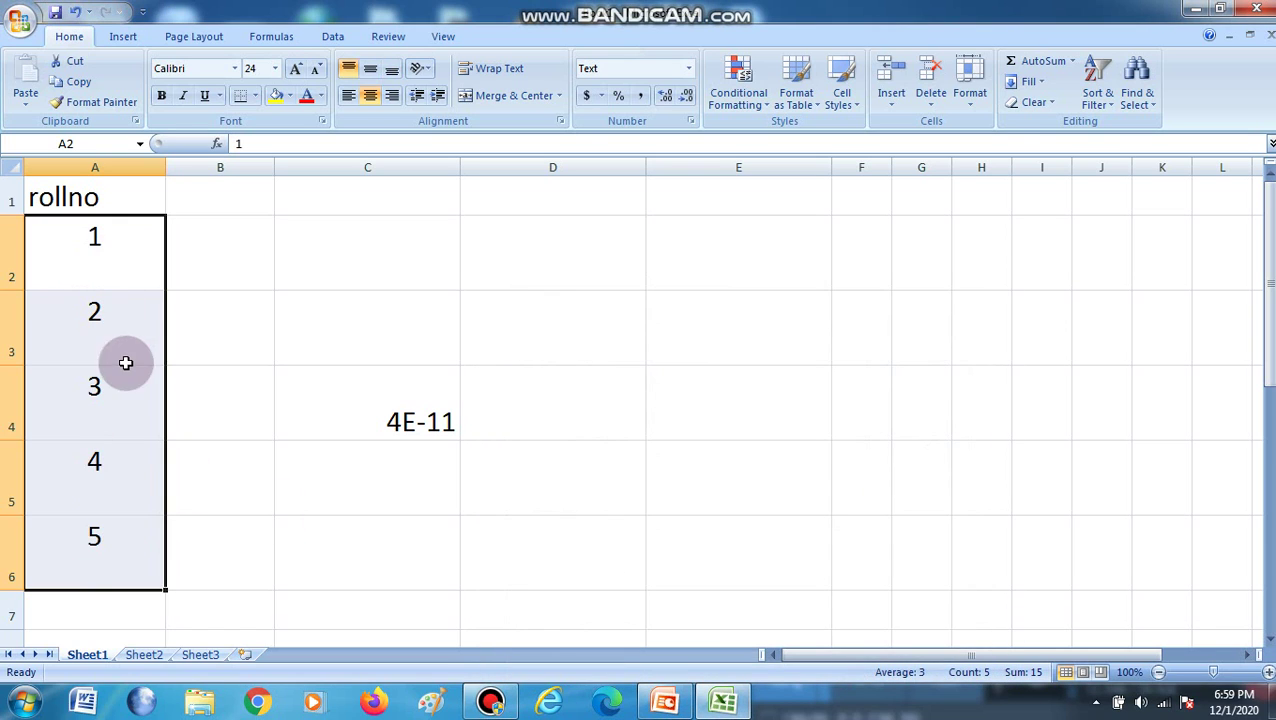
Rotate the text orientation of the roll number cells A2:A6 to 45 degrees.
{"action": "right_click", "coordinate": [129, 418]}
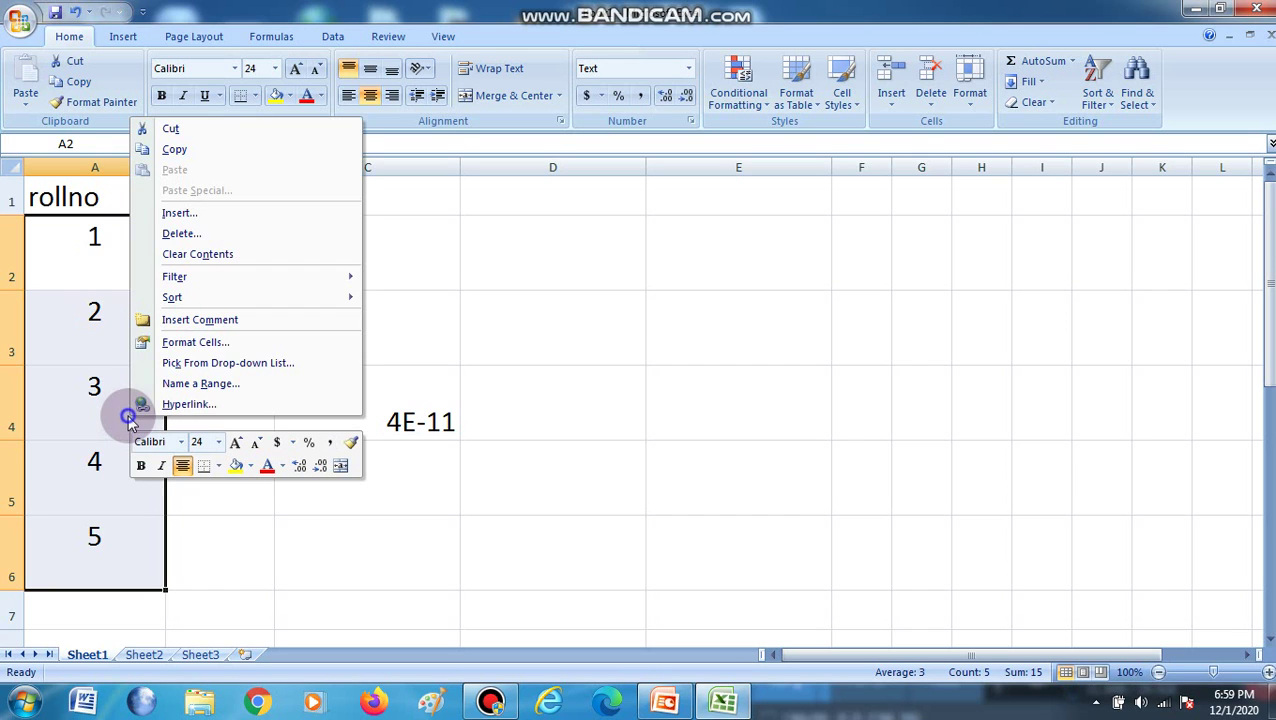
{"action": "left_click", "coordinate": [165, 342]}
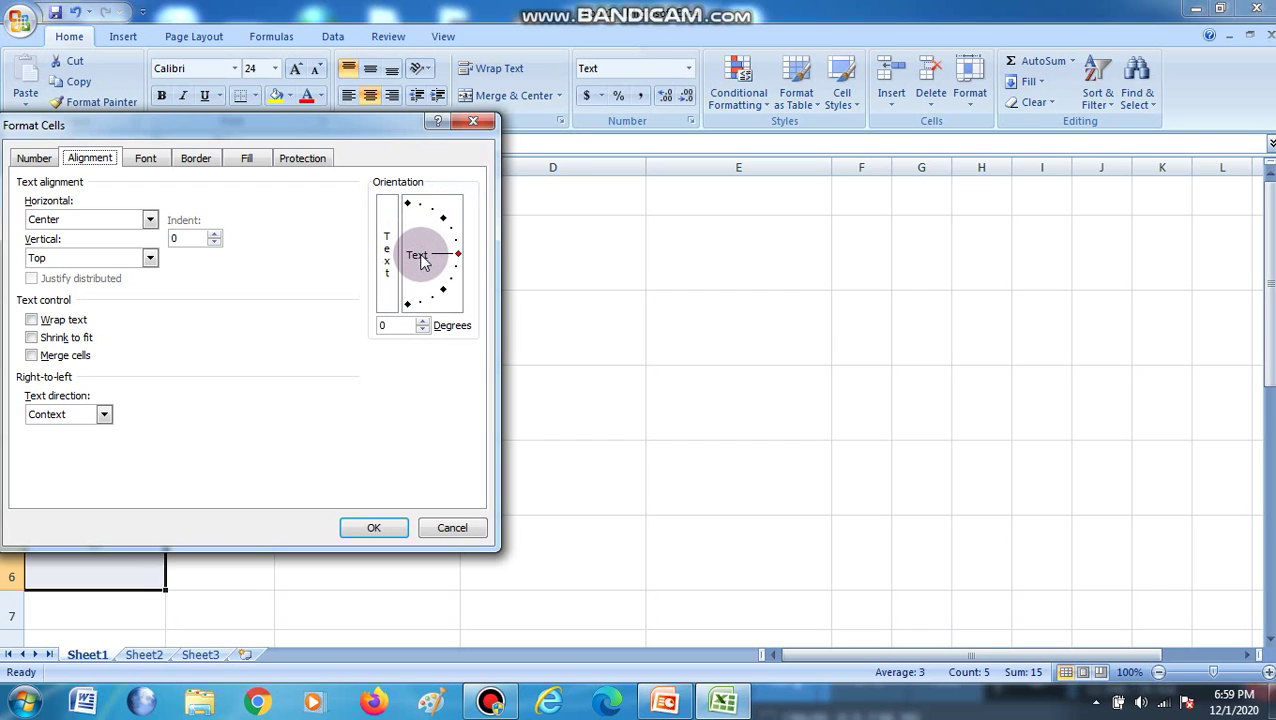
{"action": "left_click_drag", "start_coordinate": [312, 128], "coordinate": [706, 286]}
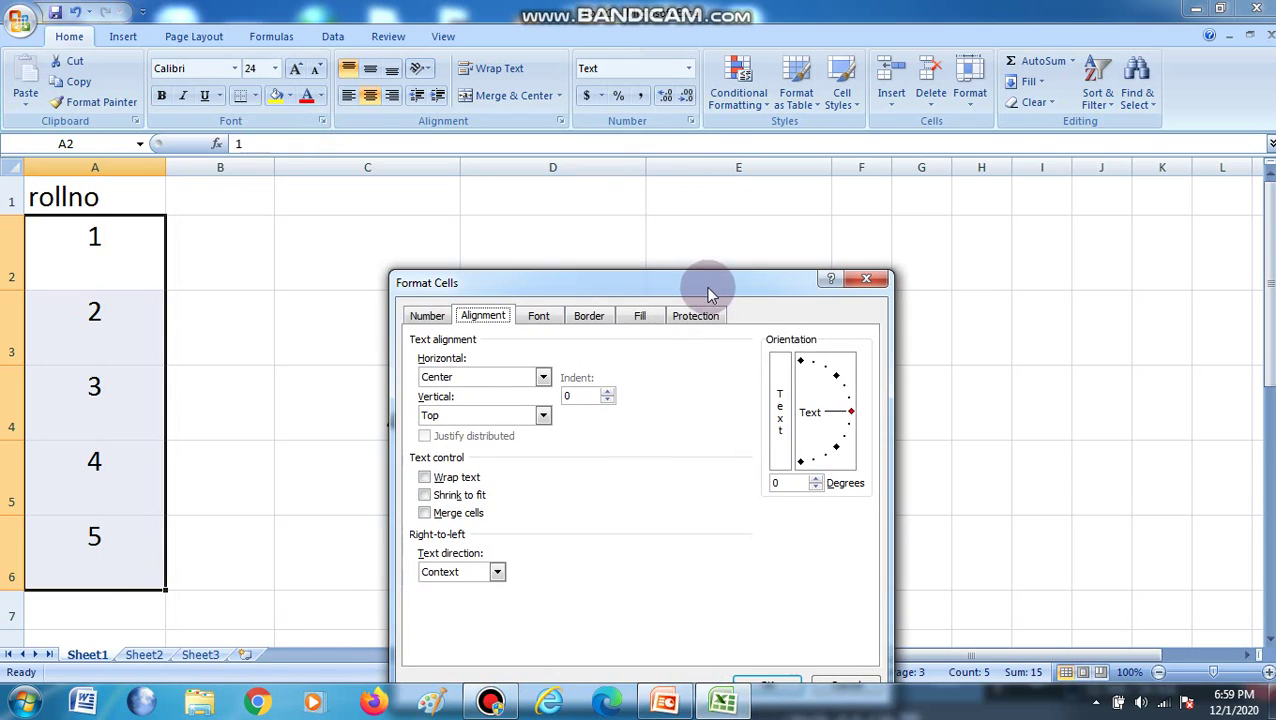
{"action": "left_click", "coordinate": [851, 412]}
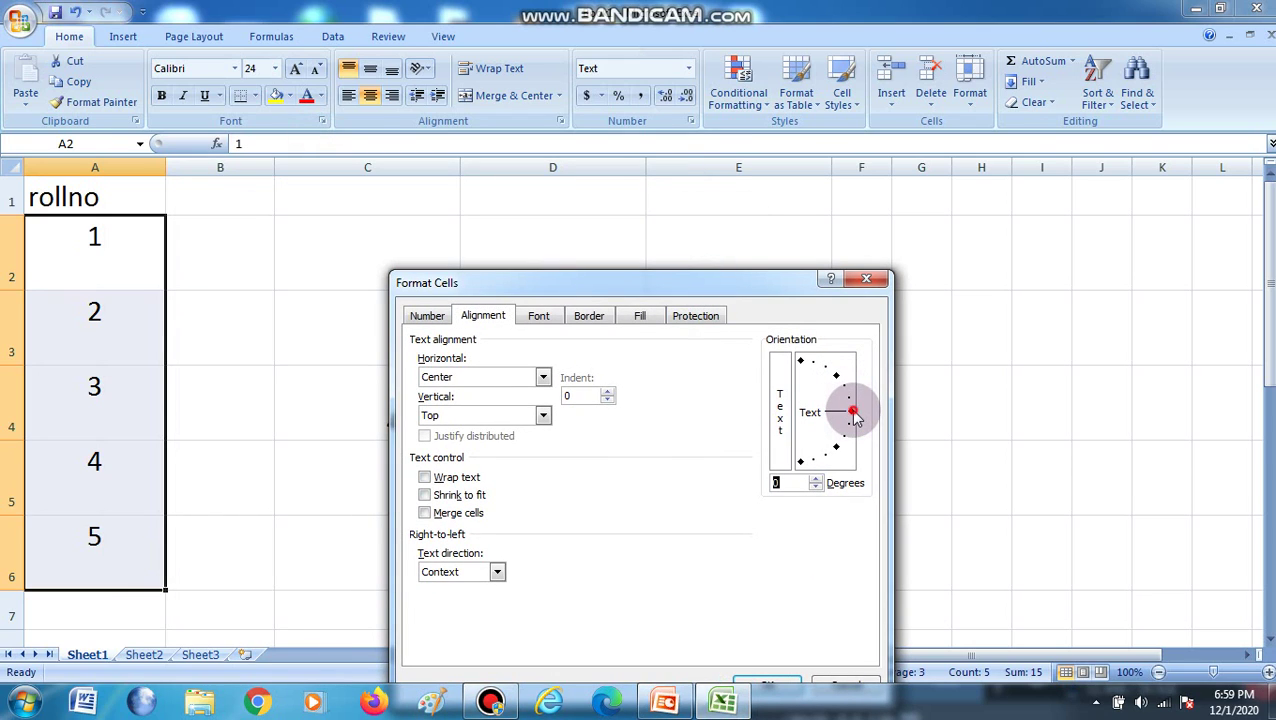
{"action": "left_click_drag", "start_coordinate": [853, 414], "coordinate": [839, 375]}
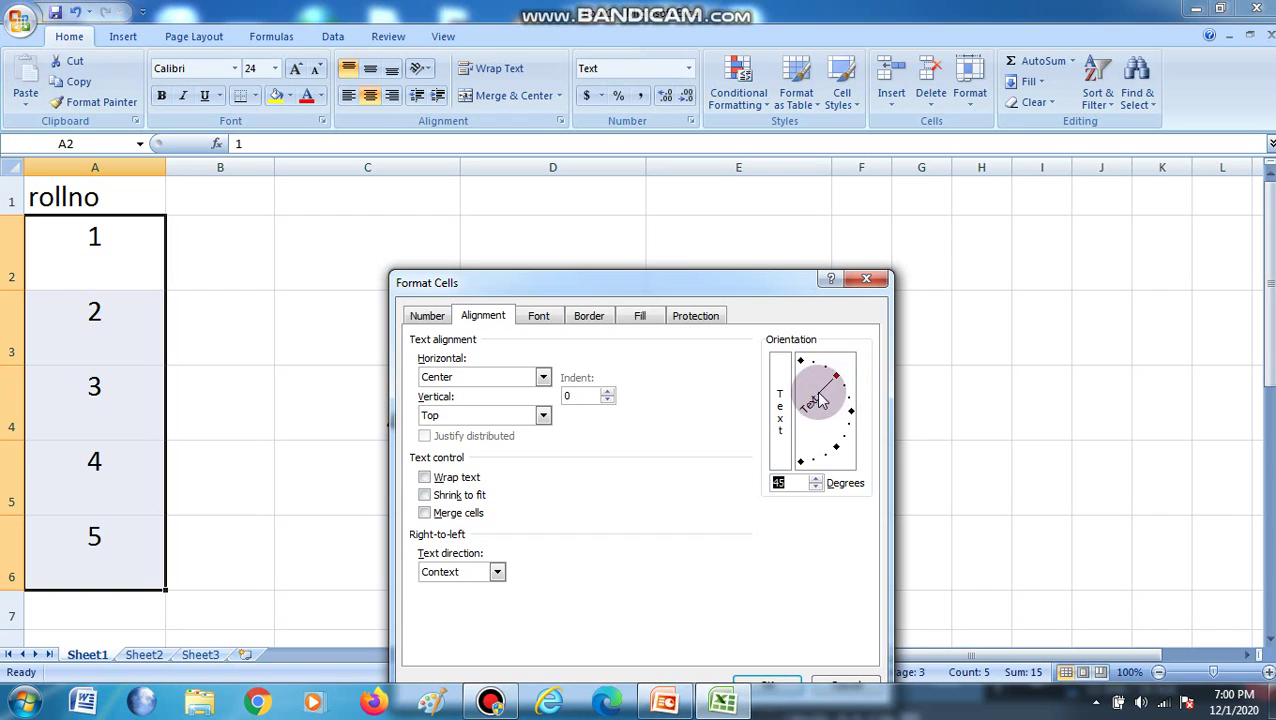
{"action": "left_click", "coordinate": [789, 486]}
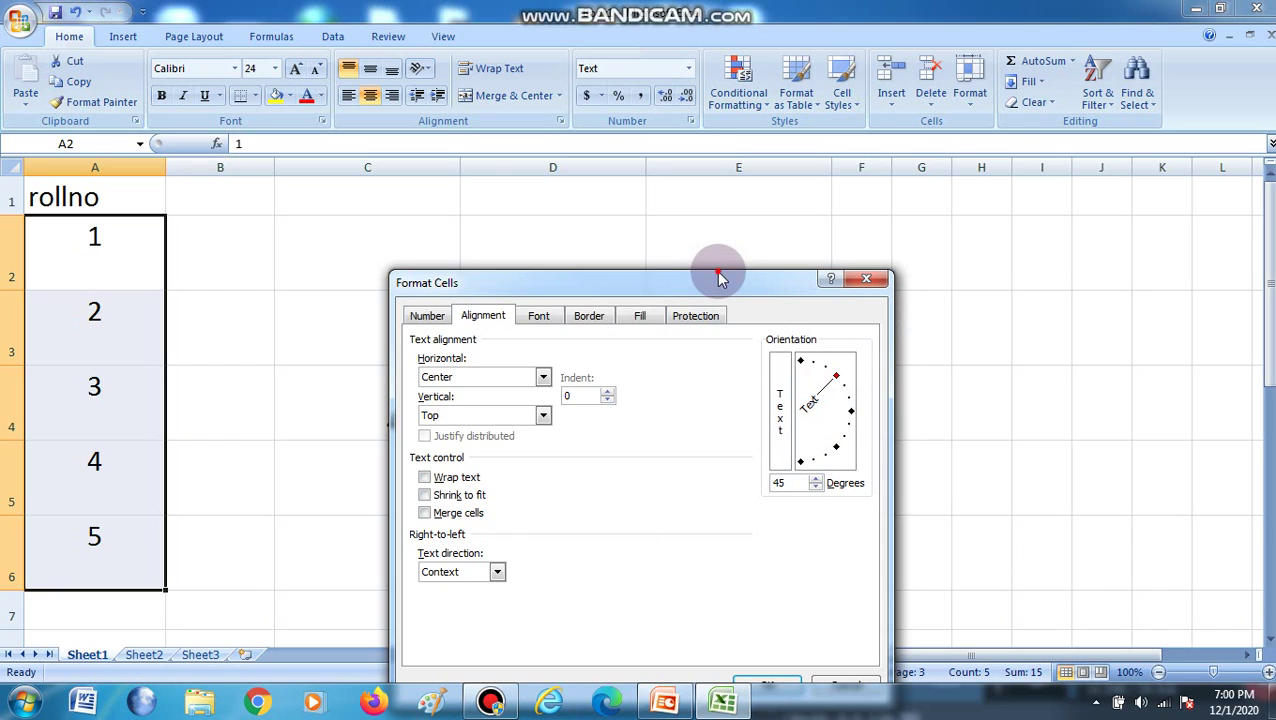
{"action": "left_click_drag", "start_coordinate": [720, 281], "coordinate": [762, 135]}
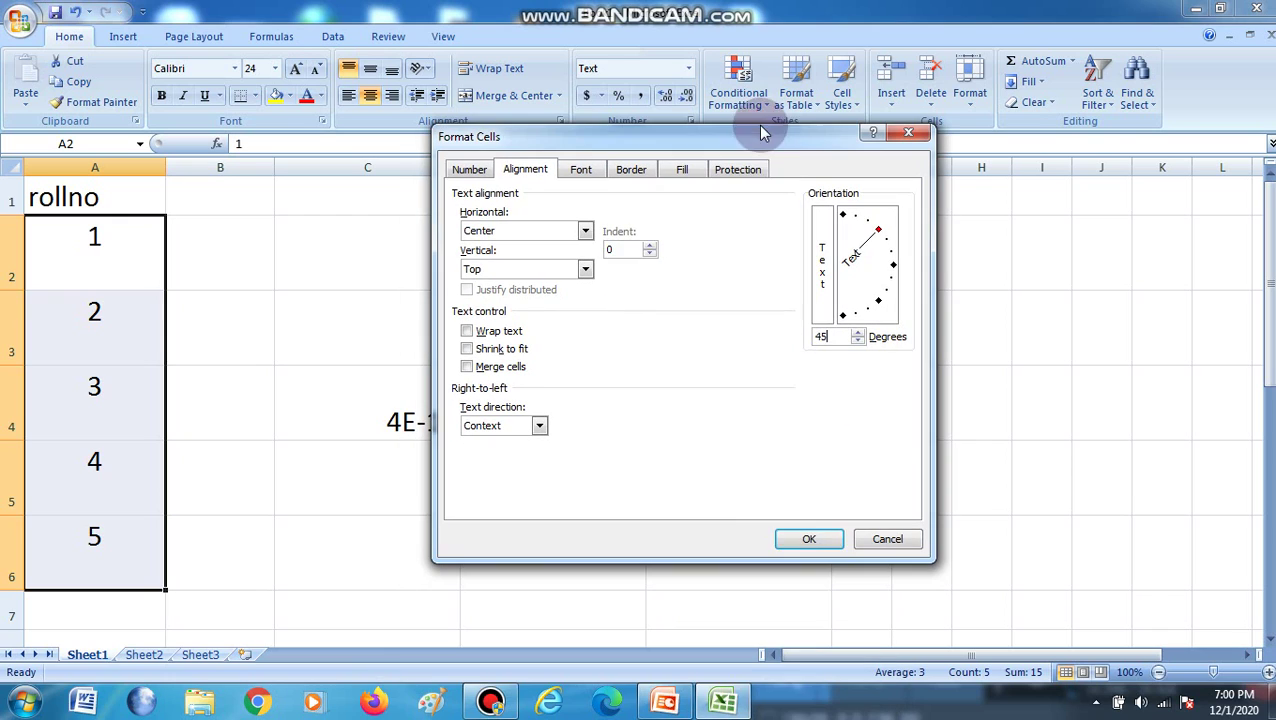
{"action": "left_click", "coordinate": [812, 538]}
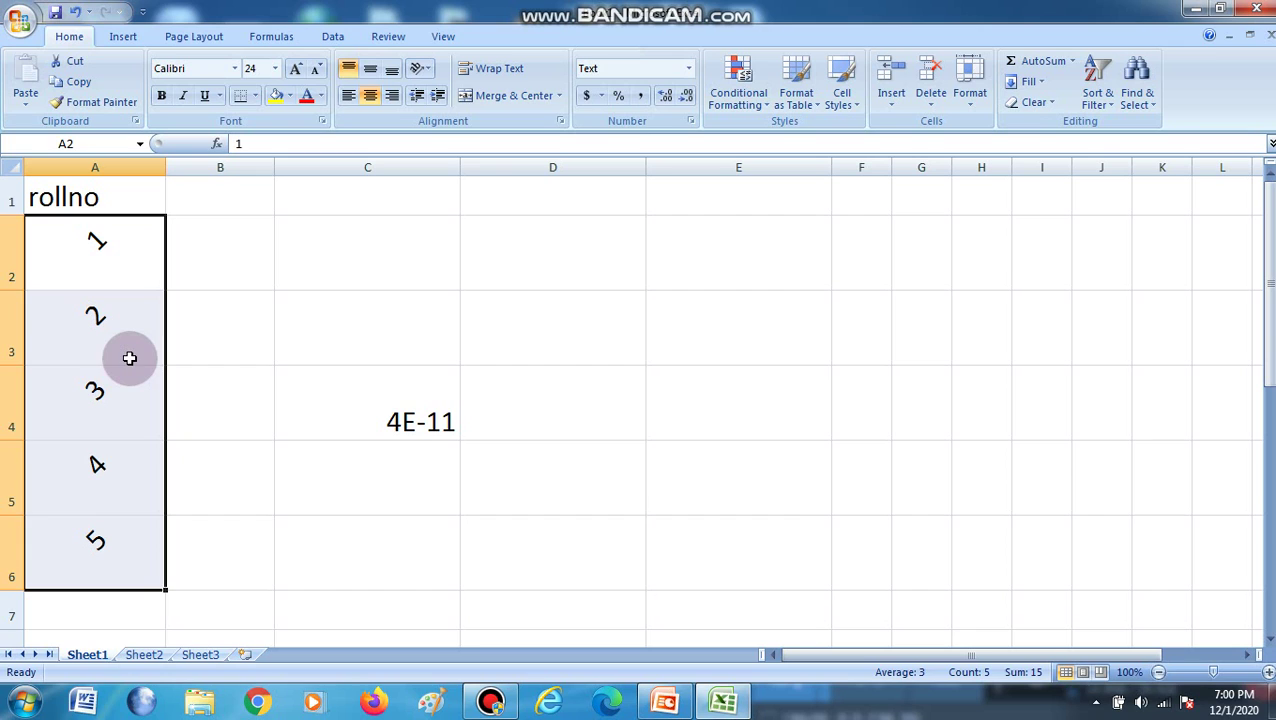
{"action": "right_click", "coordinate": [129, 414]}
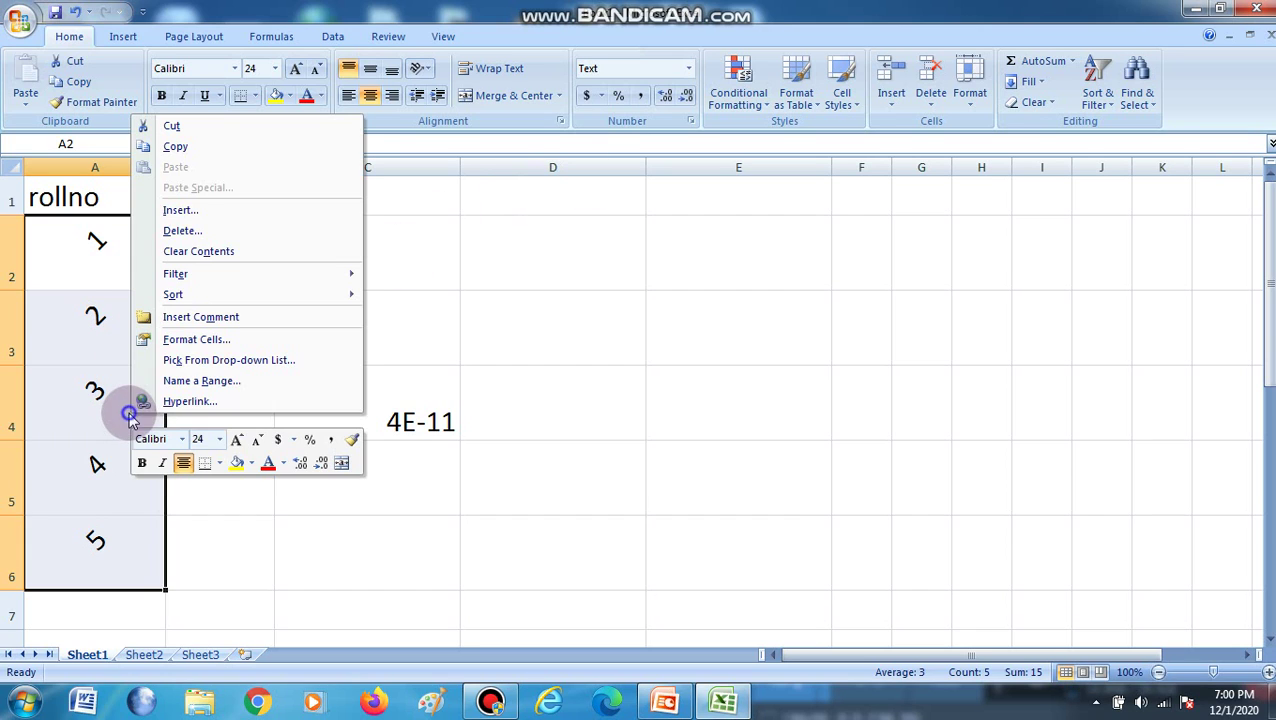
{"action": "left_click", "coordinate": [216, 339]}
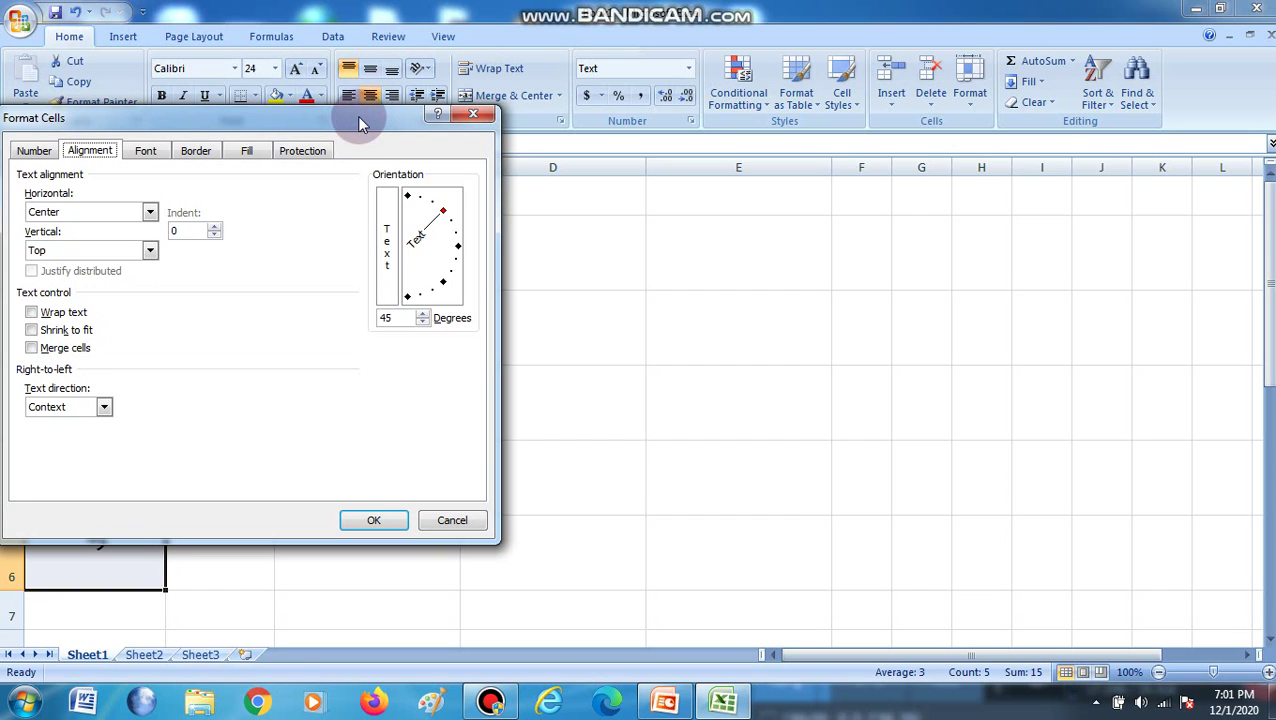
{"action": "left_click_drag", "start_coordinate": [366, 116], "coordinate": [751, 324]}
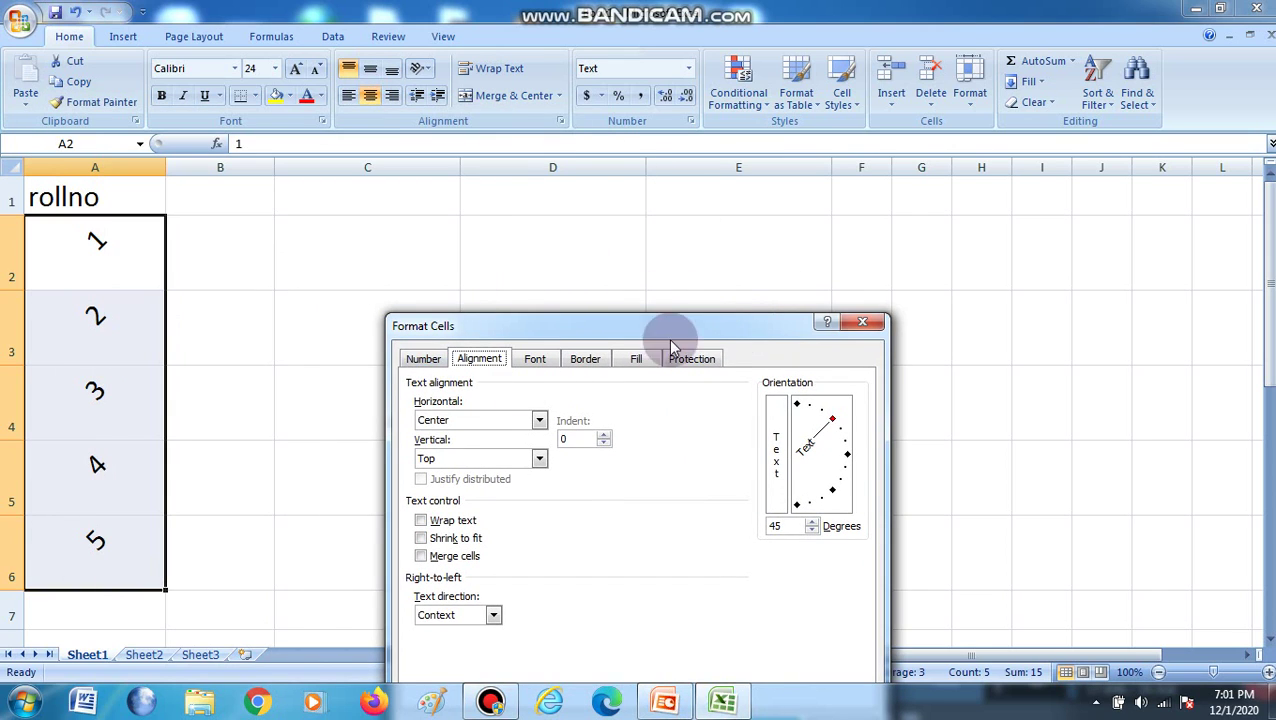
{"action": "left_click", "coordinate": [489, 707]}
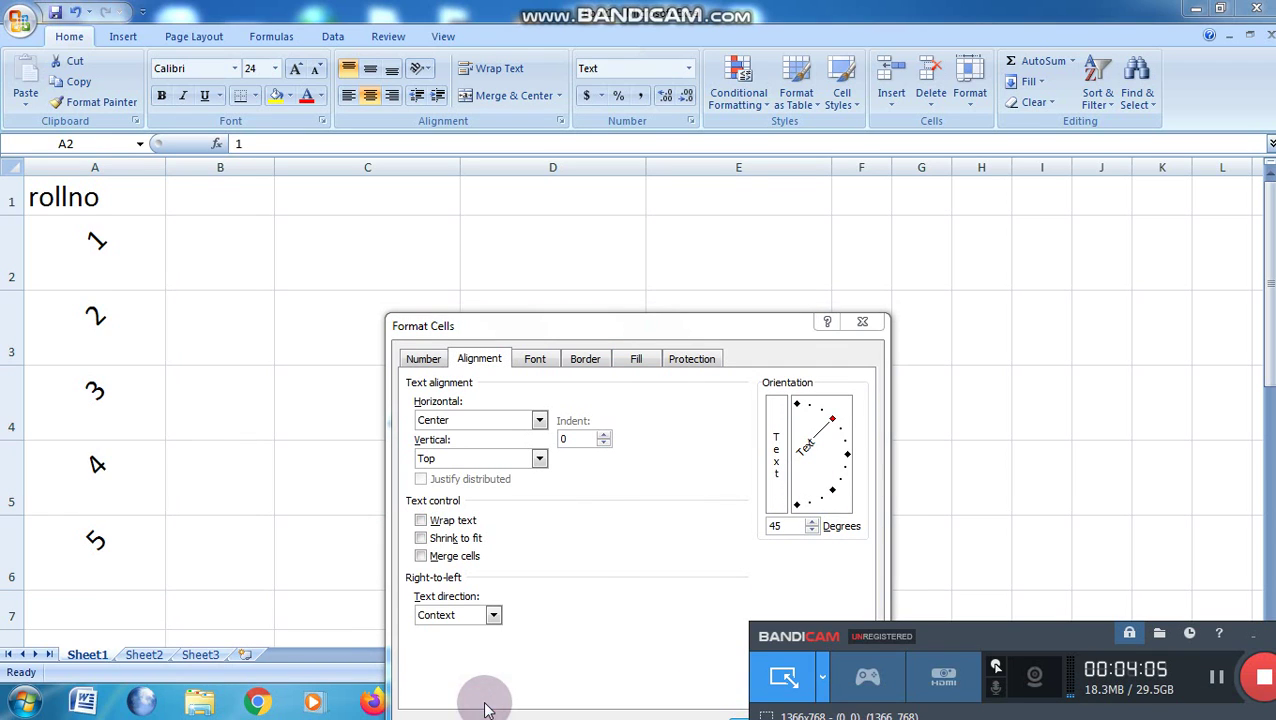
{"action": "left_click", "coordinate": [862, 321]}
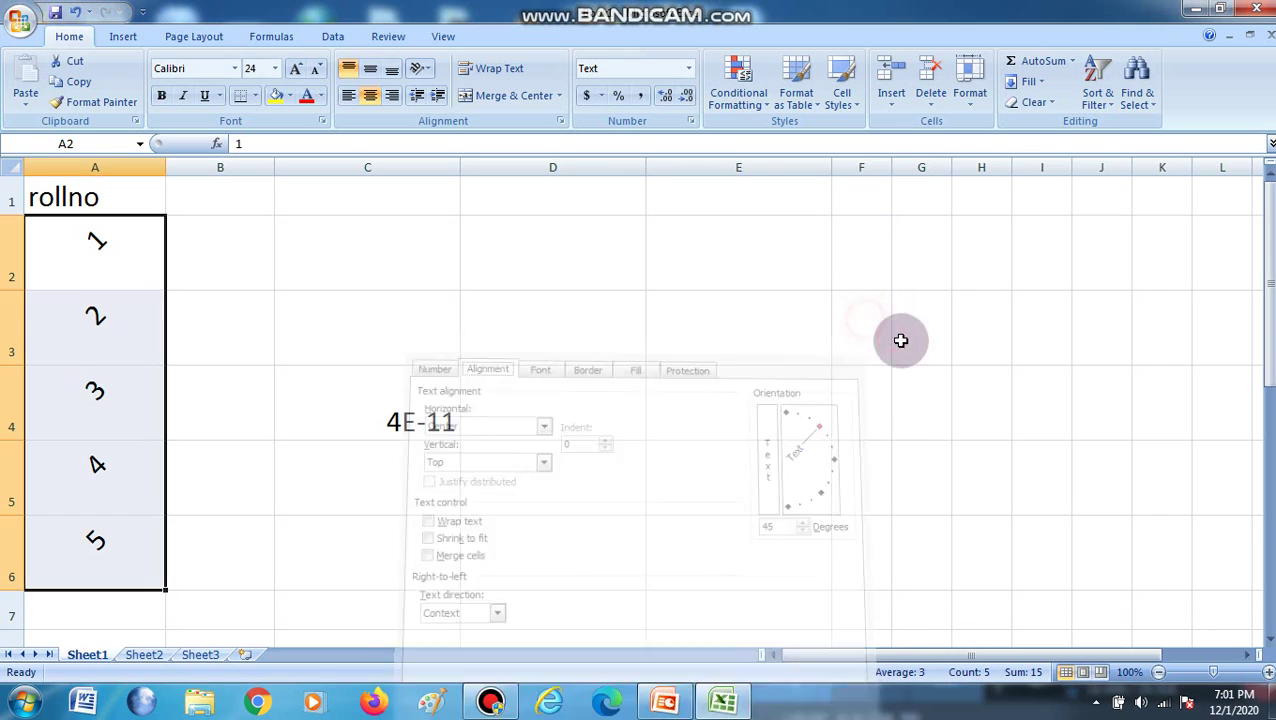
{"action": "left_click", "coordinate": [503, 706]}
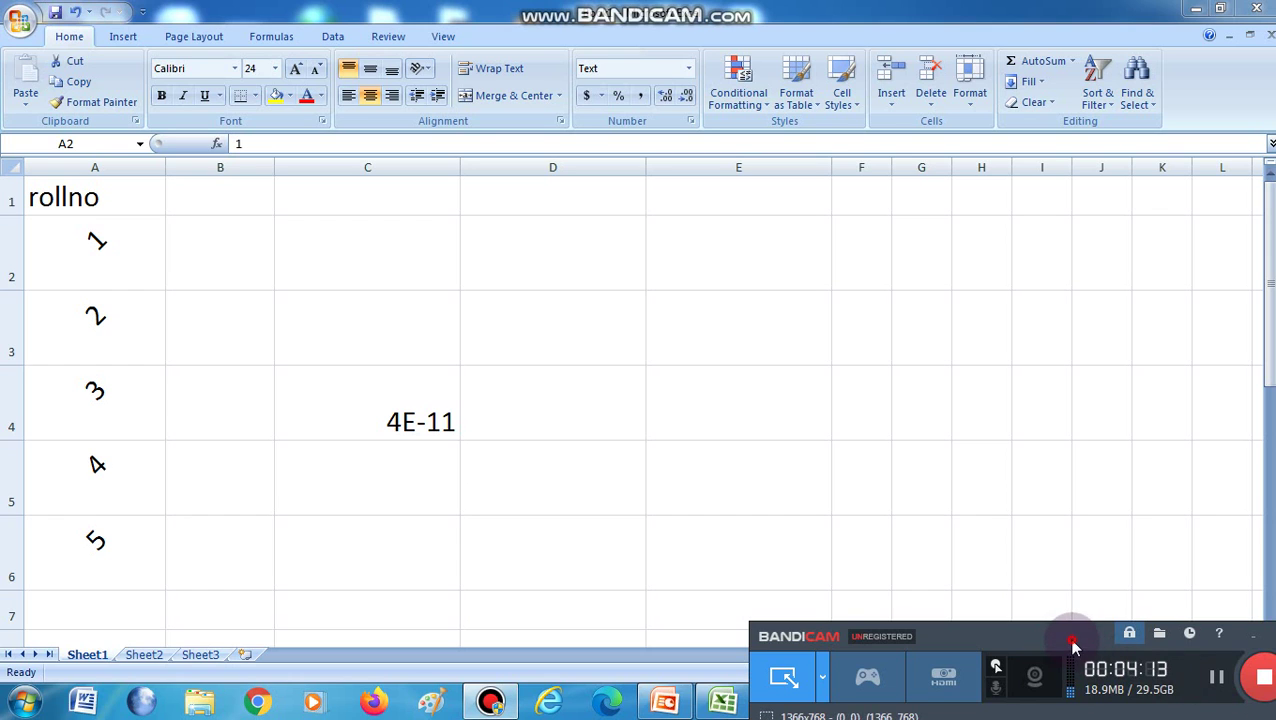
{"action": "left_click_drag", "start_coordinate": [1078, 649], "coordinate": [937, 592]}
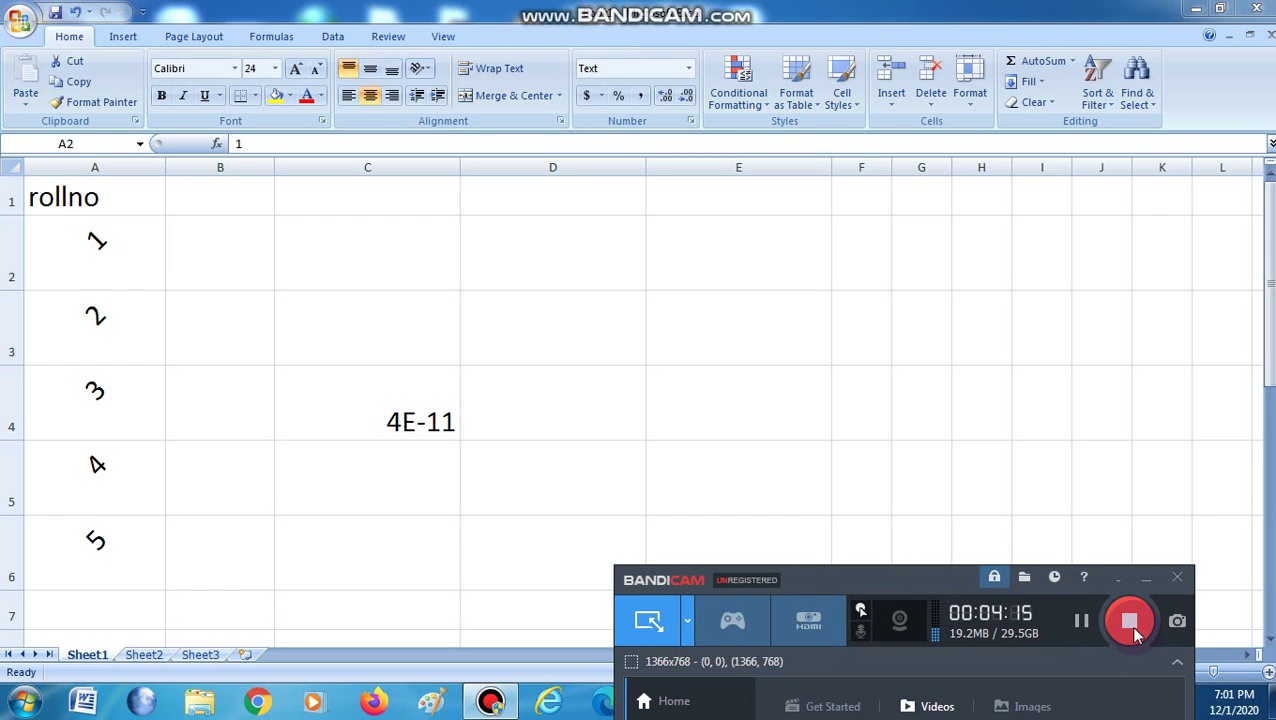